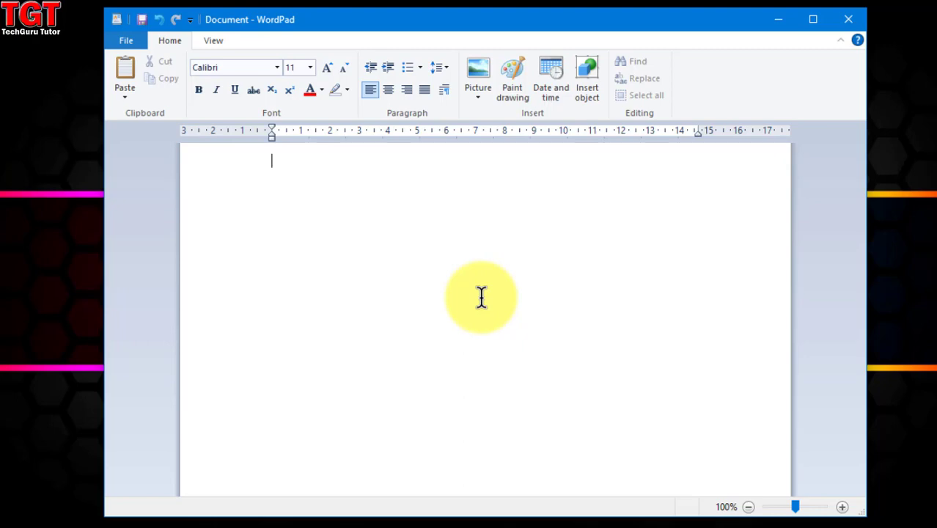
- Fill the blank document with three paragraphs of sample text starting with "To make your document look professionally produced, Word provides header, footer, cover page"
{"action": "type", "text": "To make your document look professionally produced, Word provides header, footer, cover page, and text box designs that complement each other. For example, you can add a matching cover page, header, and sidebar. Click Insert and then choose the elements you want from the different galleries. Themes and styles also help keep your document coordinated. When you click Design and choose a new Theme, the pictures, charts, and SmartArt graphics change to match your new theme. When you apply styles, your headings change to match the new theme. Save time in Word with new buttons that show up where you need them. To change the way a picture fits in your document, click it and a button for layout options appears next to it. When you work on a table, click where you want to add a row or a column, and then click the plus sign."}
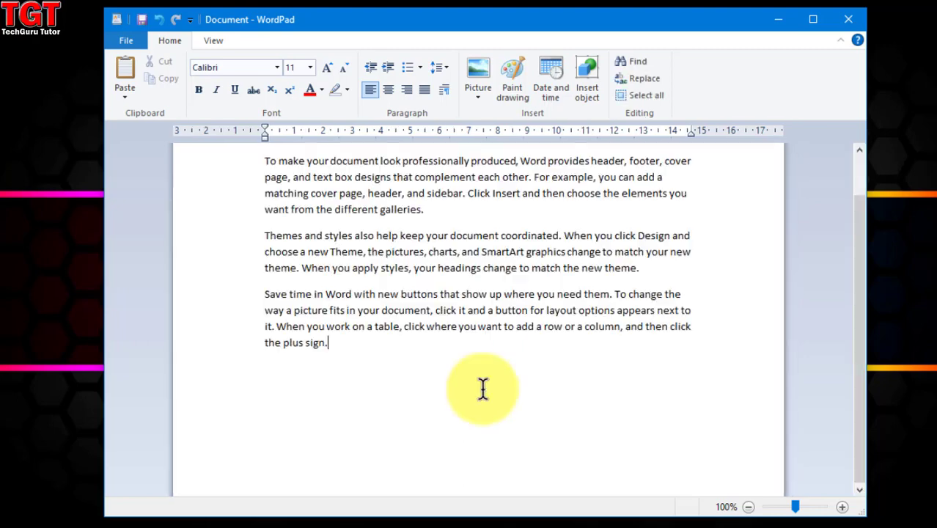
{"action": "scroll", "coordinate": [492, 387], "scroll_direction": "up", "scroll_amount": 3}
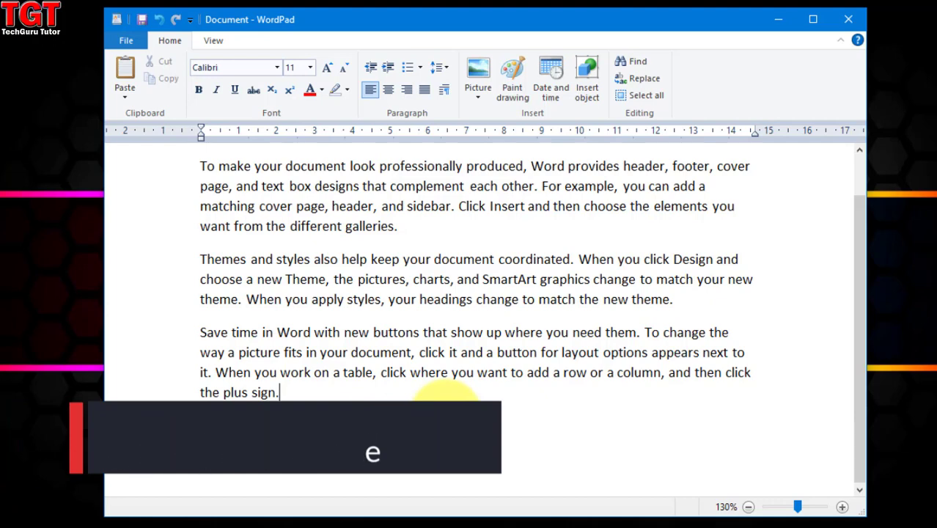
- Copy the first line of the opening paragraph, "To make your document look professionally produced, Word provides header, footer, cover"
{"action": "left_click", "coordinate": [176, 169]}
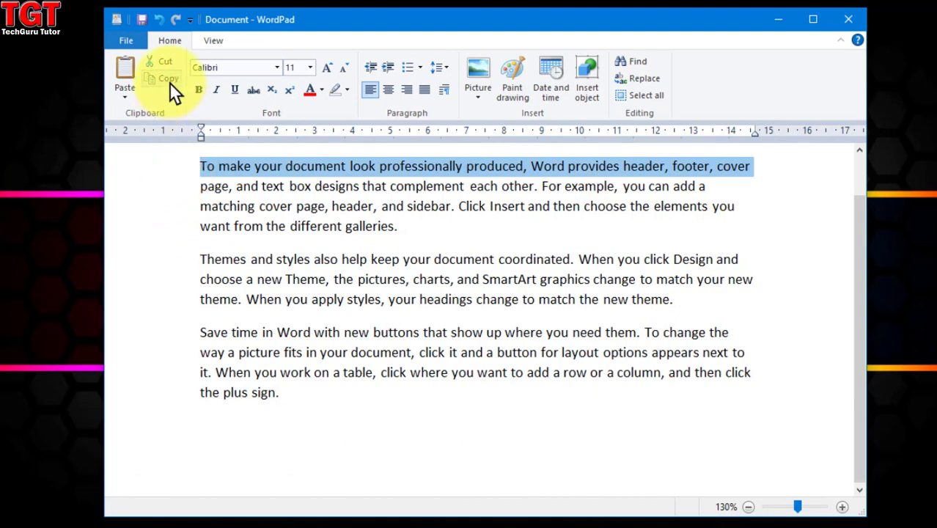
{"action": "key", "text": "ctrl+c"}
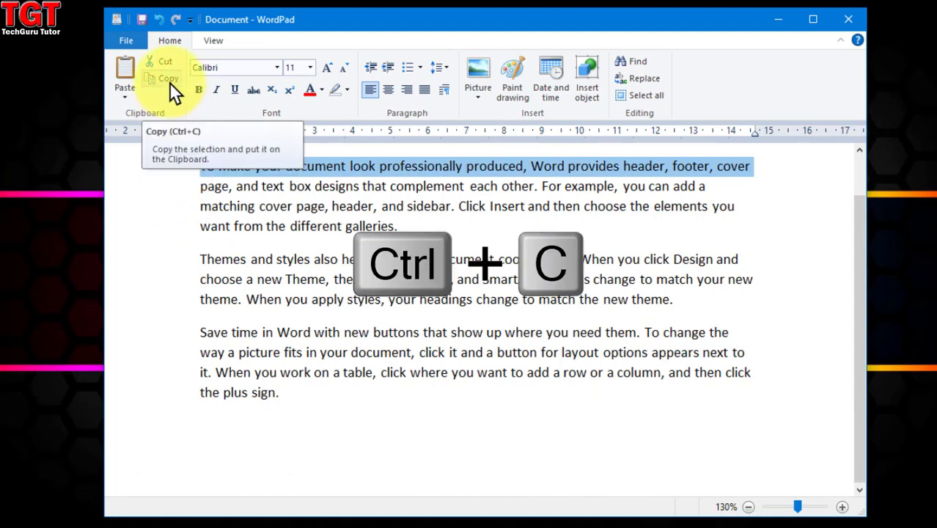
{"action": "left_click", "coordinate": [169, 82]}
{"action": "right_click", "coordinate": [263, 165]}
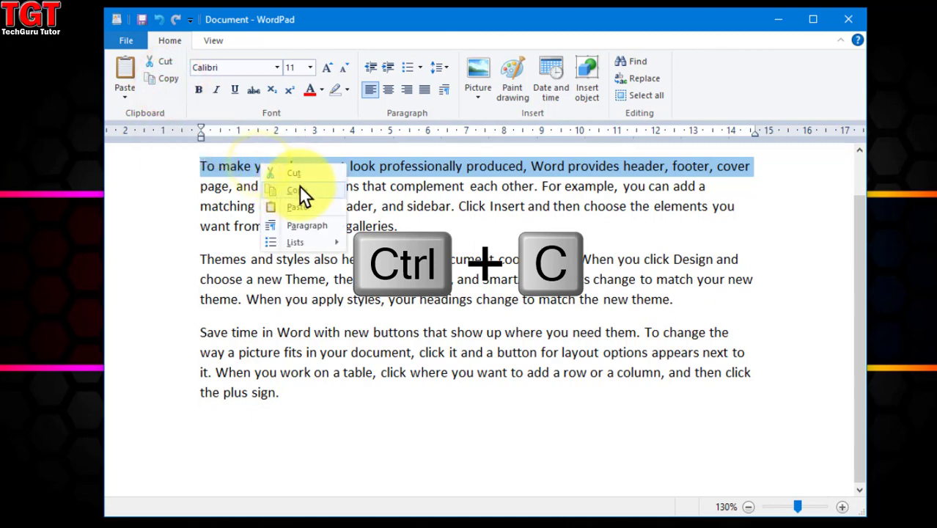
{"action": "left_click", "coordinate": [299, 190]}
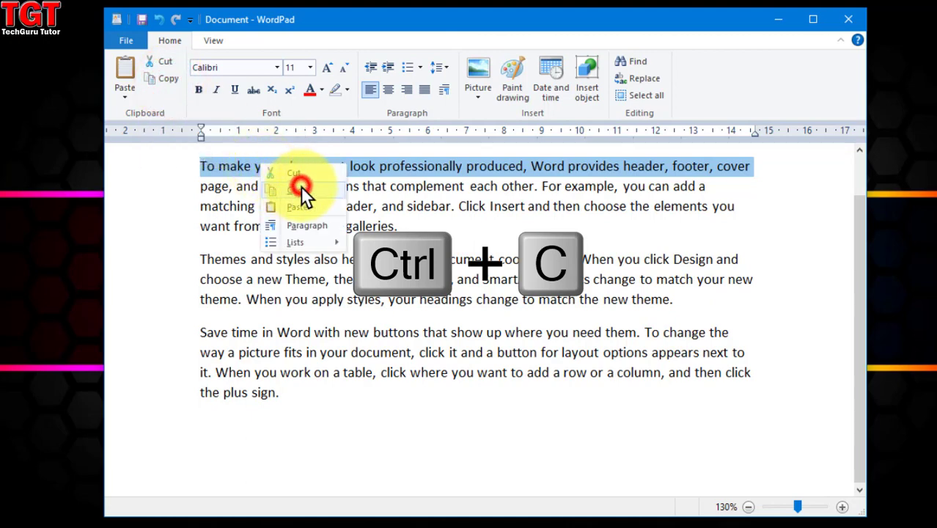
- Paste the copied line three times below the last paragraph, each copy on its own line
{"action": "left_click", "coordinate": [323, 400]}
{"action": "key", "text": "Return"}
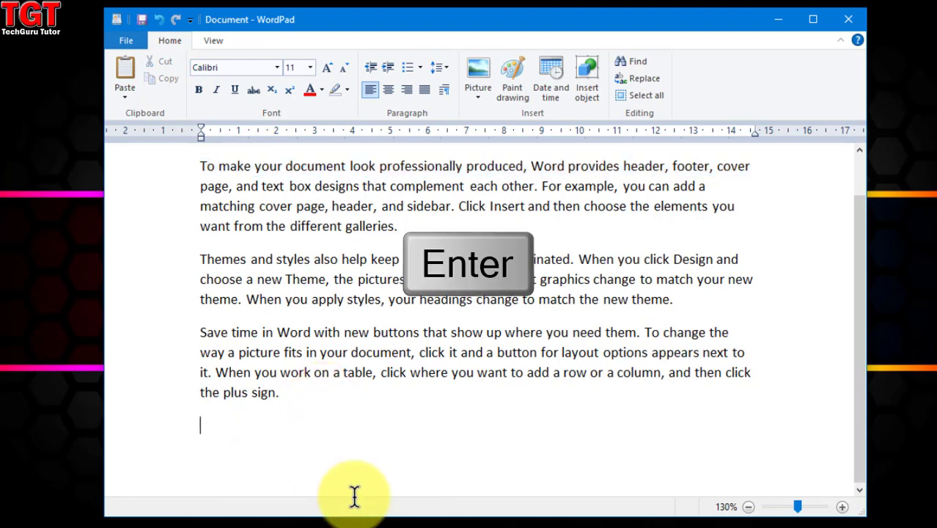
{"action": "right_click", "coordinate": [218, 436]}
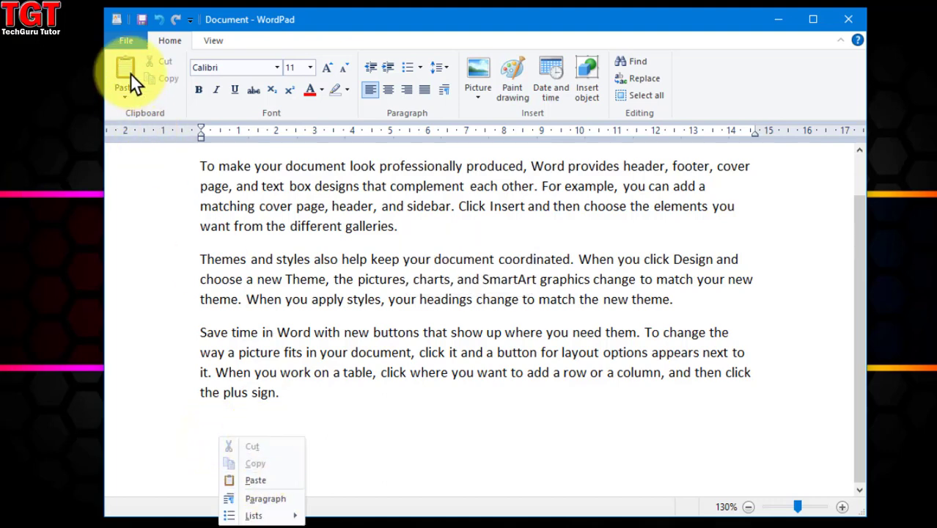
{"action": "left_click", "coordinate": [271, 480]}
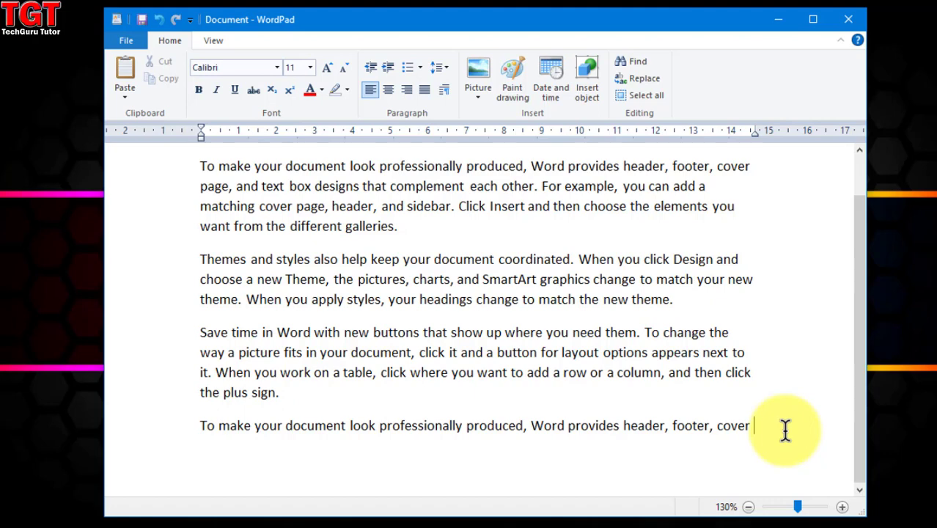
{"action": "key", "text": "ctrl+v"}
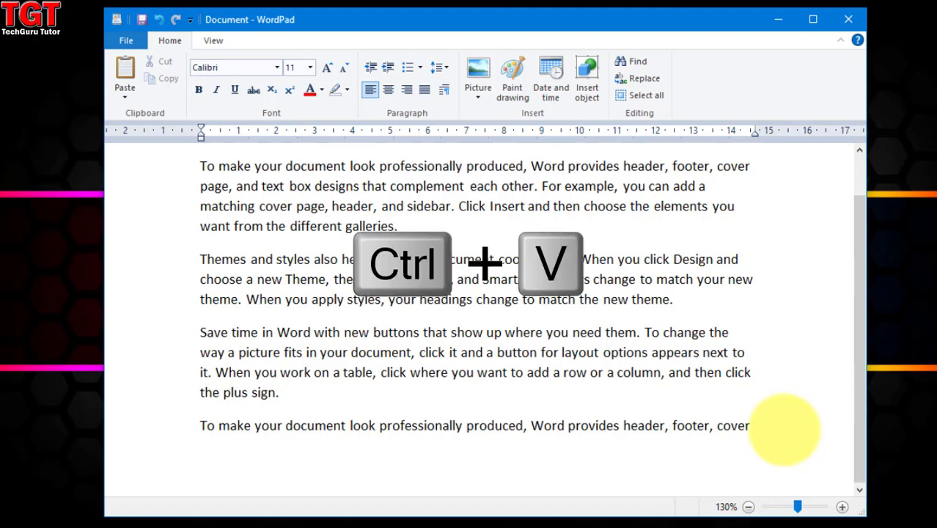
{"action": "key", "text": "Return"}
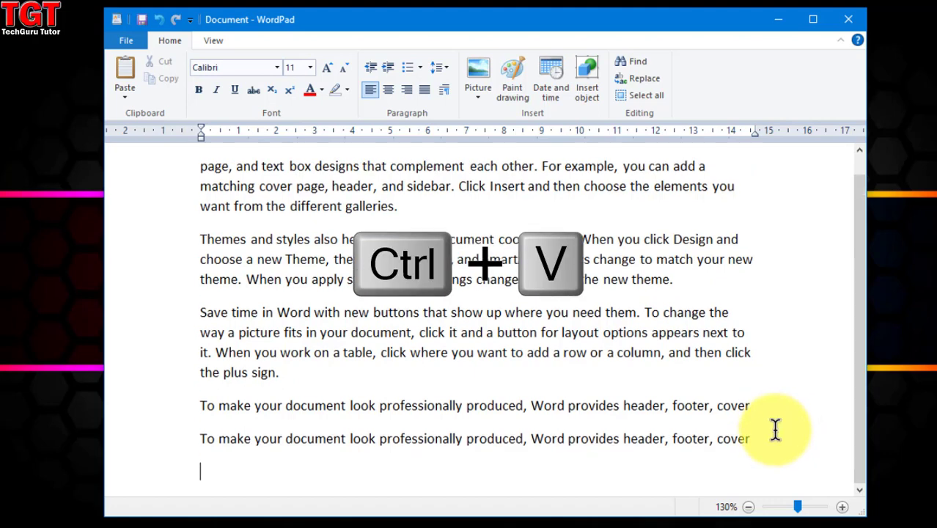
{"action": "key", "text": "ctrl+v"}
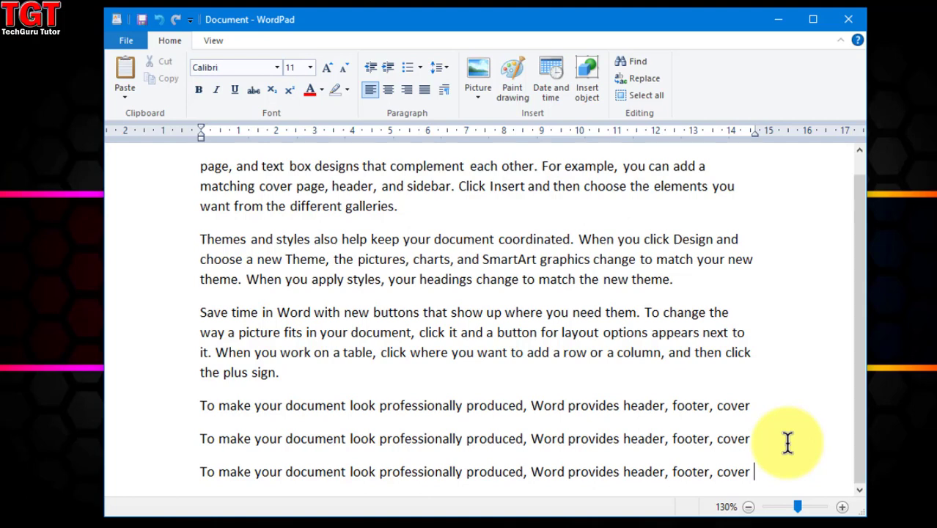
- Delete the three pasted lines below the last original paragraph
{"action": "left_click", "coordinate": [184, 416]}
{"action": "left_click_drag", "start_coordinate": [184, 416], "coordinate": [366, 489]}
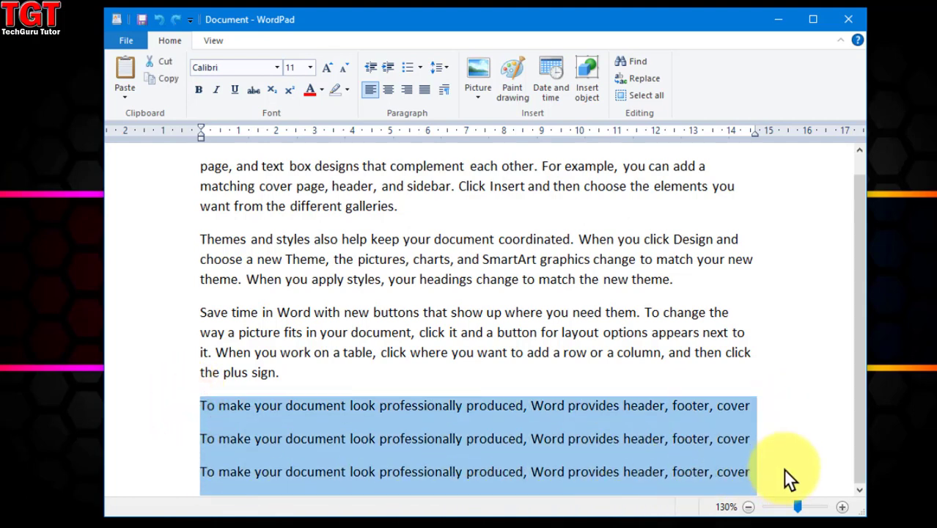
{"action": "key", "text": "Delete"}
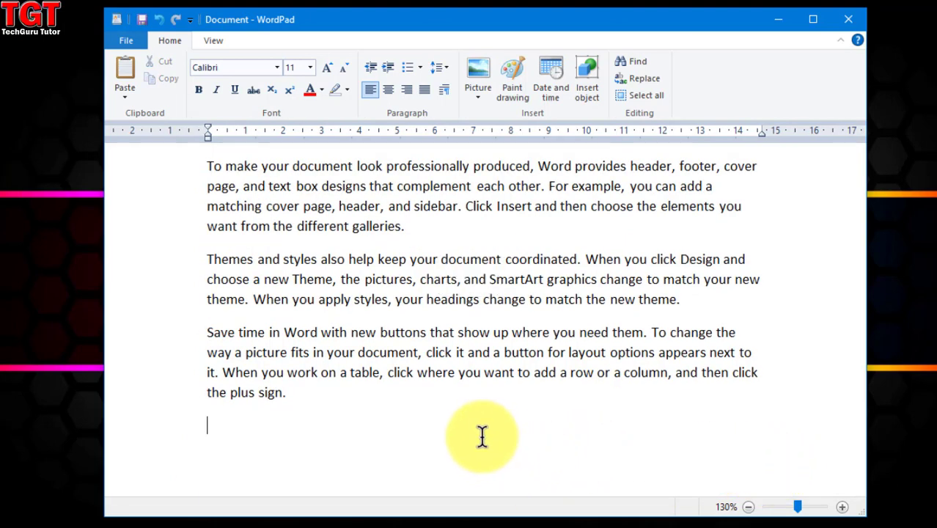
- Cut the first line of the second paragraph, starting with "Themes and styles also help keep your document coordinated"
{"action": "left_click", "coordinate": [205, 263]}
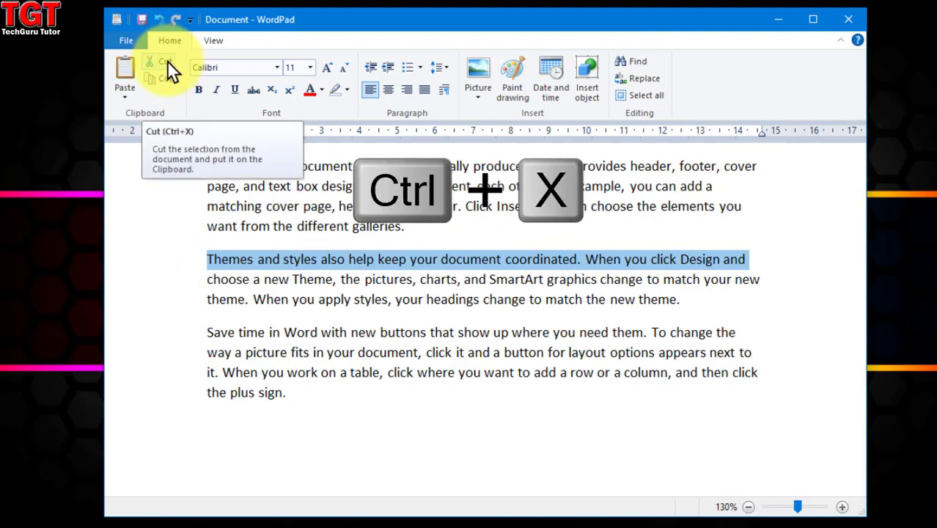
{"action": "right_click", "coordinate": [455, 259]}
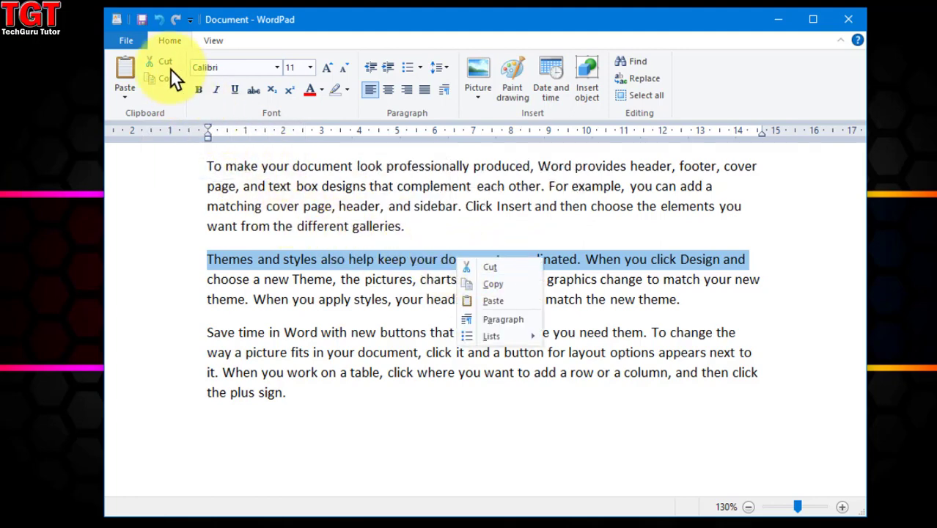
{"action": "left_click", "coordinate": [497, 261]}
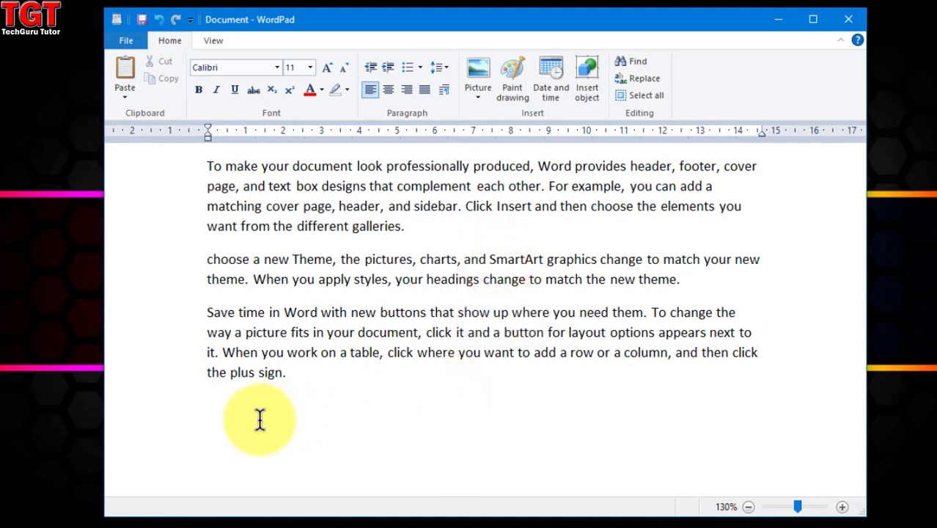
- Paste the cut "Themes and styles" line twice below the last paragraph, on two separate lines
{"action": "left_click", "coordinate": [206, 259]}
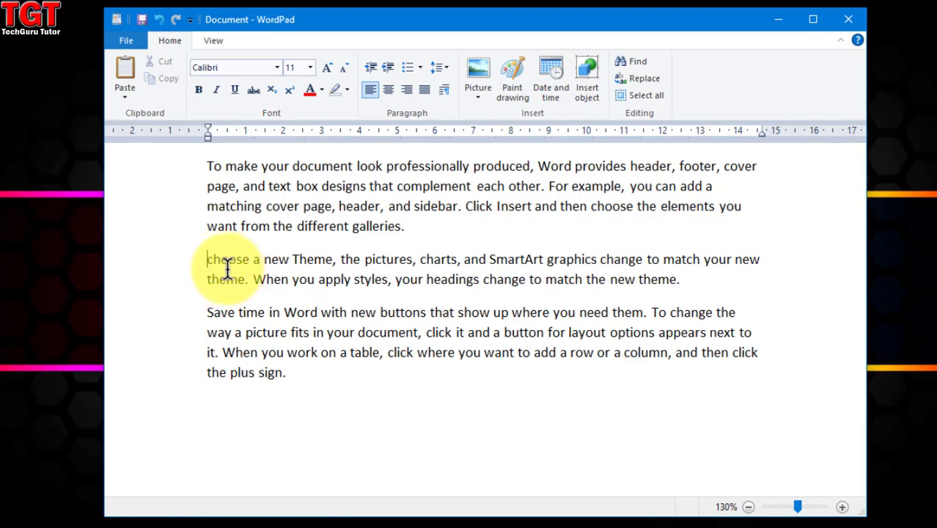
{"action": "left_click", "coordinate": [242, 414]}
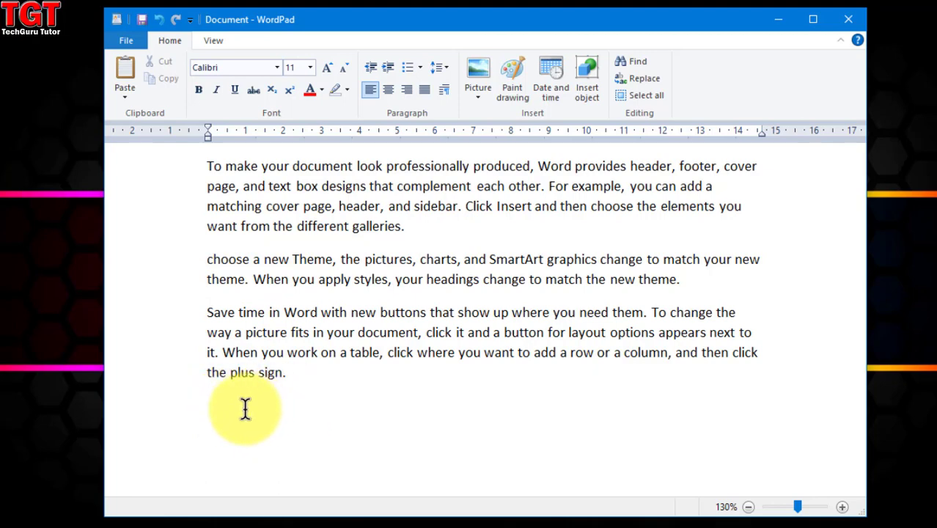
{"action": "key", "text": "ctrl+v"}
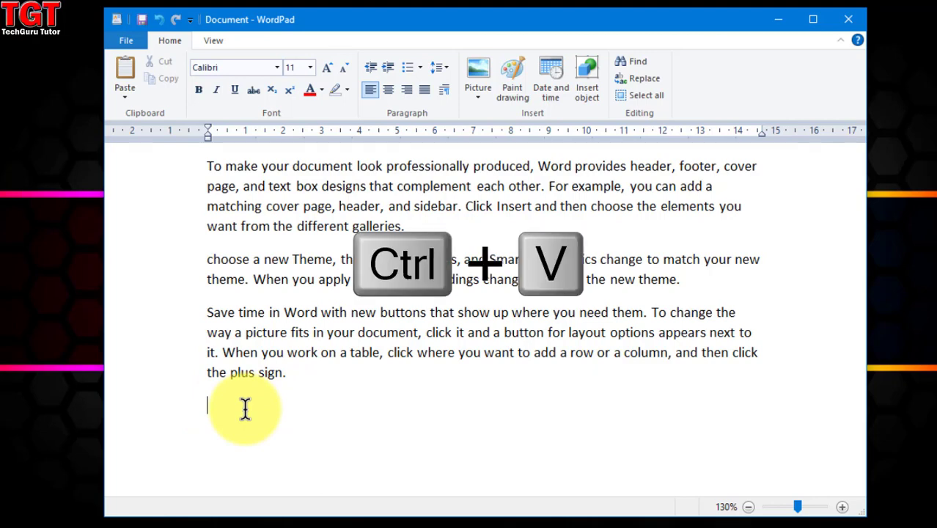
{"action": "key", "text": "ctrl+v"}
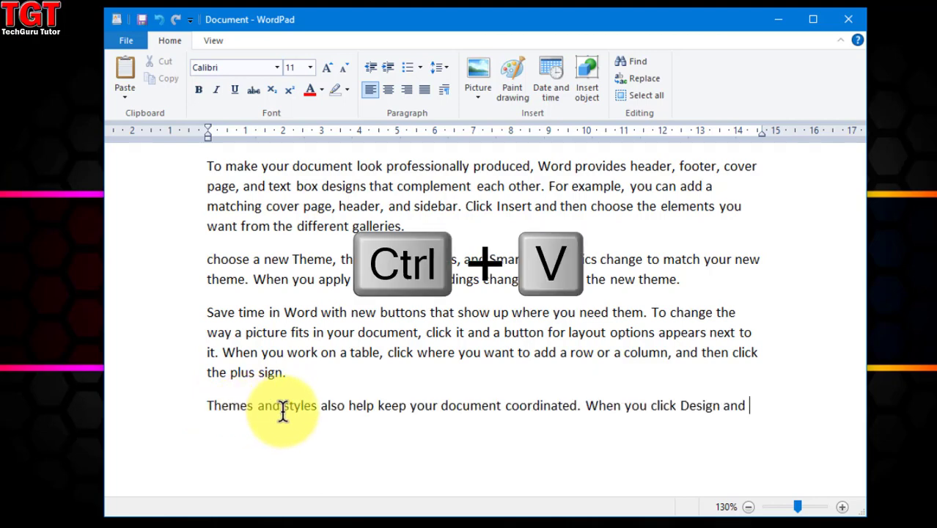
{"action": "left_click", "coordinate": [350, 427]}
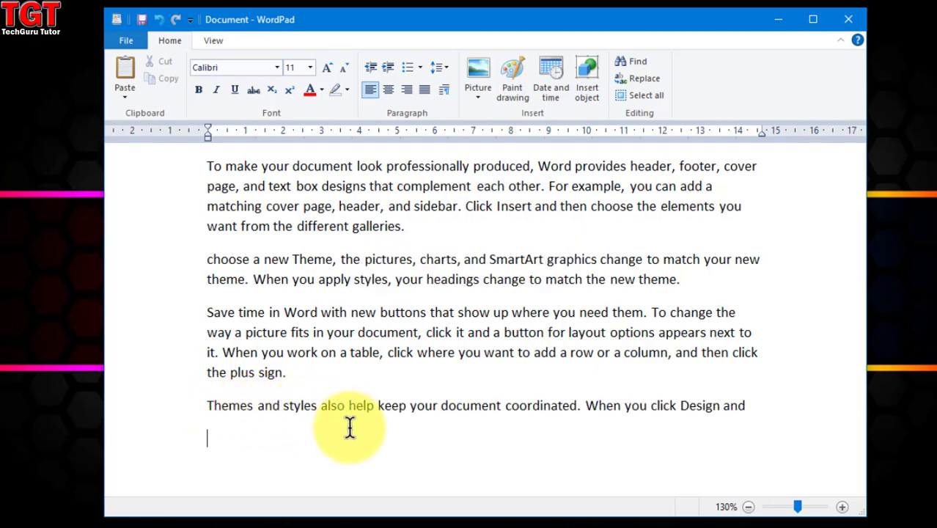
{"action": "right_click", "coordinate": [238, 445]}
{"action": "left_click", "coordinate": [278, 488]}
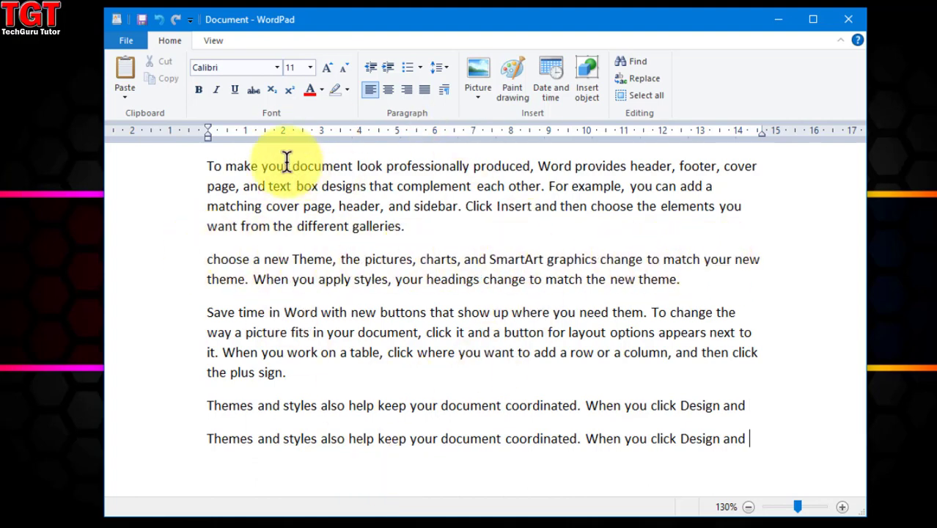
- Undo both pastes and the cut of the second paragraph's first line
{"action": "left_click", "coordinate": [159, 20]}
{"action": "left_click", "coordinate": [159, 20]}
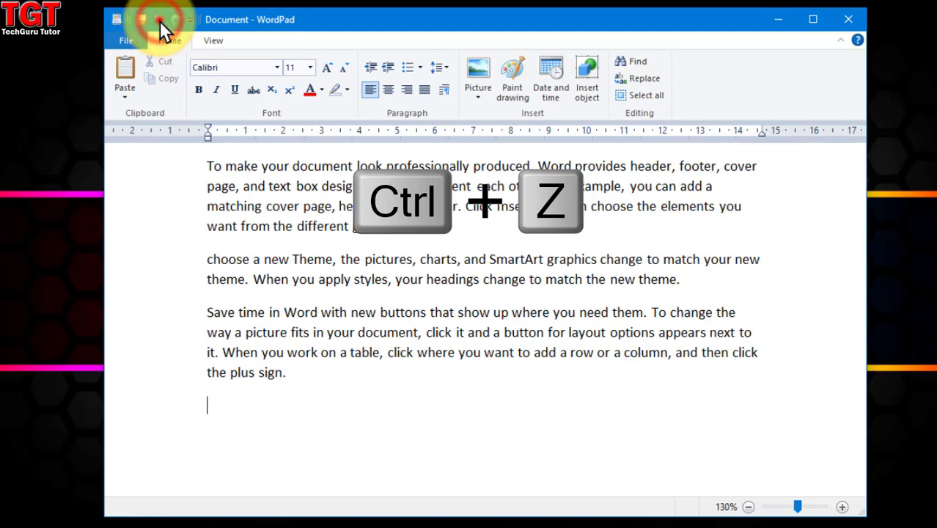
{"action": "left_click", "coordinate": [160, 20]}
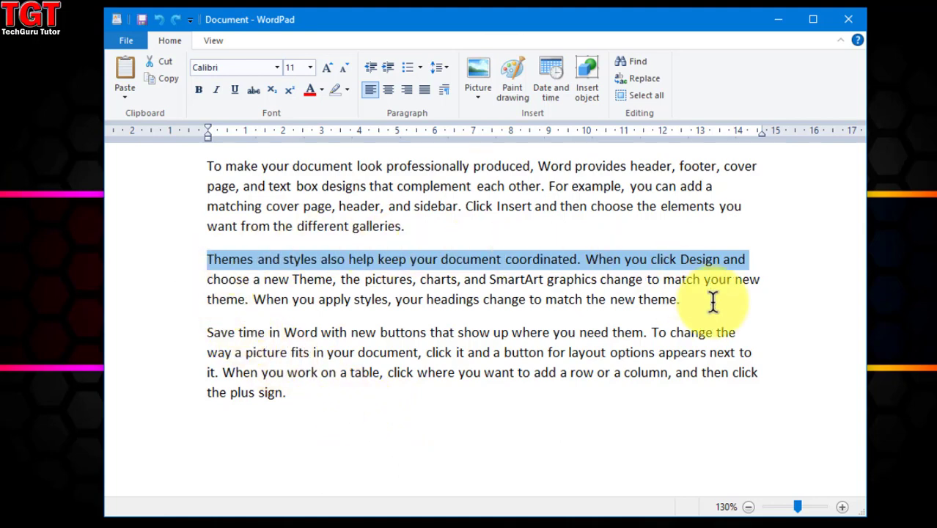
- Redo the cut of the "Themes and styles" line and its two pastes below the last paragraph
{"action": "left_click", "coordinate": [174, 22]}
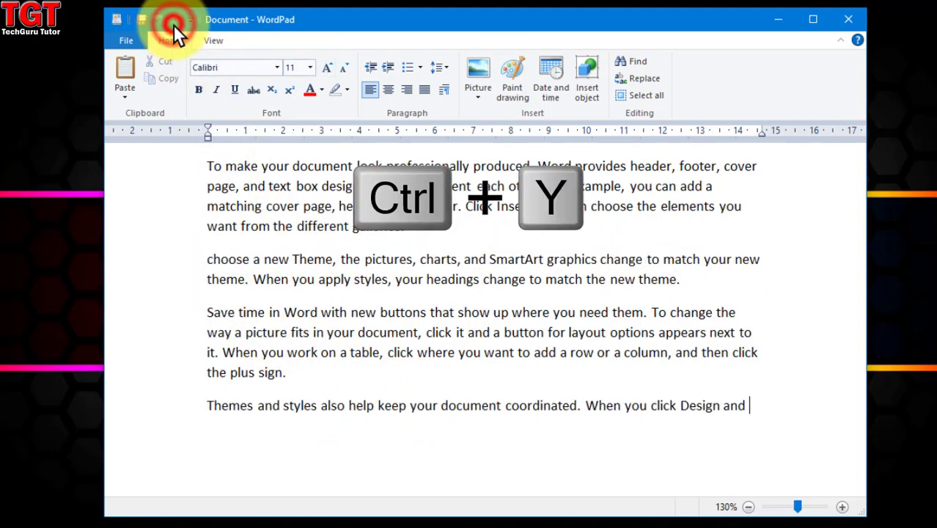
{"action": "left_click", "coordinate": [174, 24]}
{"action": "left_click", "coordinate": [173, 24]}
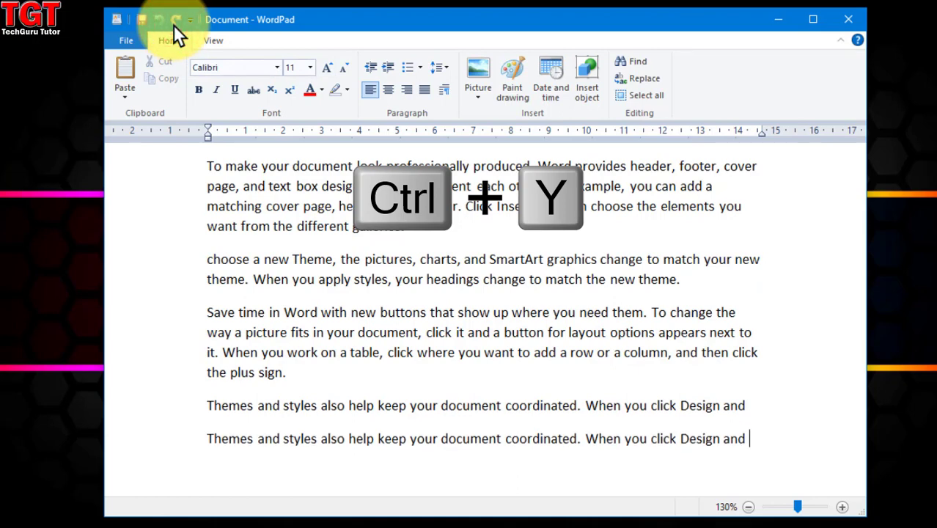
- Undo the redone cut and pastes to restore the "Themes and styles" line to the second paragraph
{"action": "left_click", "coordinate": [160, 23]}
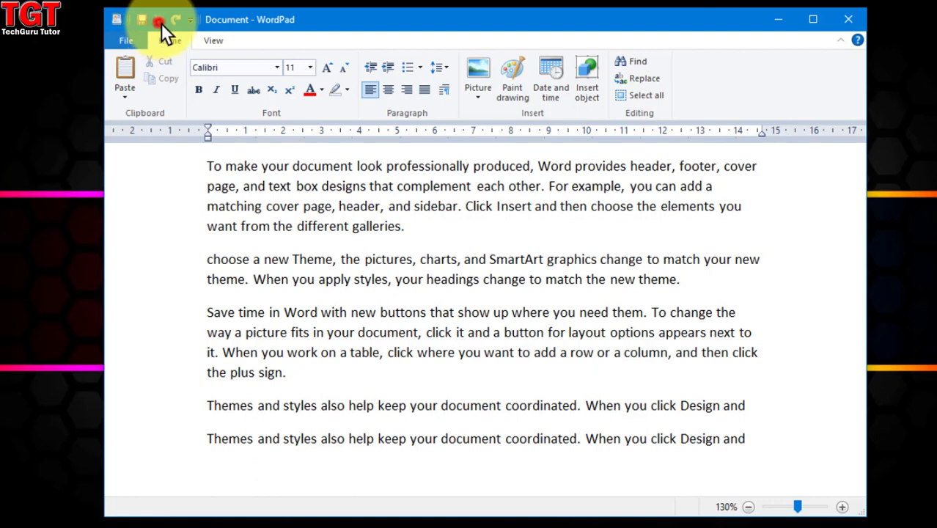
{"action": "left_click", "coordinate": [162, 23]}
{"action": "left_click", "coordinate": [162, 23]}
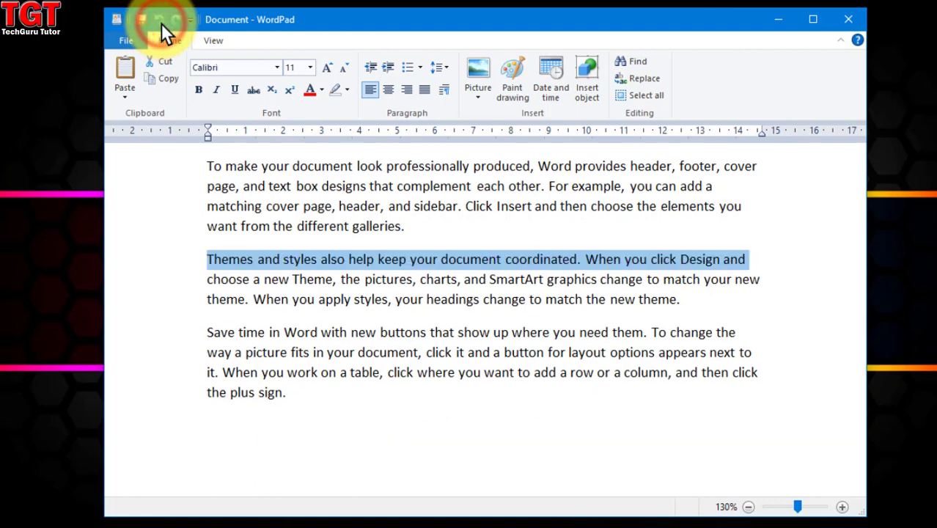
- Add two line breaks after the end of the last paragraph, "the plus sign."
{"action": "left_click", "coordinate": [340, 399]}
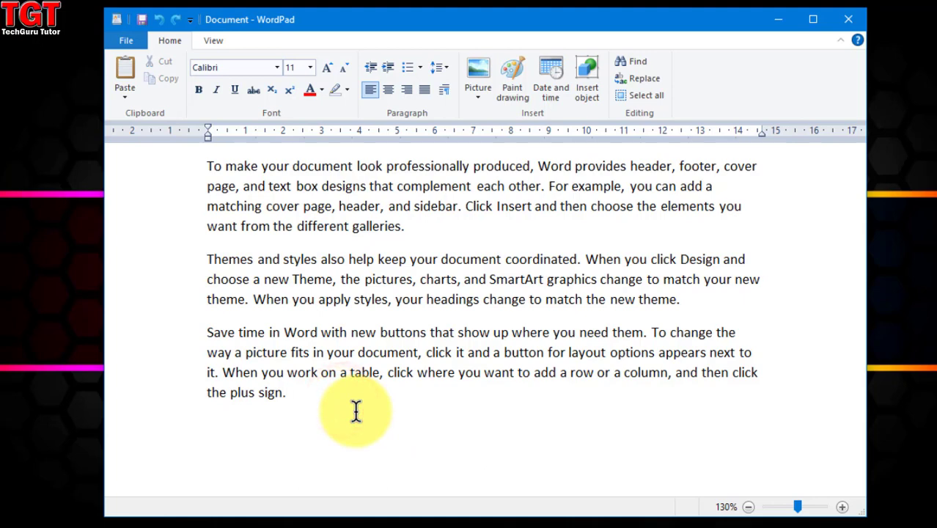
{"action": "key", "text": "Return"}
{"action": "key", "text": "Return"}
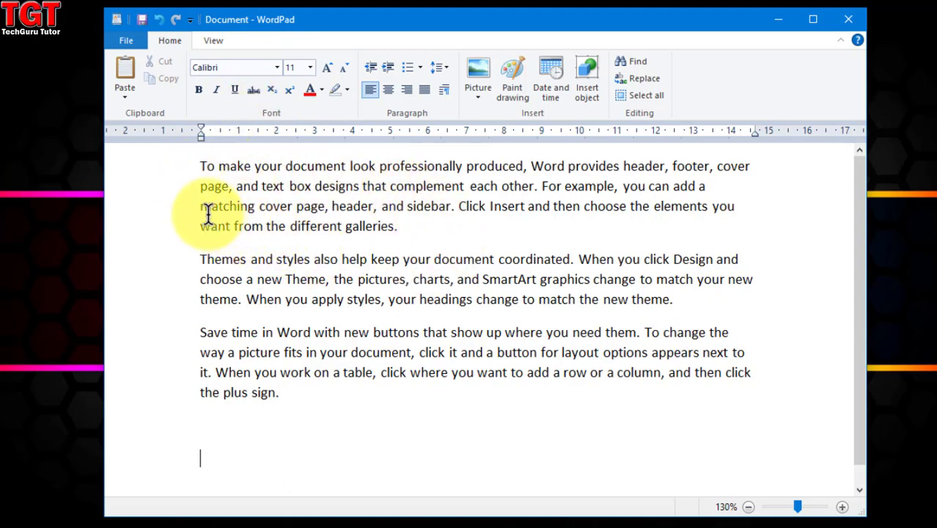
- Change the text color of the entire first paragraph to red
{"action": "double_click", "coordinate": [184, 165]}
{"action": "left_click", "coordinate": [321, 89]}
{"action": "left_click", "coordinate": [330, 134]}
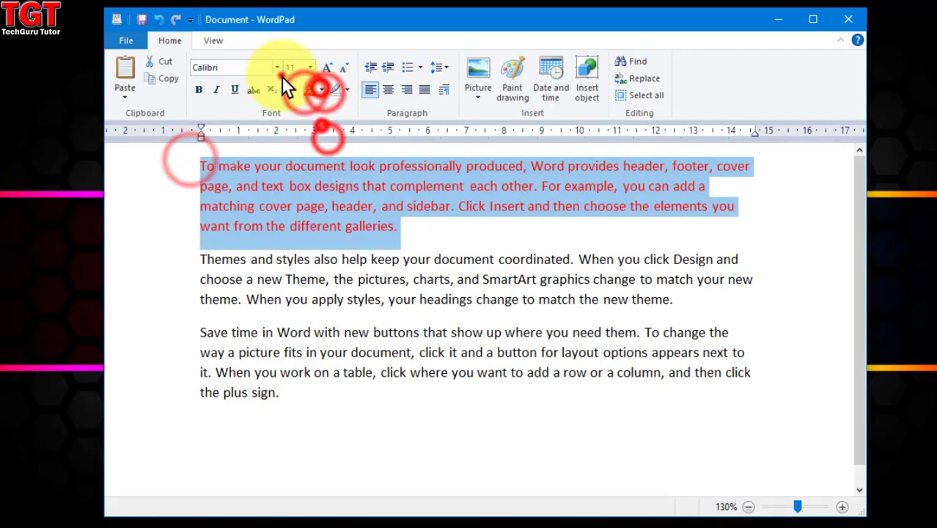
- Set the first paragraph's font to Bodoni MT Black and increase its size to 14
{"action": "left_click", "coordinate": [280, 73]}
{"action": "left_click", "coordinate": [258, 261]}
{"action": "left_click", "coordinate": [327, 69]}
{"action": "left_click", "coordinate": [327, 69]}
- Make the first paragraph bold, italic and underlined, and clear the selection
{"action": "left_click", "coordinate": [198, 90]}
{"action": "left_click", "coordinate": [216, 90]}
{"action": "left_click", "coordinate": [234, 91]}
{"action": "left_click", "coordinate": [572, 301]}
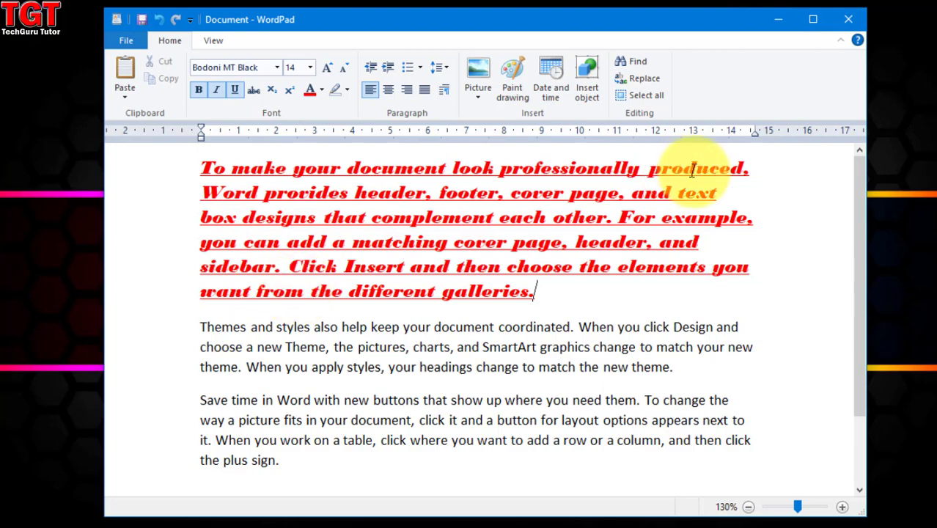
- Copy the first line of the red formatted paragraph, "To make your document look professionally produced,"
{"action": "left_click", "coordinate": [179, 176]}
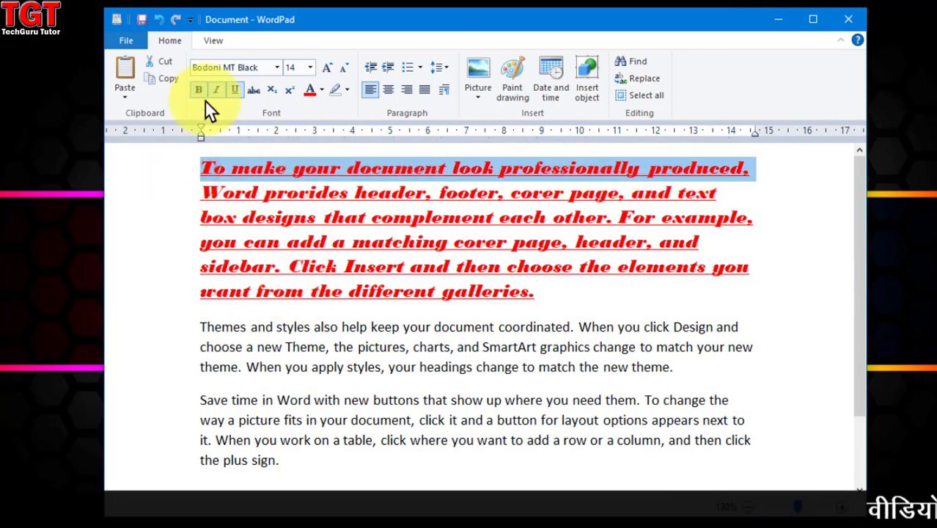
{"action": "left_click", "coordinate": [176, 80]}
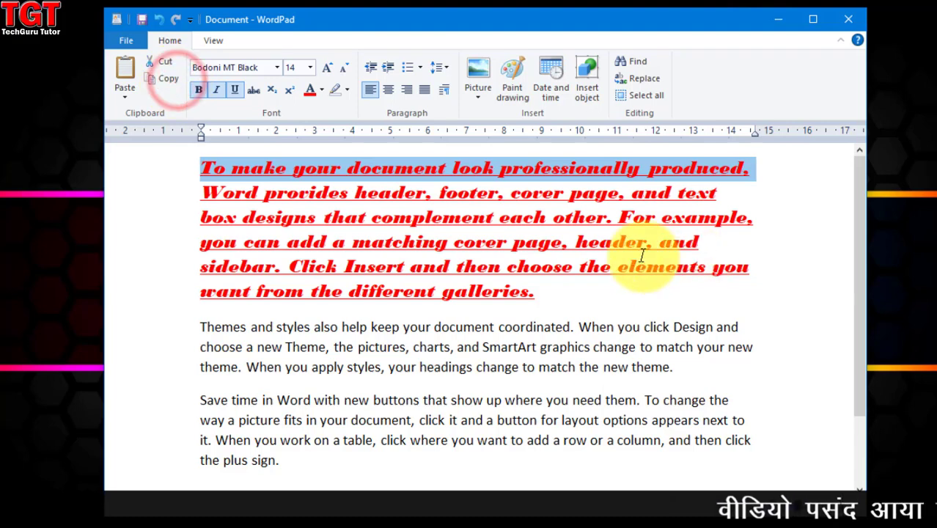
- Paste the copied line below the last paragraph as an embedded Wordpad Document object using Paste Special
{"action": "scroll", "coordinate": [536, 372], "scroll_direction": "down", "scroll_amount": 2}
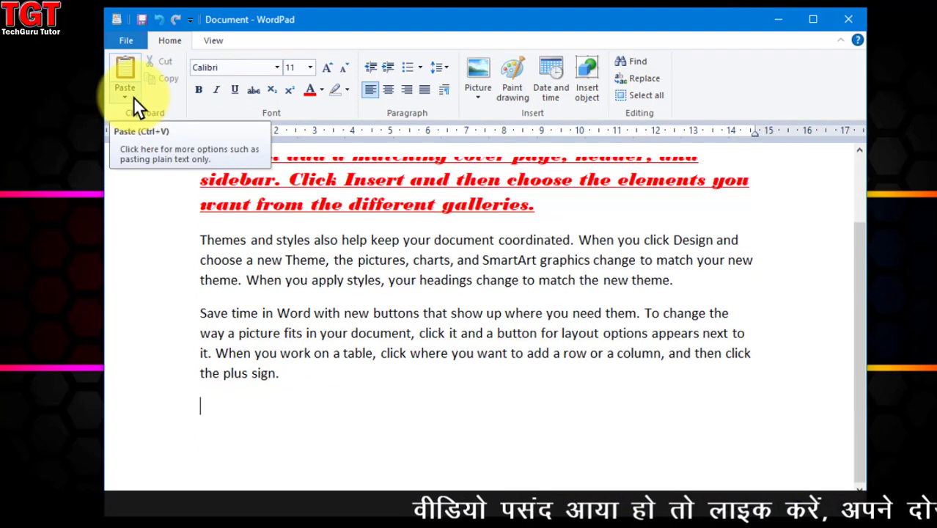
{"action": "left_click", "coordinate": [133, 97]}
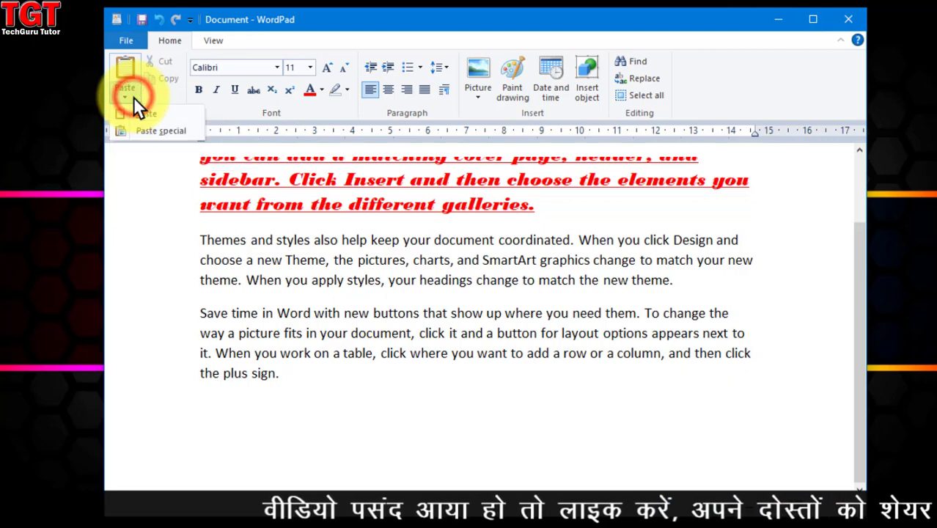
{"action": "left_click", "coordinate": [186, 136]}
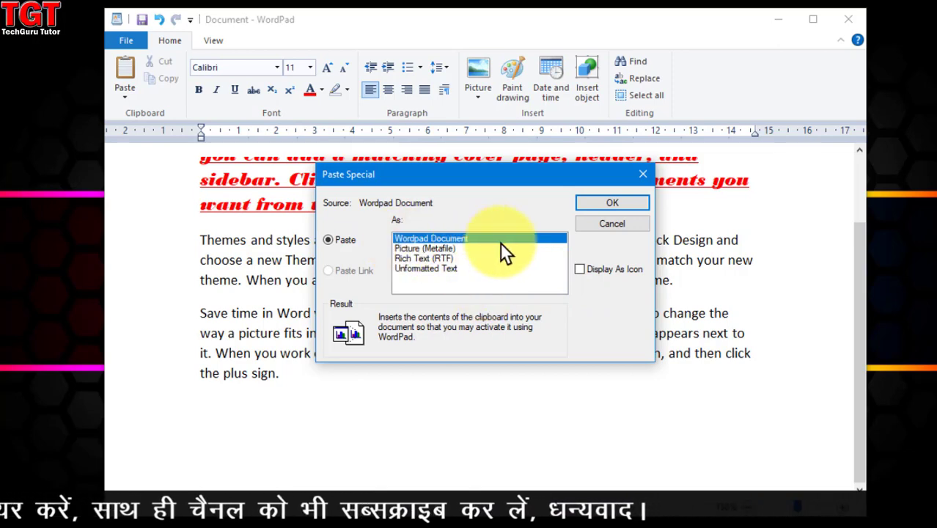
{"action": "left_click", "coordinate": [609, 205]}
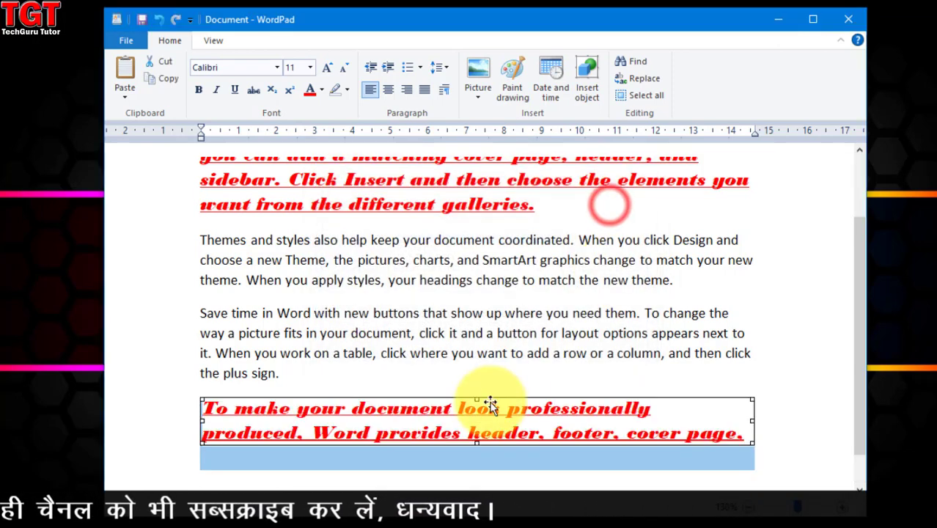
- Stretch the embedded WordPad object slightly taller and wider
{"action": "scroll", "coordinate": [653, 445], "scroll_direction": "down", "scroll_amount": 1}
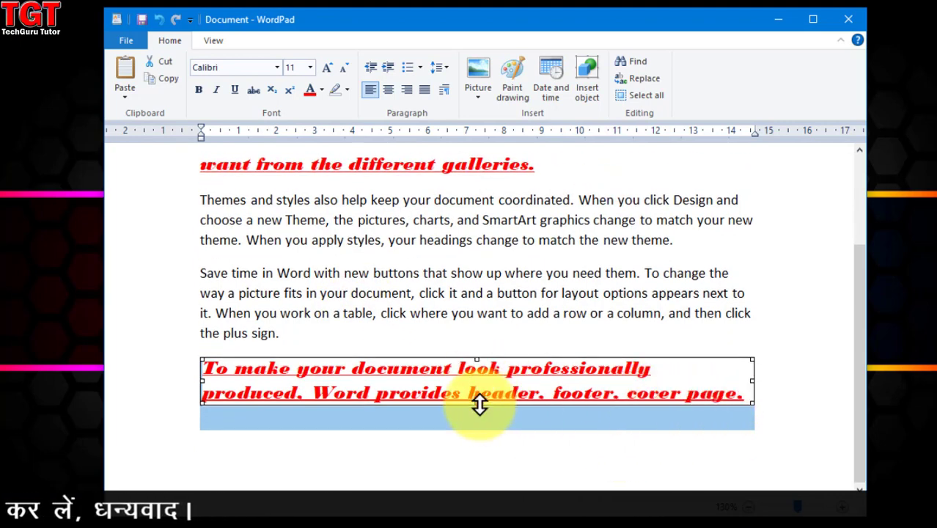
{"action": "left_click_drag", "start_coordinate": [479, 403], "coordinate": [484, 421]}
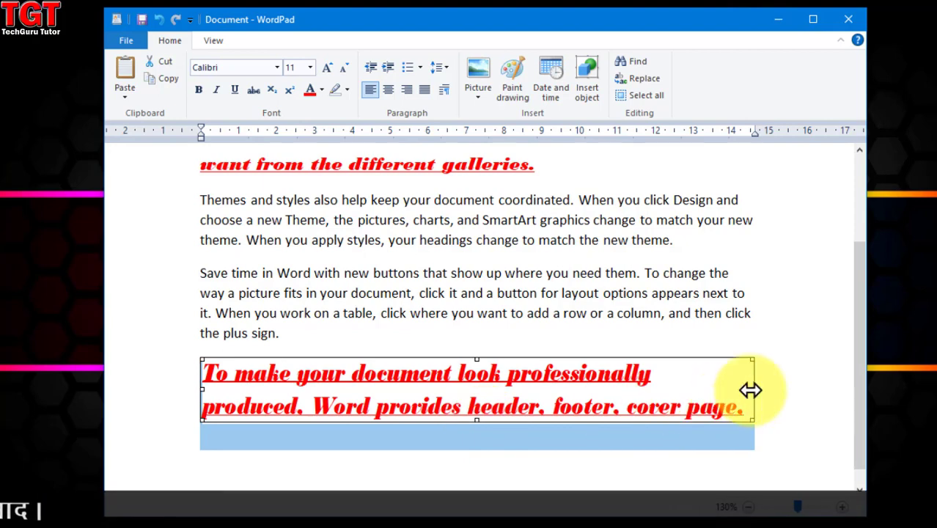
{"action": "left_click_drag", "start_coordinate": [753, 389], "coordinate": [767, 390]}
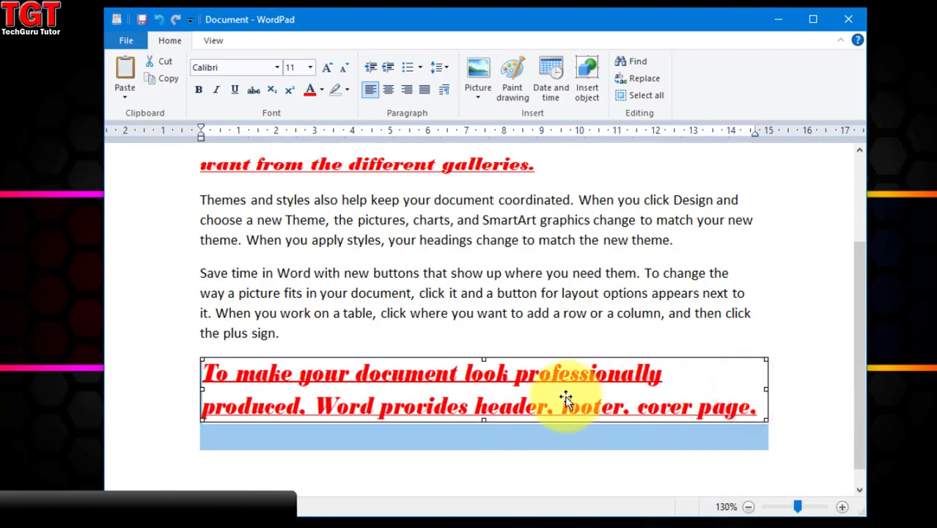
- Open the embedded object for editing, delete "look professionally produced," from its text, and return to the main document
{"action": "double_click", "coordinate": [499, 399]}
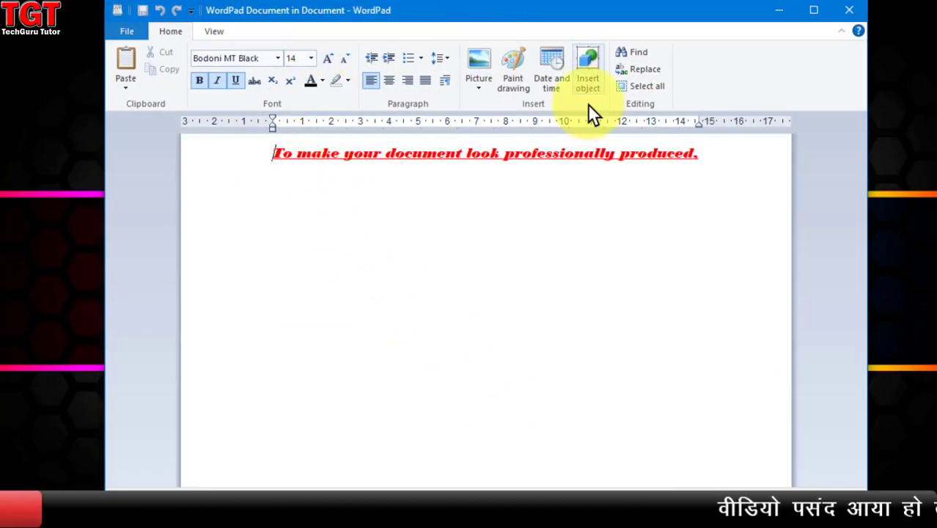
{"action": "left_click", "coordinate": [450, 17]}
{"action": "left_click_drag", "start_coordinate": [451, 22], "coordinate": [508, 166]}
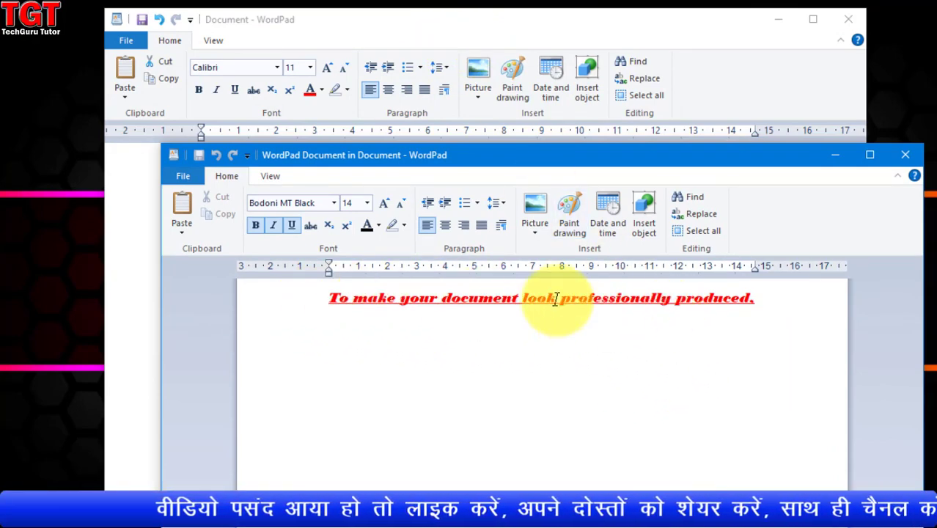
{"action": "left_click_drag", "start_coordinate": [523, 297], "coordinate": [760, 297]}
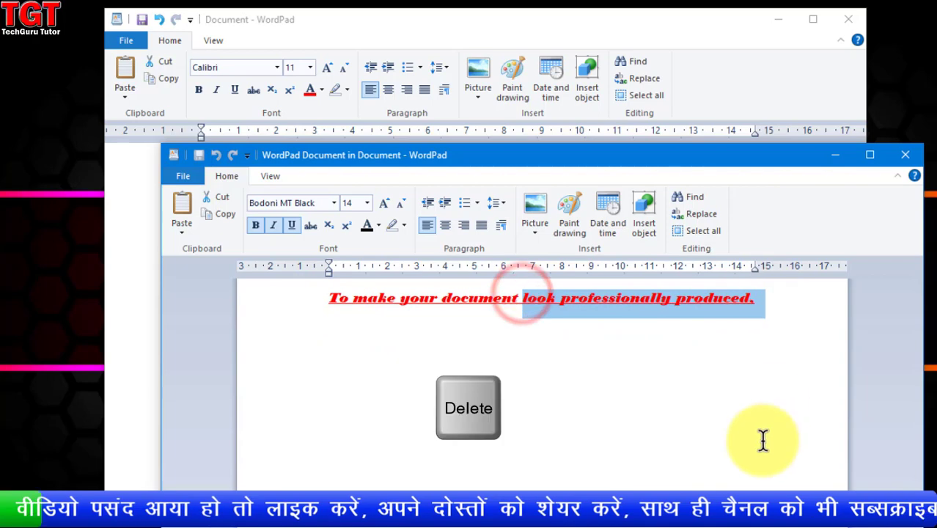
{"action": "key", "text": "Delete"}
{"action": "left_click", "coordinate": [905, 155]}
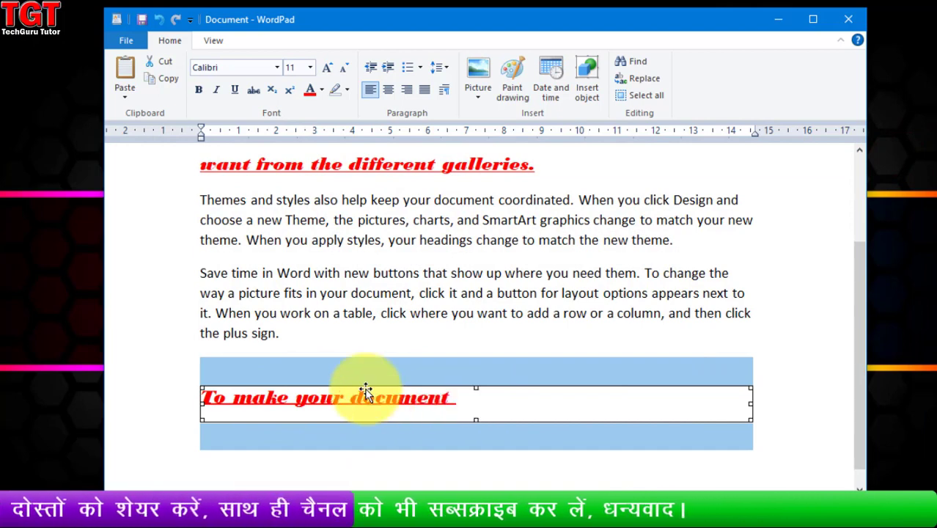
- Delete the embedded object and paste the copied line in its place as Picture (Metafile) using Paste Special
{"action": "left_click", "coordinate": [582, 387]}
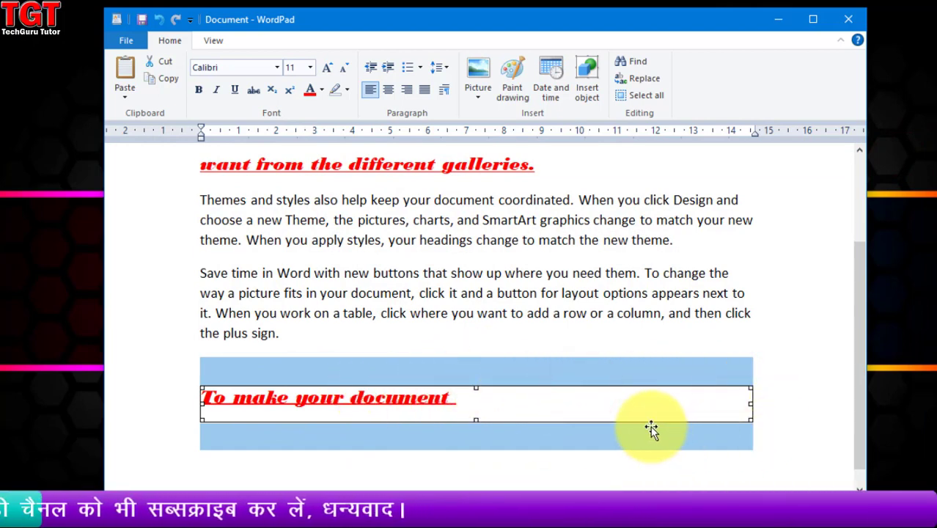
{"action": "key", "text": "Delete"}
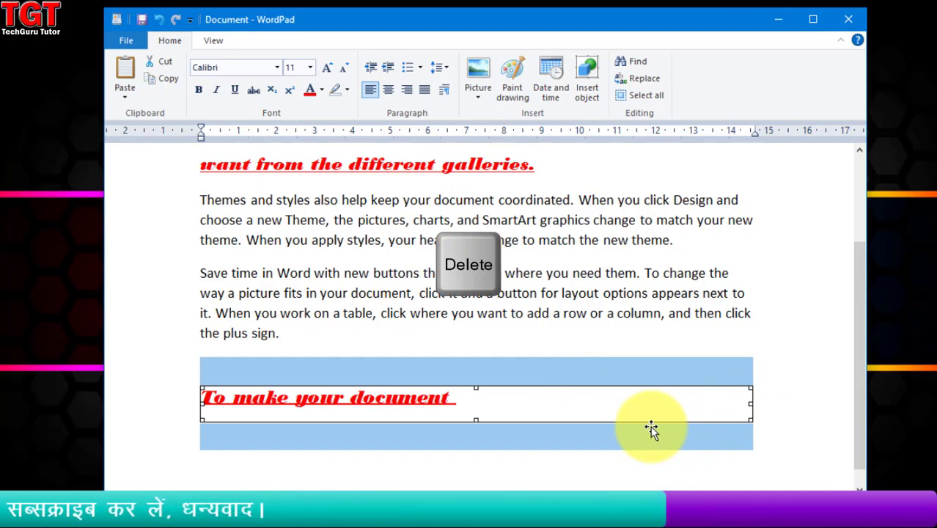
{"action": "left_click", "coordinate": [130, 98]}
{"action": "left_click", "coordinate": [145, 132]}
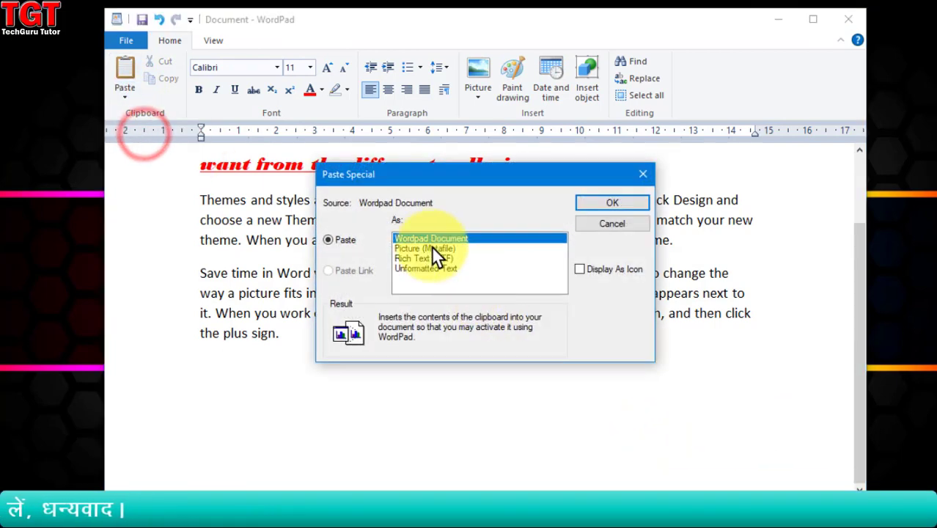
{"action": "left_click", "coordinate": [415, 250]}
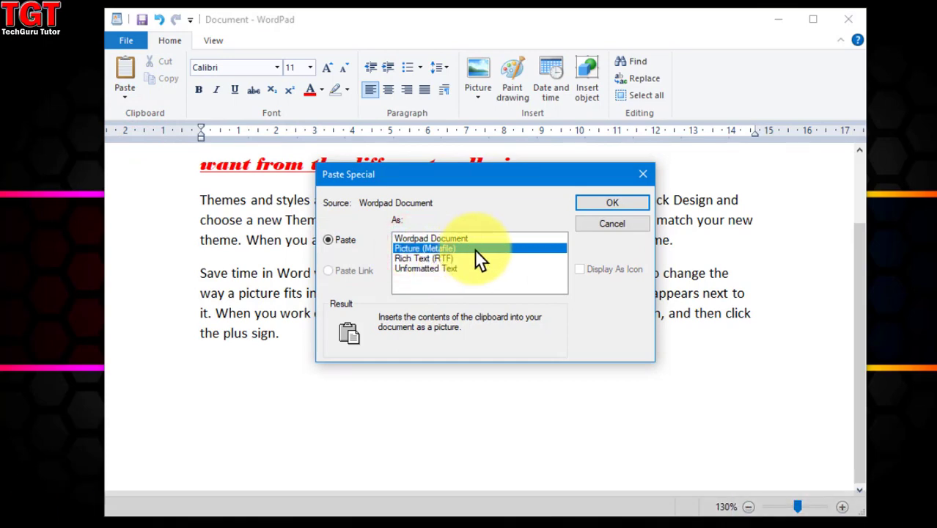
{"action": "left_click", "coordinate": [611, 203]}
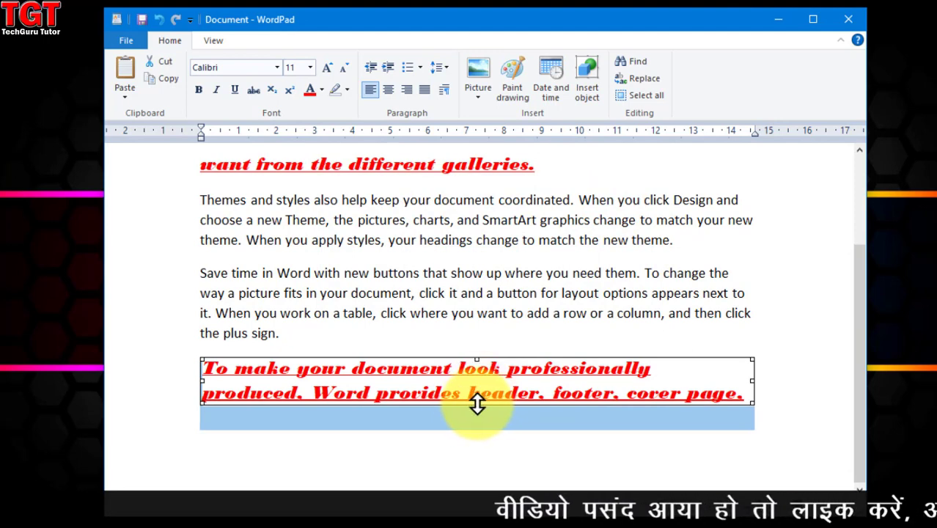
- Stretch the pasted picture of the line taller and make it slightly narrower
{"action": "left_click_drag", "start_coordinate": [475, 403], "coordinate": [477, 440]}
{"action": "left_click_drag", "start_coordinate": [753, 398], "coordinate": [726, 398]}
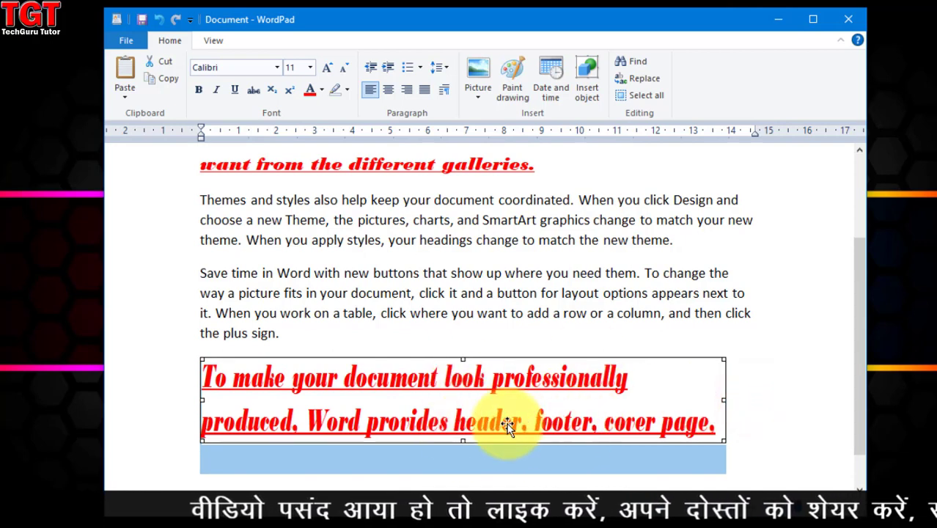
{"action": "left_click", "coordinate": [590, 421]}
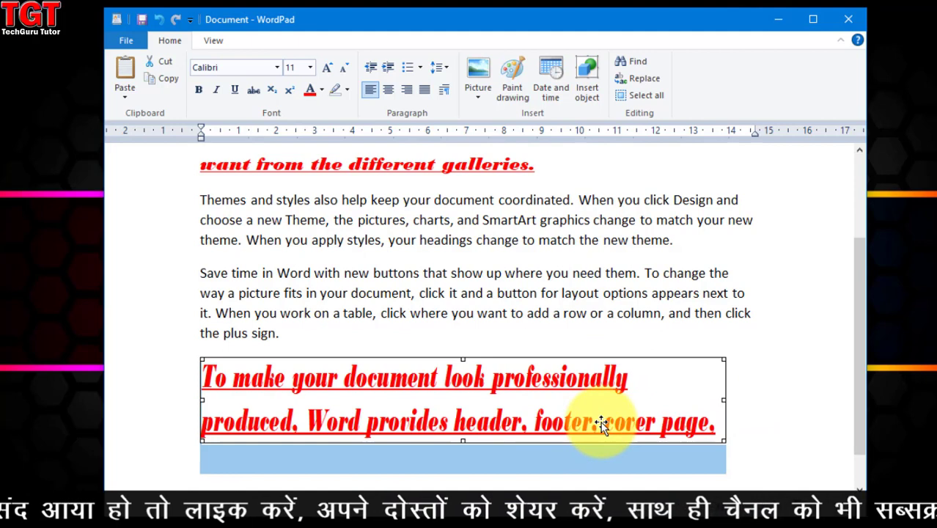
- Delete the pasted picture and paste the copied line as Rich Text (RTF) using Paste Special
{"action": "left_click", "coordinate": [643, 359]}
{"action": "key", "text": "Delete"}
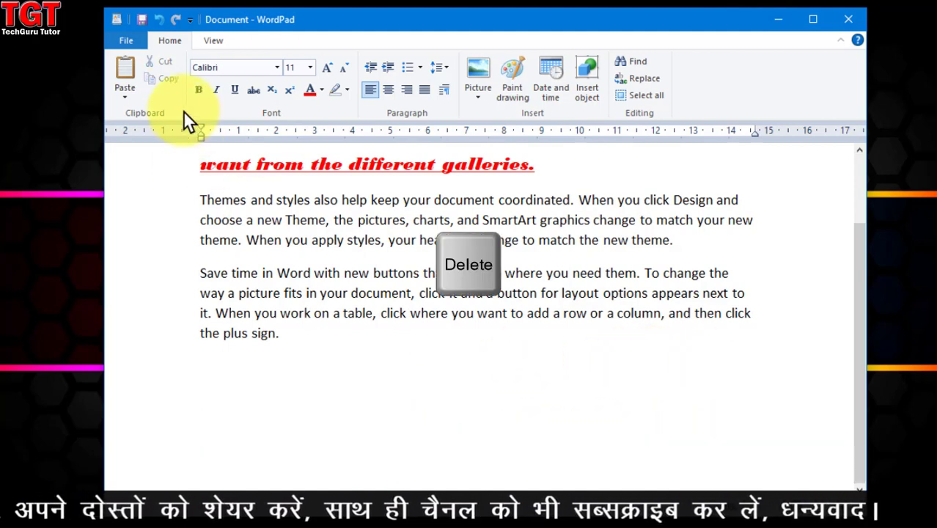
{"action": "key", "text": "ctrl+alt+v"}
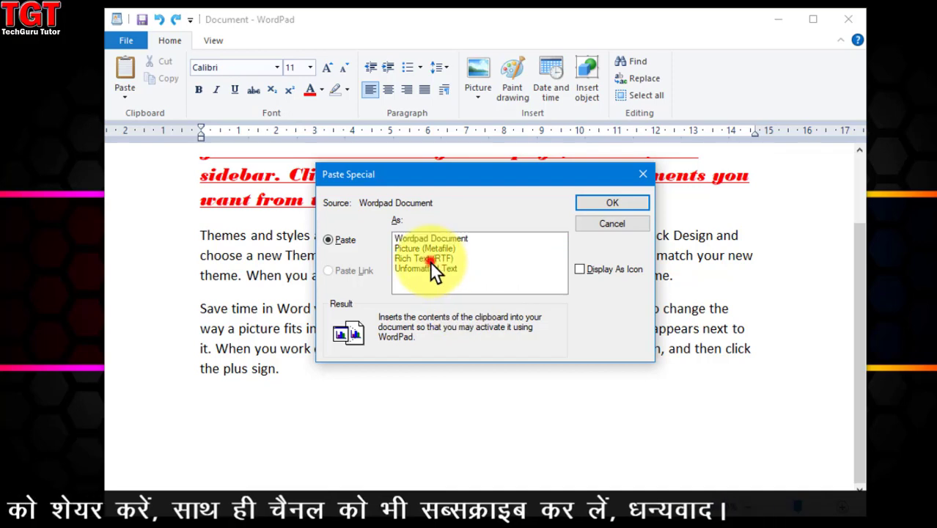
{"action": "left_click", "coordinate": [434, 259]}
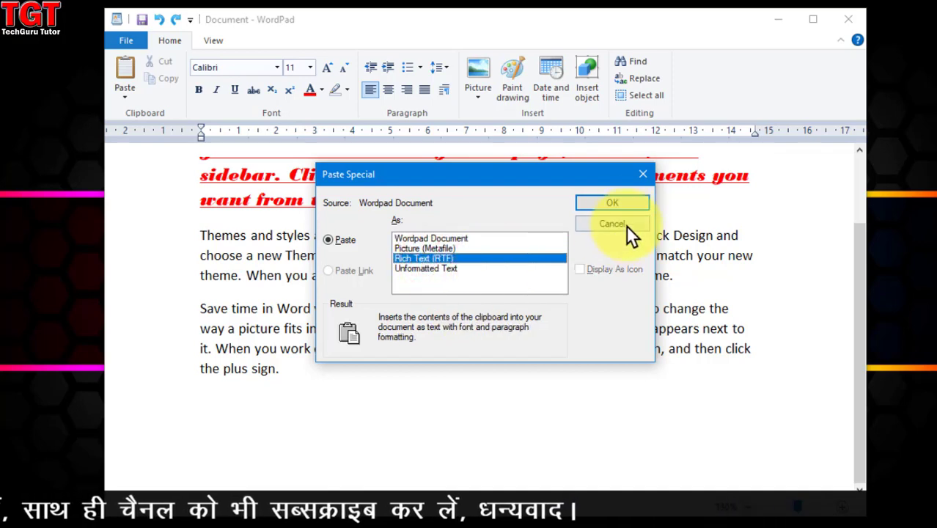
{"action": "left_click", "coordinate": [616, 203]}
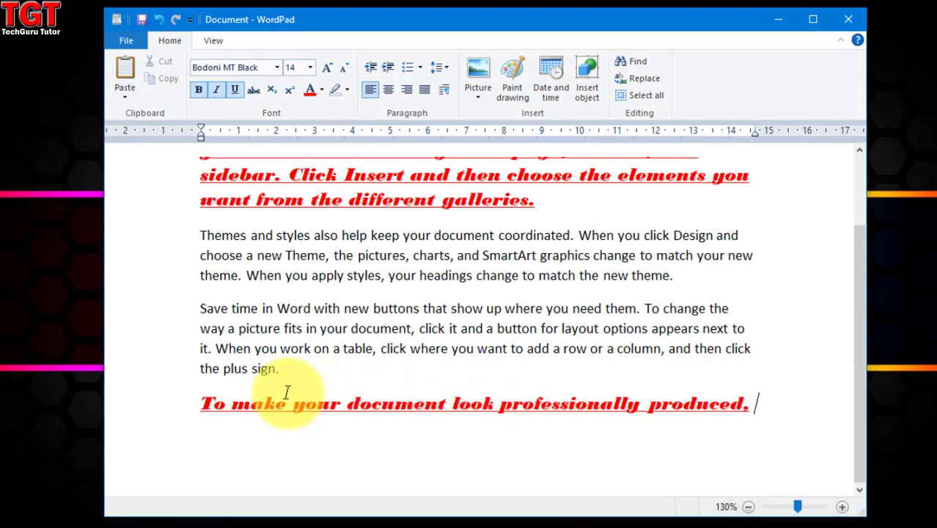
- Copy and delete the red line below the last paragraph, then paste it back as Unformatted Text
{"action": "left_click", "coordinate": [173, 411]}
{"action": "key", "text": "ctrl+c"}
{"action": "key", "text": "Delete"}
{"action": "key", "text": "ctrl+alt+v"}
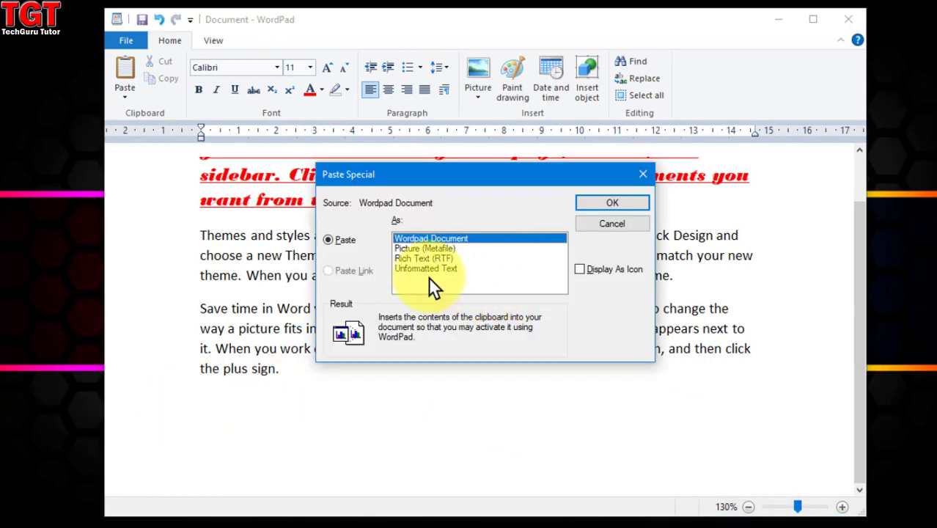
{"action": "left_click", "coordinate": [426, 269]}
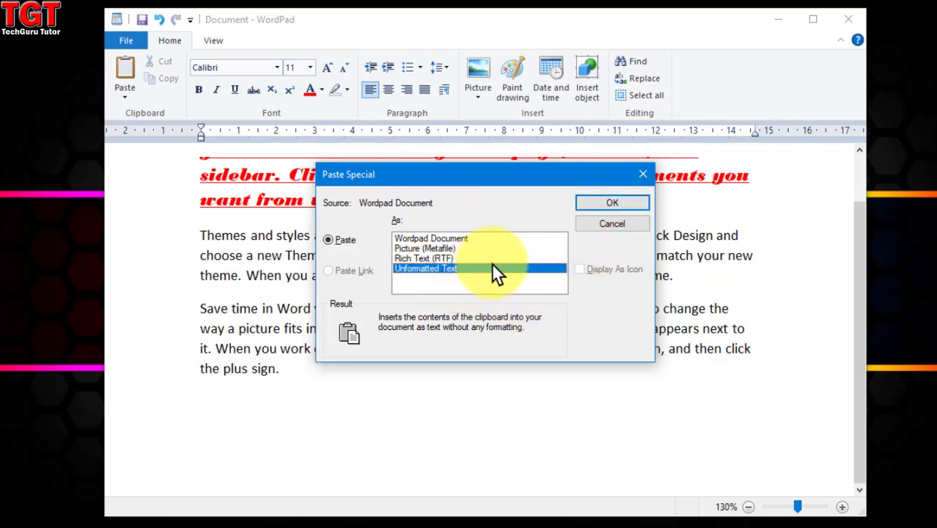
{"action": "left_click", "coordinate": [598, 204]}
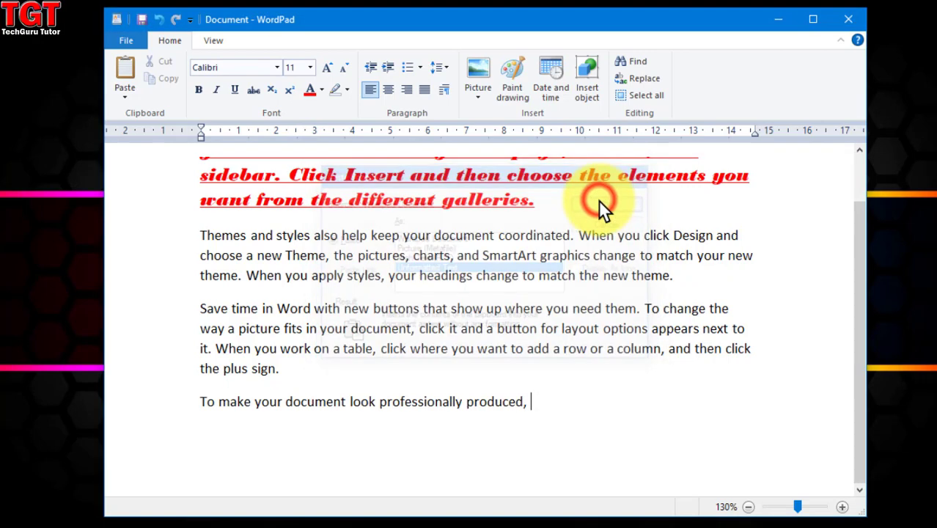
- Compare the formatted first line of the document with its unformatted copy at the end
{"action": "scroll", "coordinate": [591, 318], "scroll_direction": "up", "scroll_amount": 3}
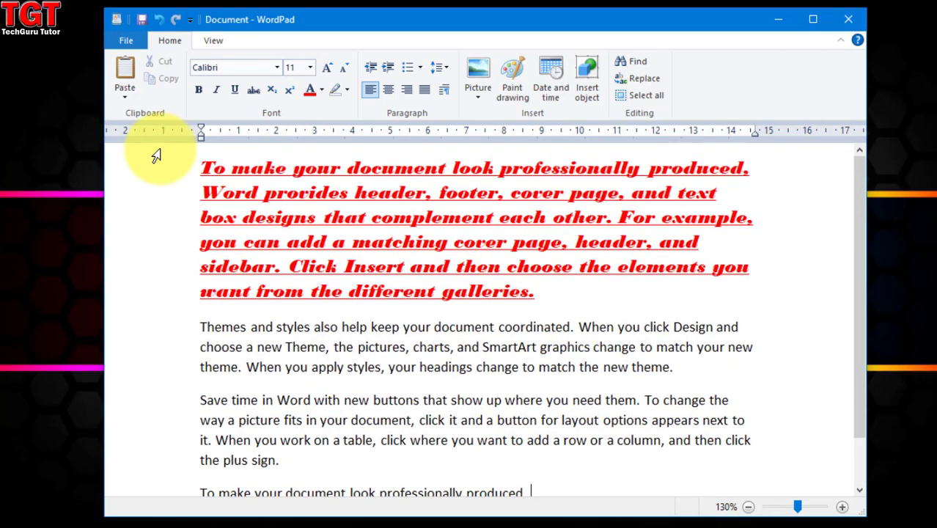
{"action": "left_click", "coordinate": [749, 167]}
{"action": "scroll", "coordinate": [580, 272], "scroll_direction": "down", "scroll_amount": 2}
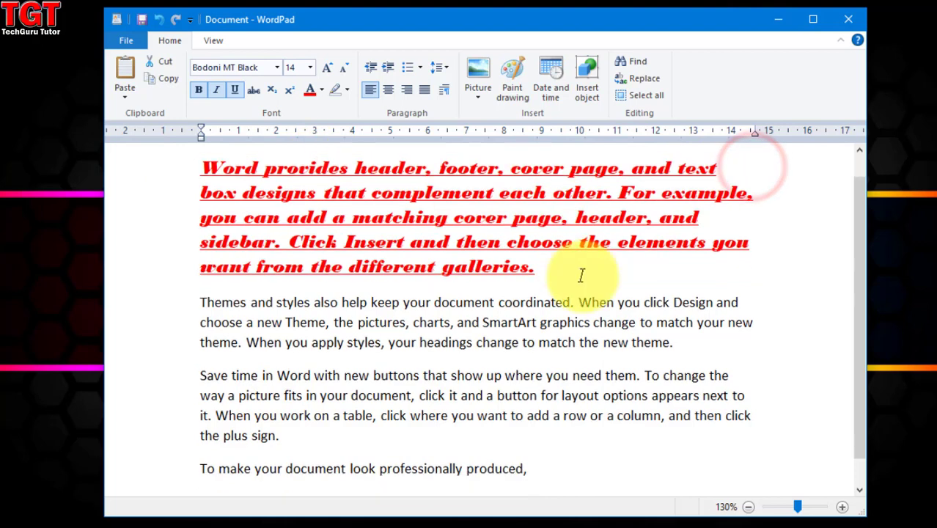
{"action": "left_click", "coordinate": [534, 440]}
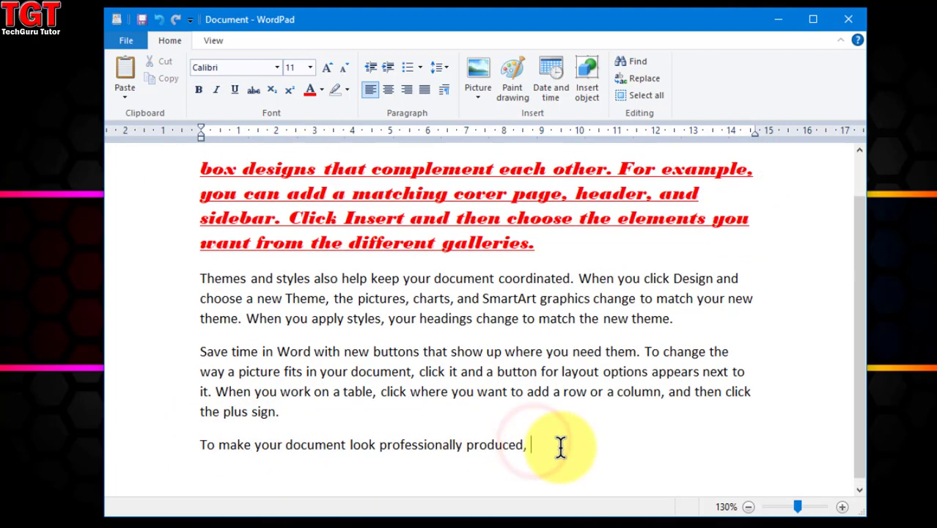
{"action": "scroll", "coordinate": [560, 445], "scroll_direction": "up", "scroll_amount": 2}
{"action": "scroll", "coordinate": [560, 446], "scroll_direction": "down", "scroll_amount": 2}
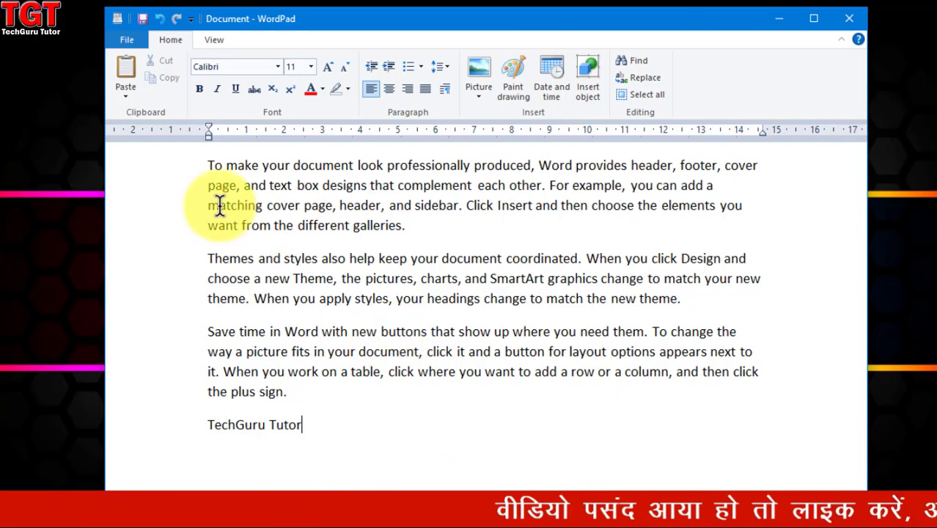
{"action": "left_click_drag", "start_coordinate": [182, 170], "coordinate": [161, 404]}
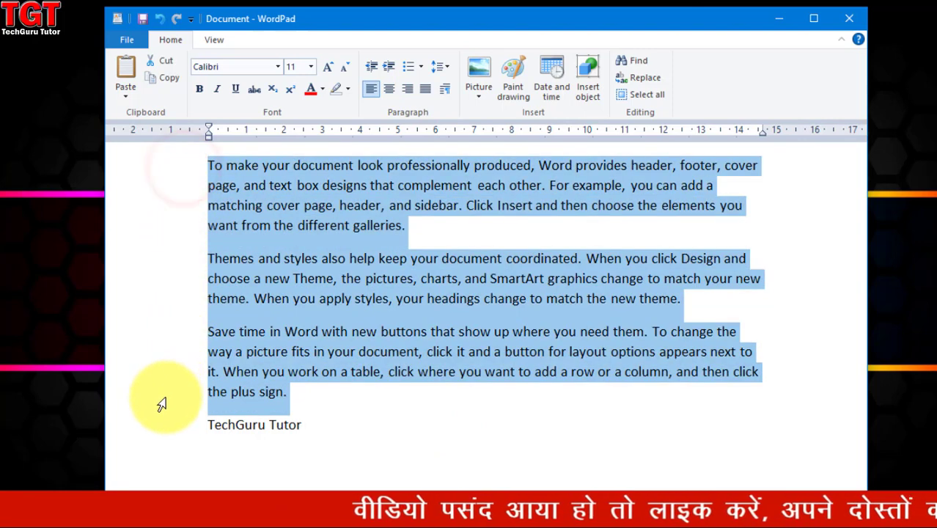
{"action": "left_click", "coordinate": [365, 281]}
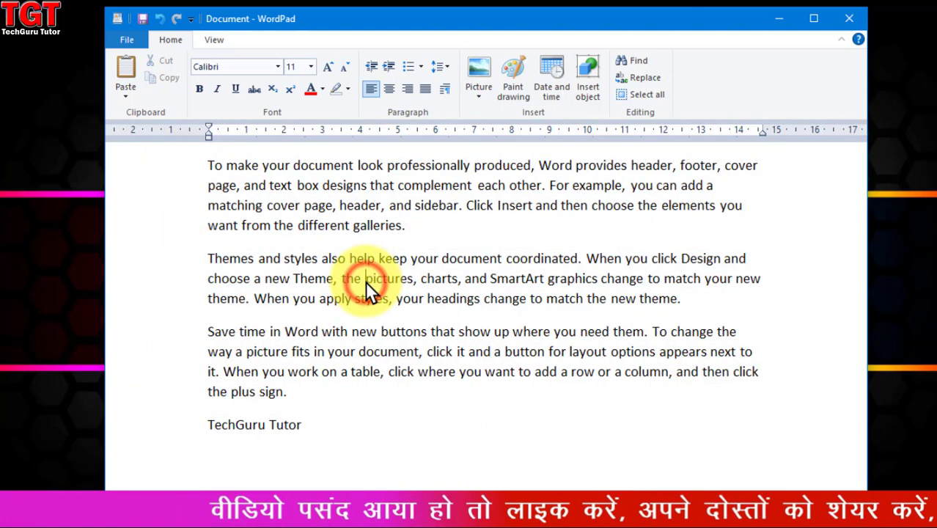
{"action": "left_click", "coordinate": [393, 205]}
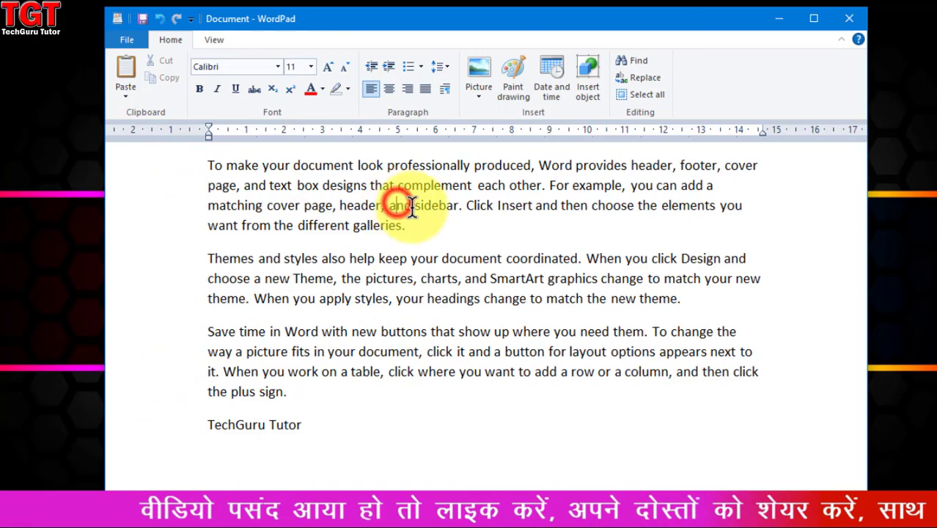
{"action": "left_click", "coordinate": [467, 297]}
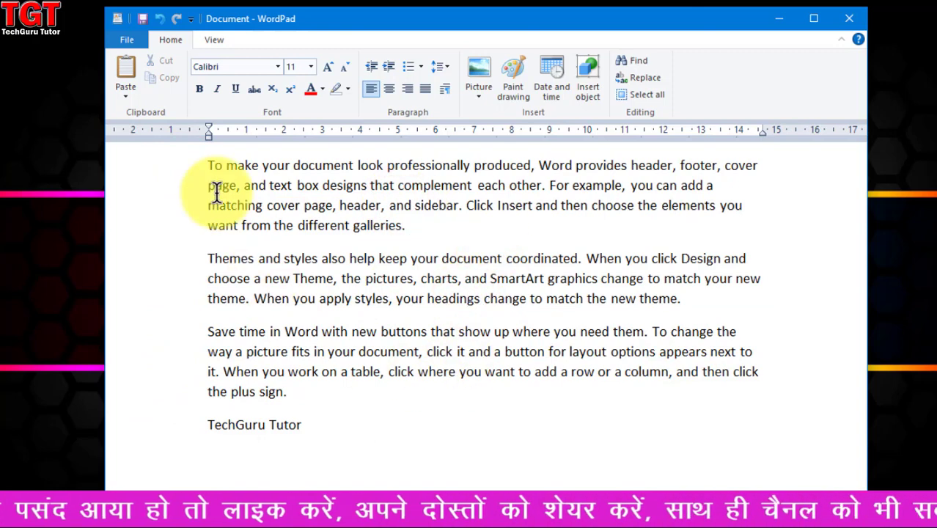
- Left-align the three body paragraphs above "TechGuru Tutor"
{"action": "left_click_drag", "start_coordinate": [197, 173], "coordinate": [167, 394]}
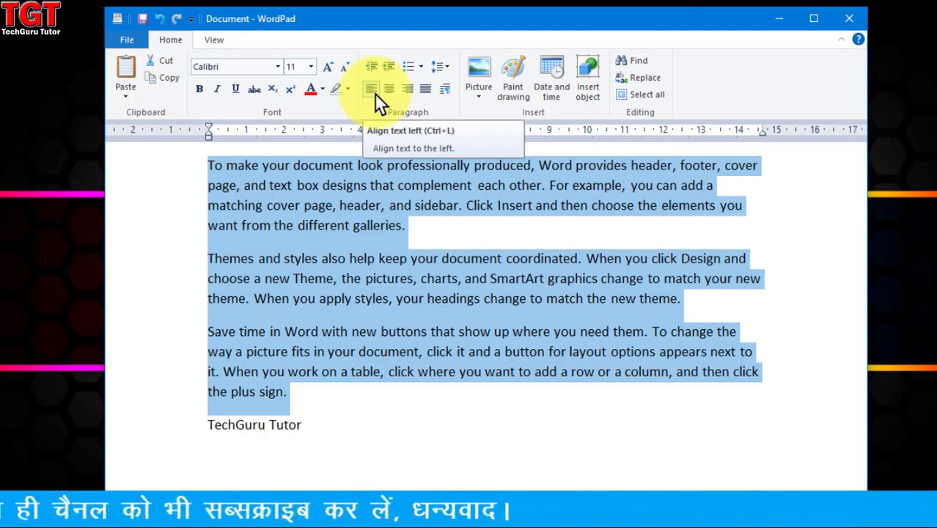
{"action": "key", "text": "ctrl+l"}
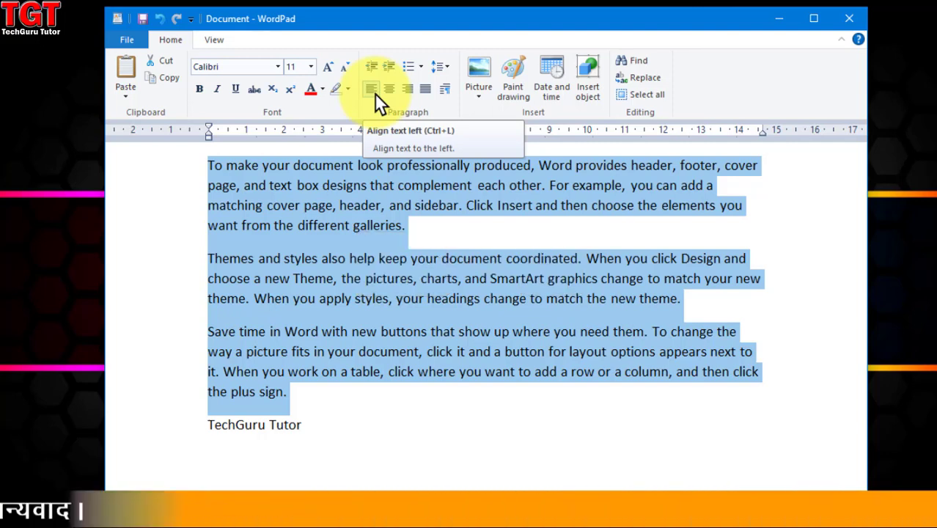
- Centre the three selected body paragraphs, and right-align them
{"action": "left_click", "coordinate": [395, 91]}
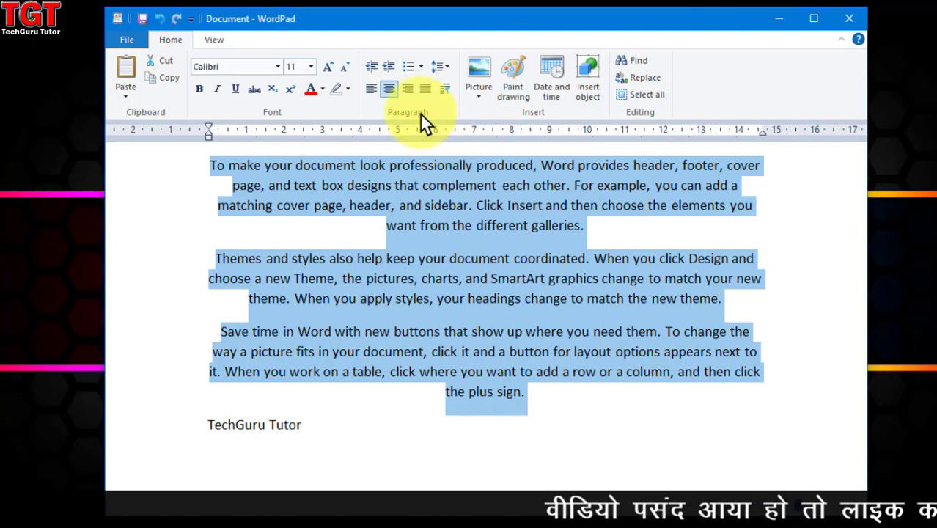
{"action": "left_click", "coordinate": [409, 91]}
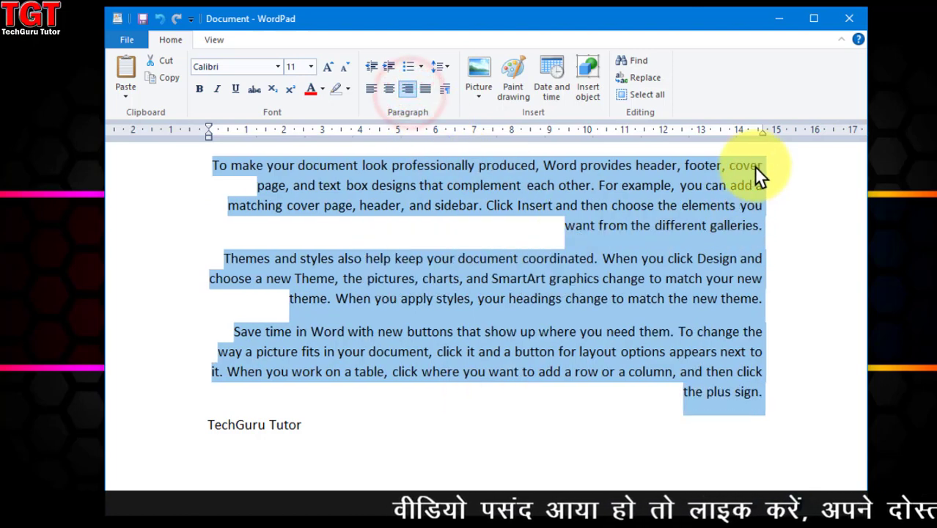
{"action": "left_click", "coordinate": [755, 342]}
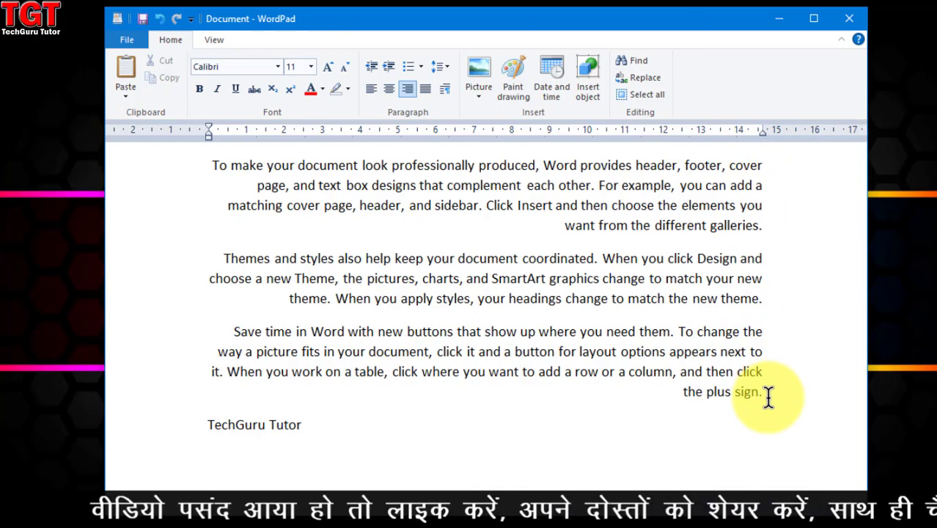
- Justify the three body paragraphs above "TechGuru Tutor"
{"action": "left_click_drag", "start_coordinate": [187, 166], "coordinate": [184, 398]}
{"action": "key", "text": "ctrl+j"}
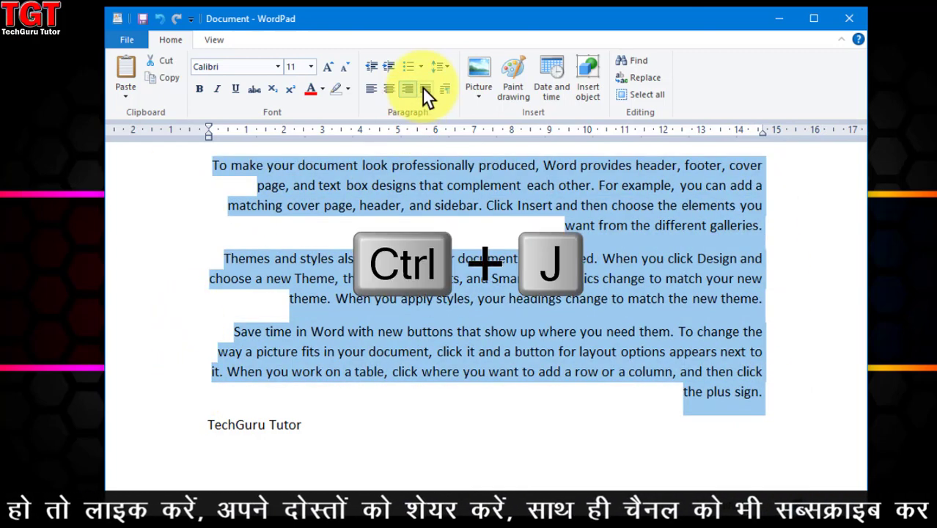
{"action": "left_click", "coordinate": [425, 88]}
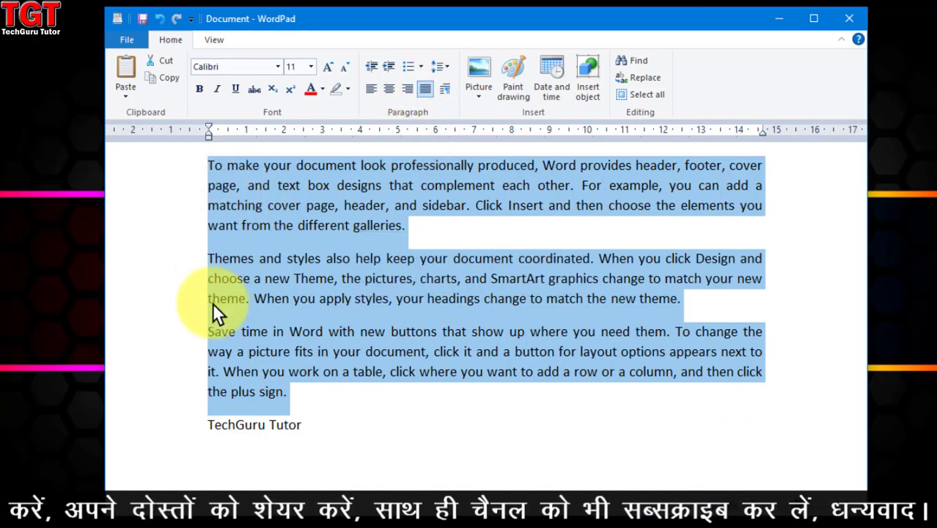
{"action": "left_click", "coordinate": [208, 333]}
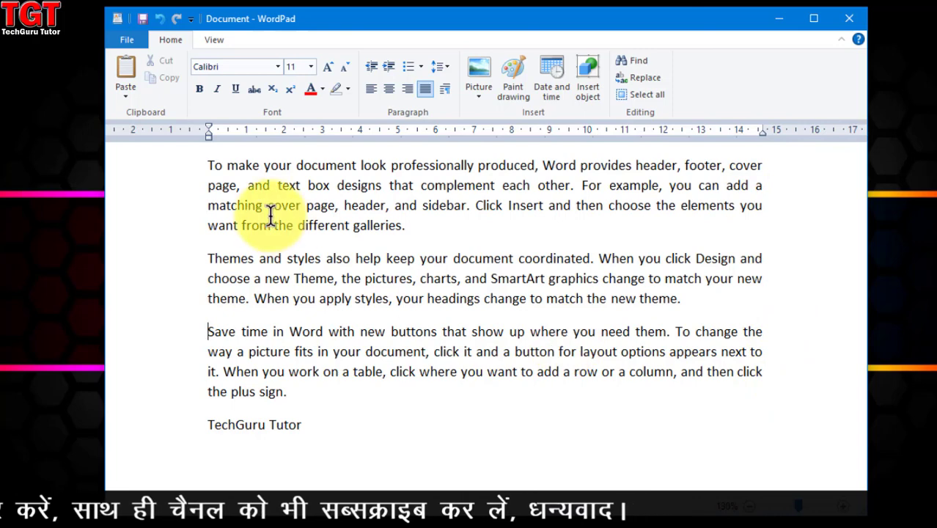
- Set the alignment of the three body paragraphs to Right through the Paragraph settings
{"action": "left_click_drag", "start_coordinate": [207, 165], "coordinate": [471, 384]}
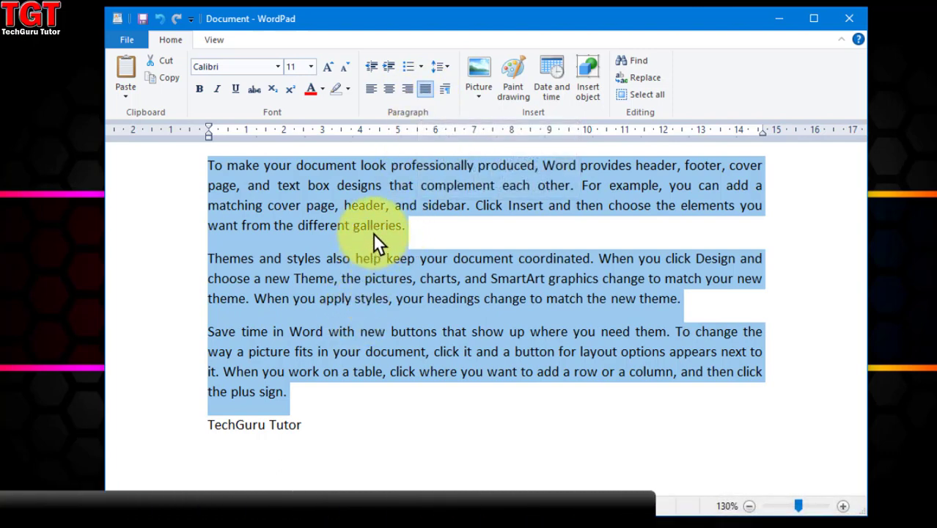
{"action": "left_click", "coordinate": [447, 89]}
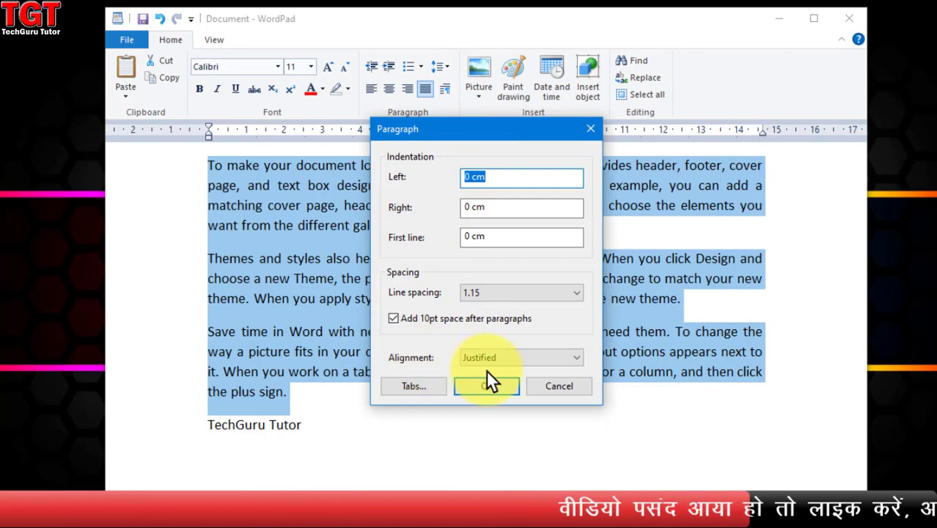
{"action": "left_click", "coordinate": [542, 356]}
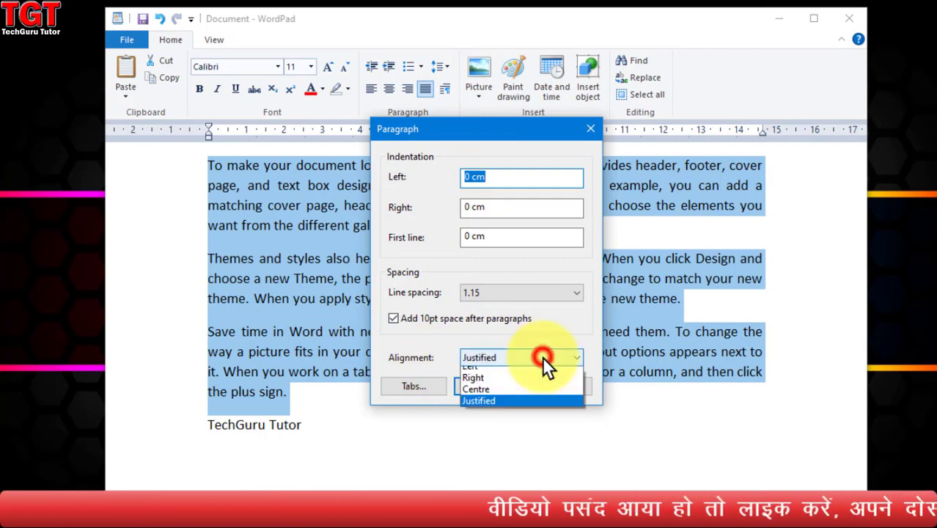
{"action": "left_click", "coordinate": [492, 383]}
{"action": "left_click", "coordinate": [493, 385]}
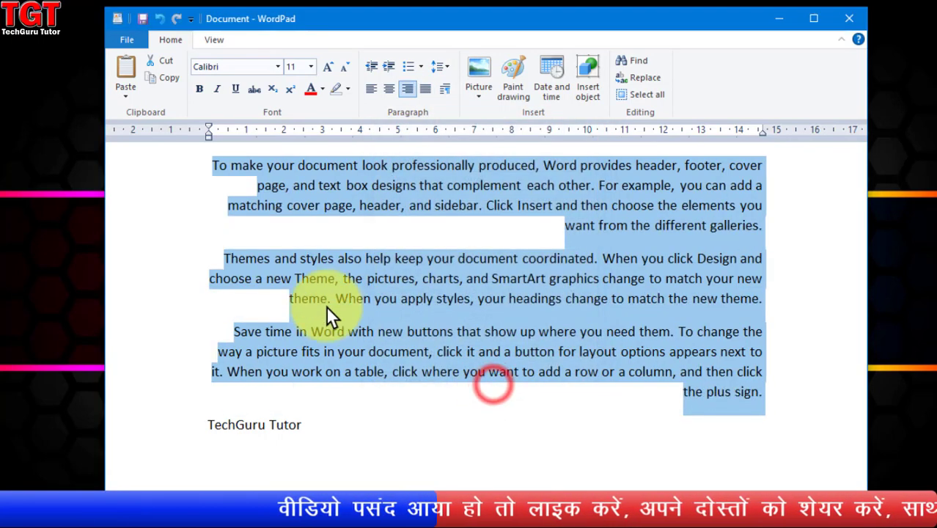
- Set the three selected paragraphs back to Left alignment through the Paragraph settings
{"action": "right_click", "coordinate": [457, 301]}
{"action": "left_click", "coordinate": [512, 359]}
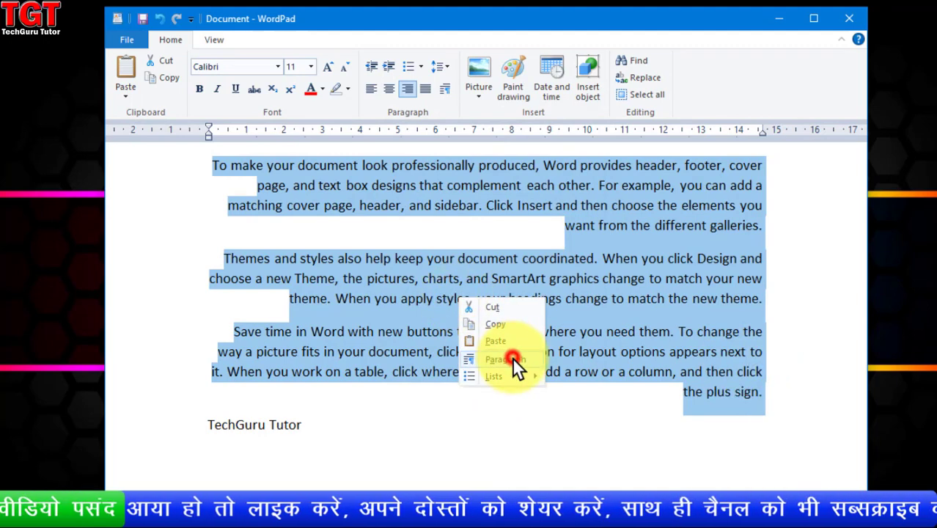
{"action": "left_click", "coordinate": [512, 357]}
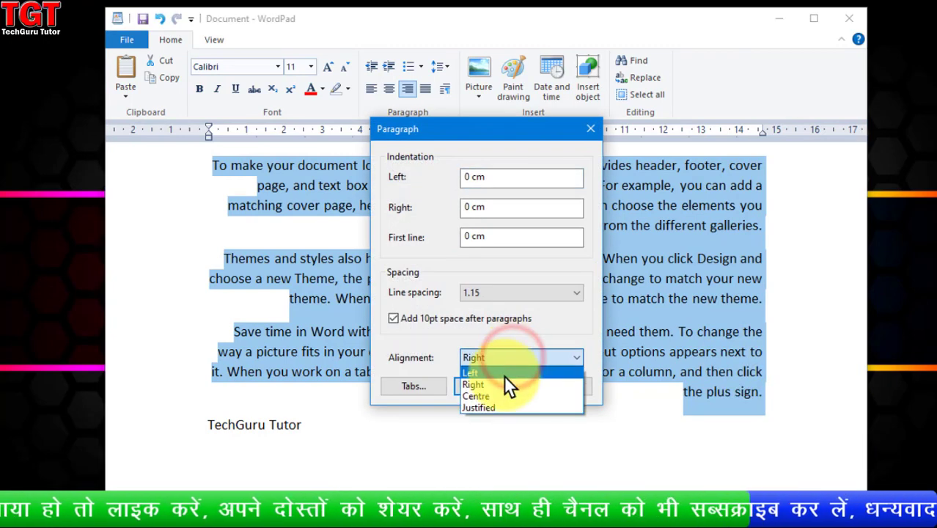
{"action": "left_click", "coordinate": [504, 374]}
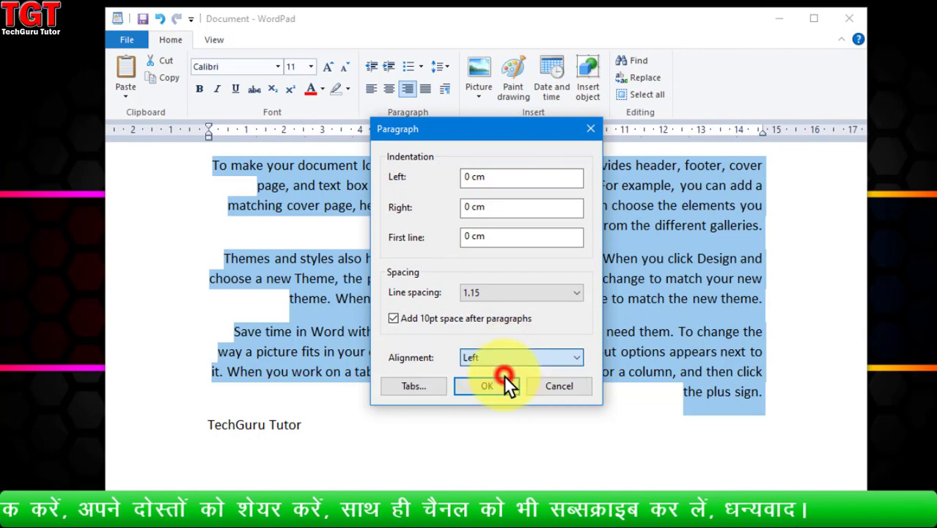
{"action": "left_click", "coordinate": [484, 382]}
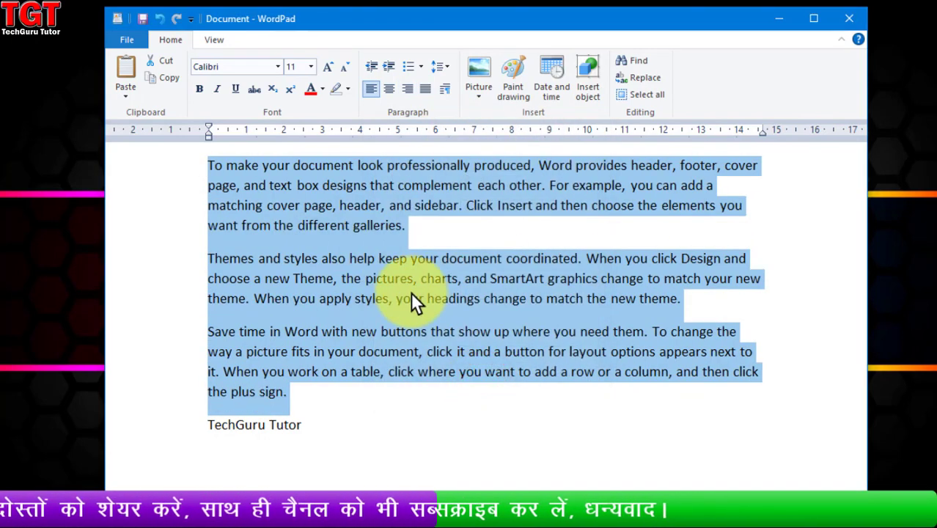
- Cycle the "TechGuru Tutor" line through centred, right and justified alignment and back to left
{"action": "left_click", "coordinate": [315, 441]}
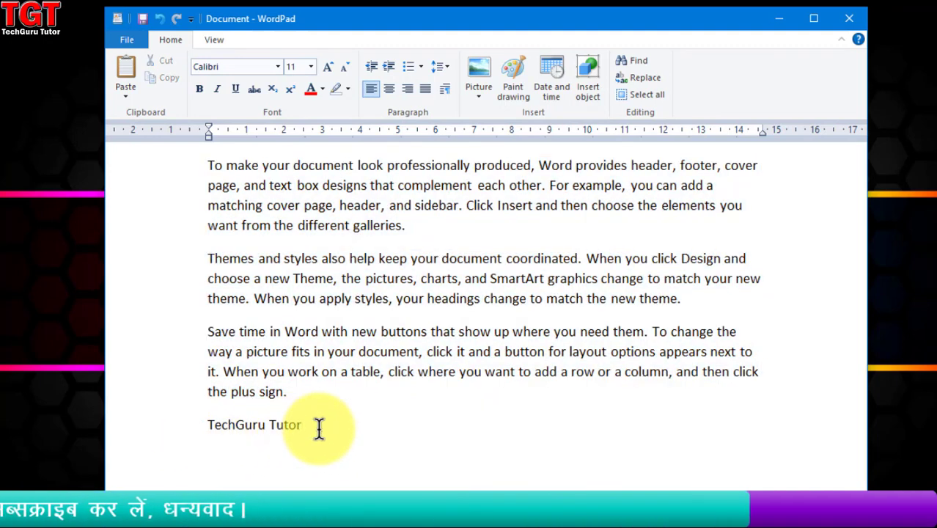
{"action": "left_click", "coordinate": [387, 93]}
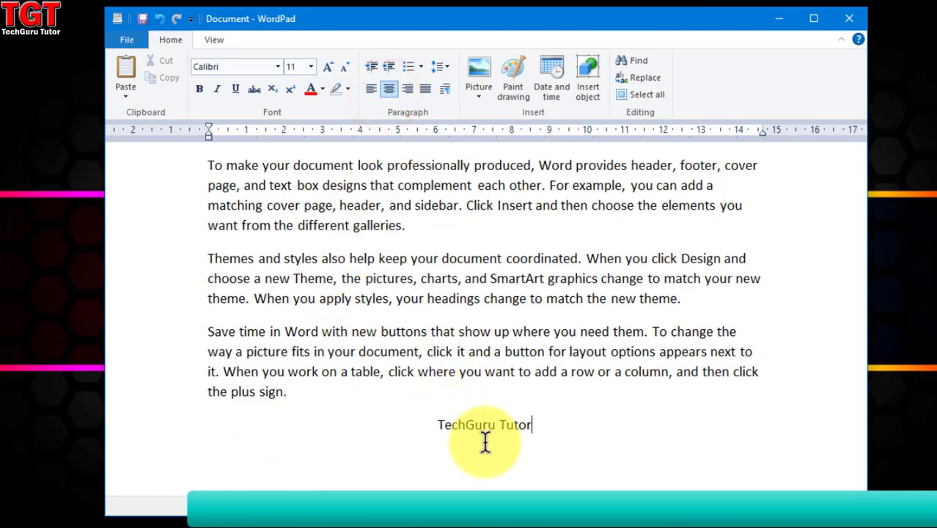
{"action": "left_click", "coordinate": [407, 94]}
{"action": "left_click", "coordinate": [425, 93]}
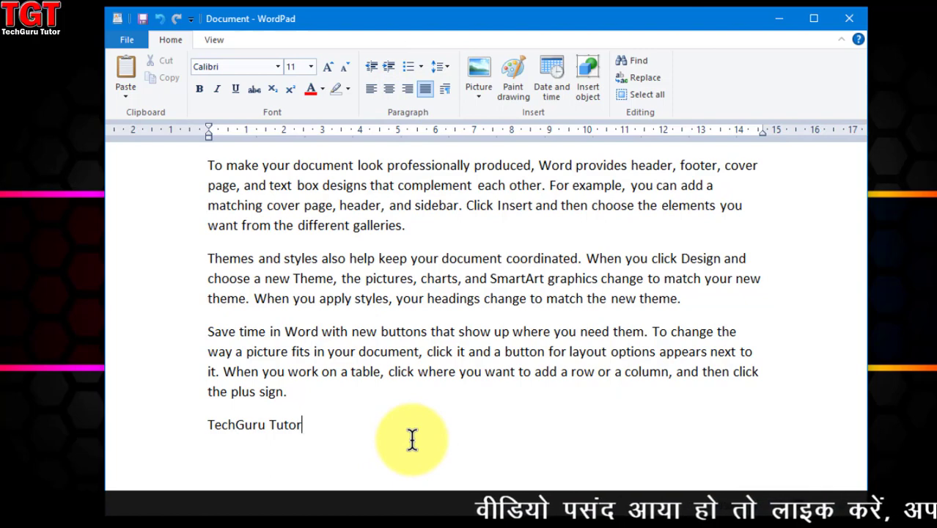
{"action": "key", "text": "ctrl+l"}
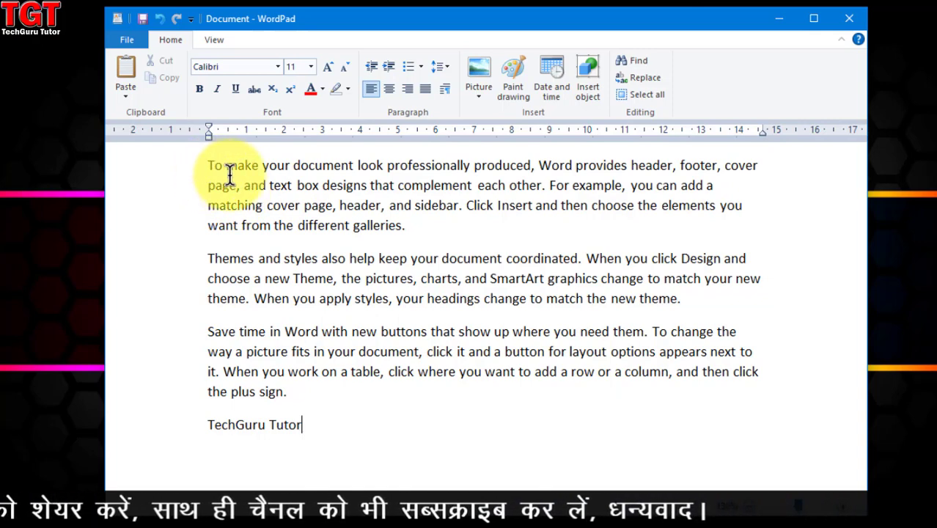
- Increase the indent of the first two body paragraphs by ten levels
{"action": "left_click", "coordinate": [387, 234]}
{"action": "left_click_drag", "start_coordinate": [195, 165], "coordinate": [188, 305]}
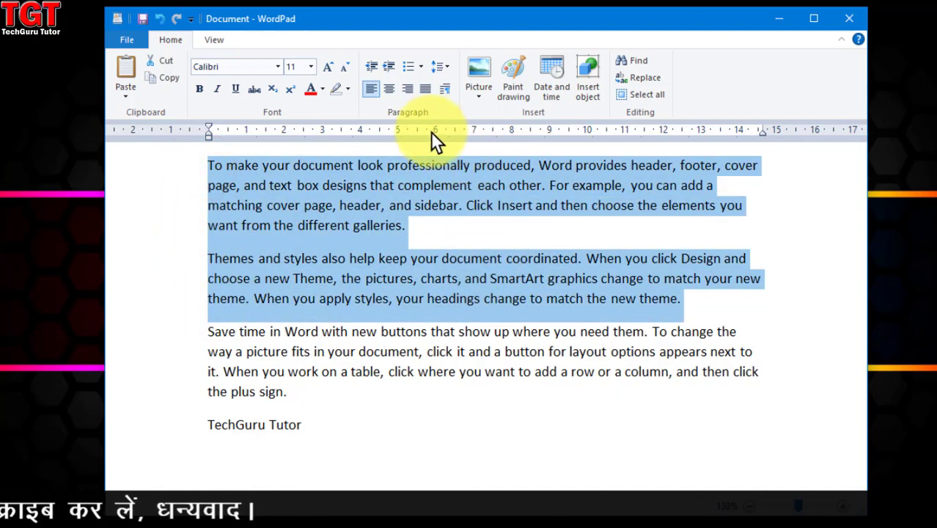
{"action": "left_click", "coordinate": [389, 68]}
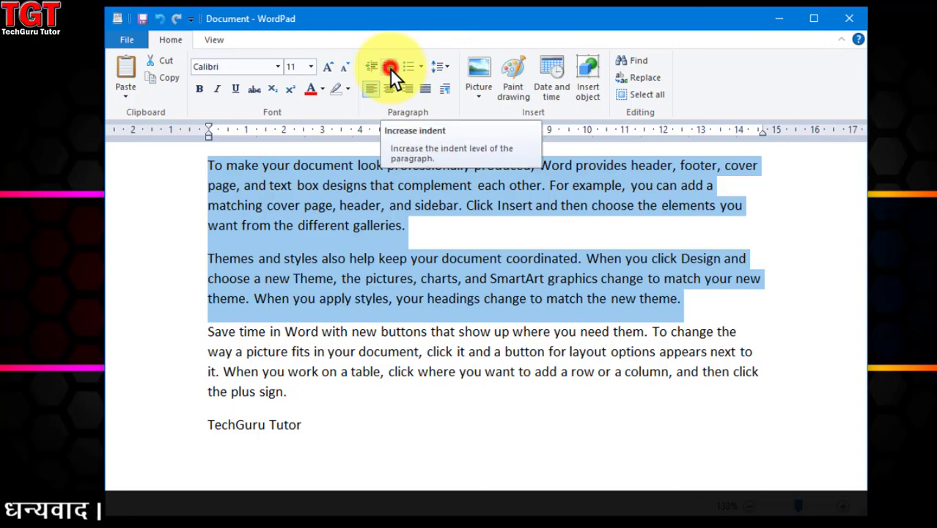
{"action": "left_click", "coordinate": [390, 68]}
{"action": "left_click", "coordinate": [390, 68]}
{"action": "left_click", "coordinate": [389, 69]}
{"action": "left_click", "coordinate": [389, 68]}
{"action": "left_click", "coordinate": [389, 69]}
{"action": "left_click", "coordinate": [389, 68]}
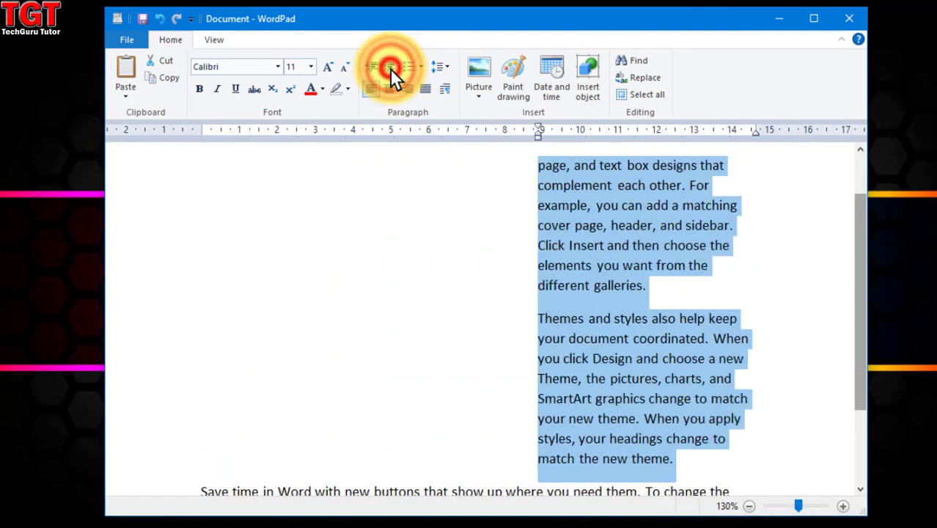
{"action": "left_click", "coordinate": [390, 69]}
{"action": "left_click", "coordinate": [389, 68]}
{"action": "left_click", "coordinate": [389, 68]}
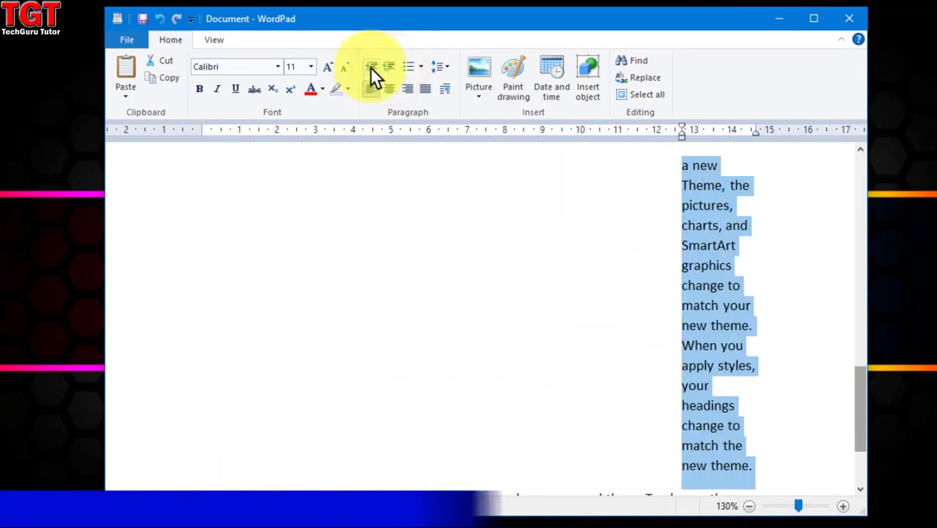
- Decrease the indent of the first two body paragraphs all the way back to the left margin
{"action": "left_click", "coordinate": [371, 67]}
{"action": "left_click", "coordinate": [370, 67]}
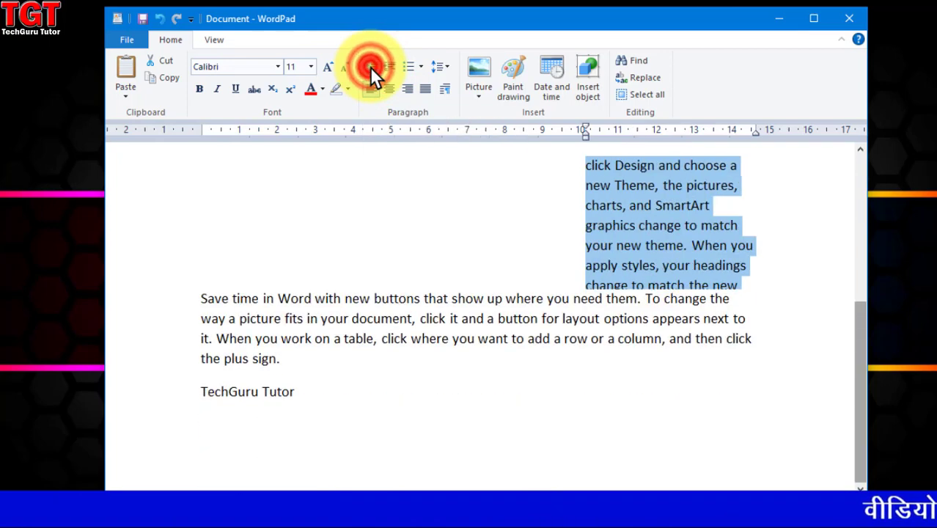
{"action": "left_click", "coordinate": [371, 66]}
{"action": "left_click", "coordinate": [371, 66]}
{"action": "left_click", "coordinate": [370, 67]}
{"action": "left_click", "coordinate": [371, 66]}
{"action": "left_click", "coordinate": [370, 67]}
{"action": "left_click", "coordinate": [369, 67]}
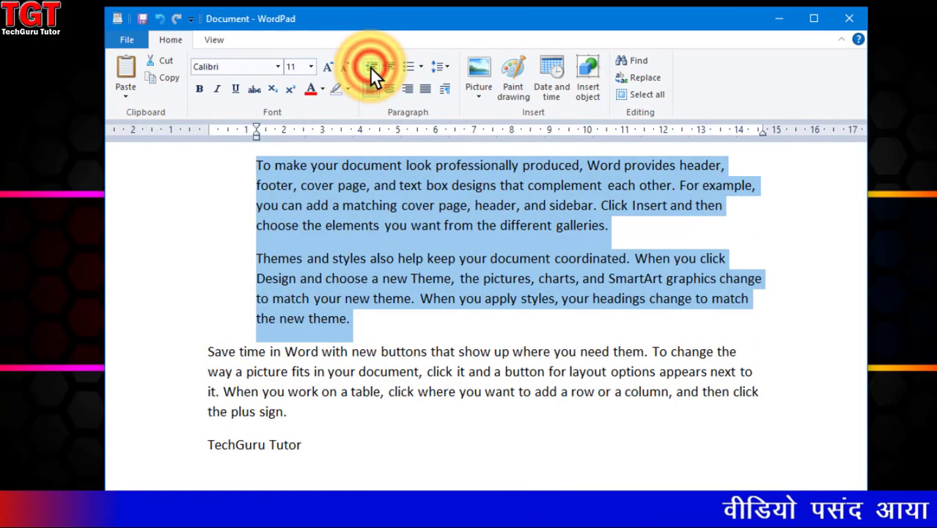
{"action": "left_click", "coordinate": [370, 67]}
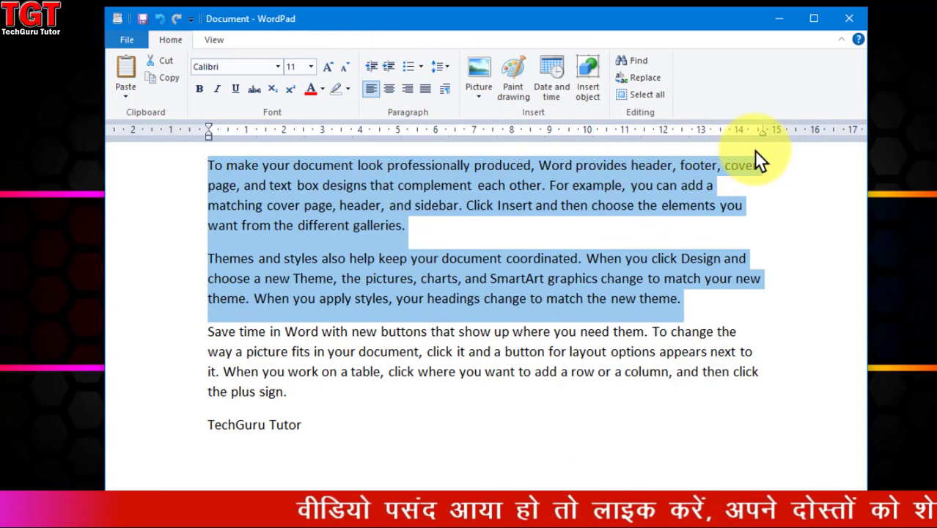
- Set a right indentation of 5 cm for the first two body paragraphs in the Paragraph settings
{"action": "right_click", "coordinate": [364, 188]}
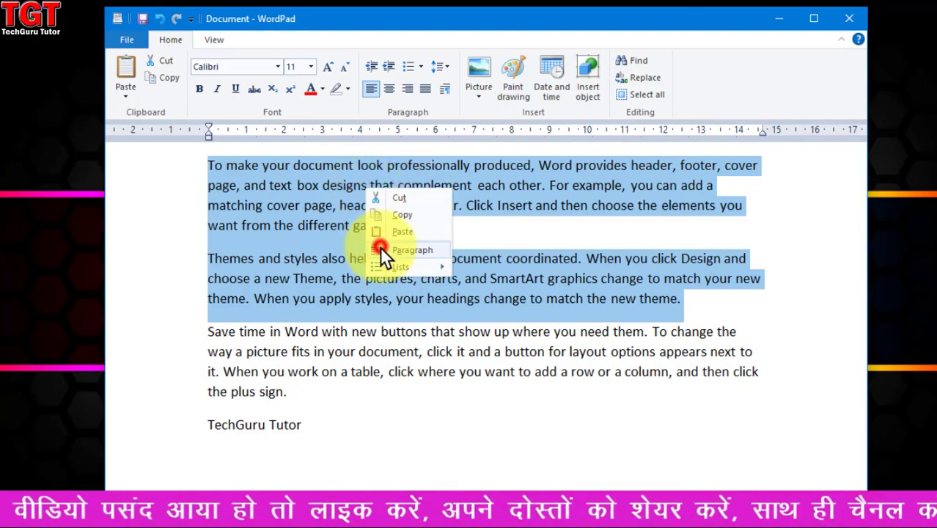
{"action": "left_click", "coordinate": [381, 248]}
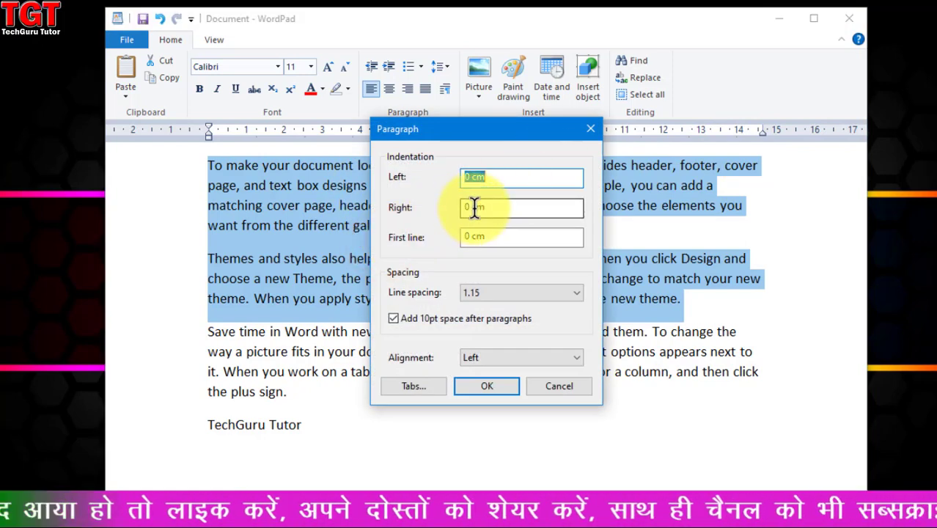
{"action": "left_click_drag", "start_coordinate": [524, 136], "coordinate": [434, 159]}
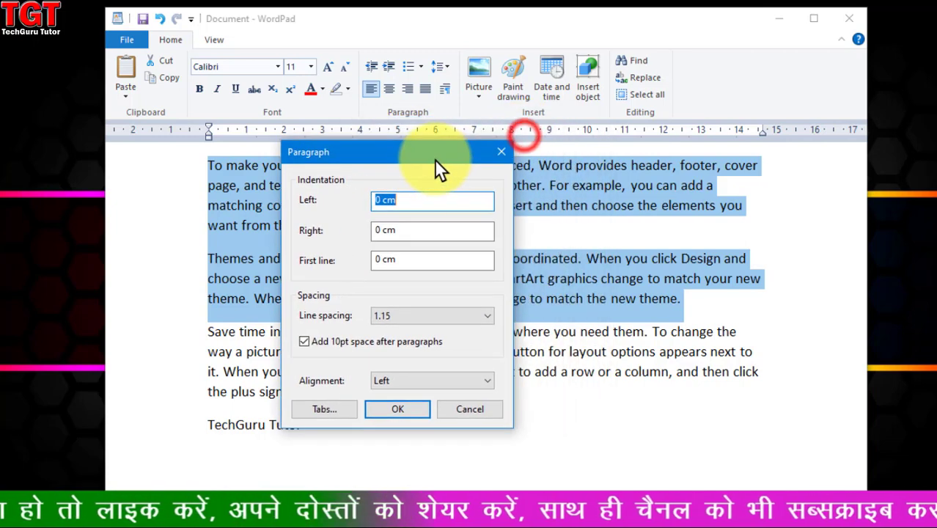
{"action": "left_click", "coordinate": [434, 233]}
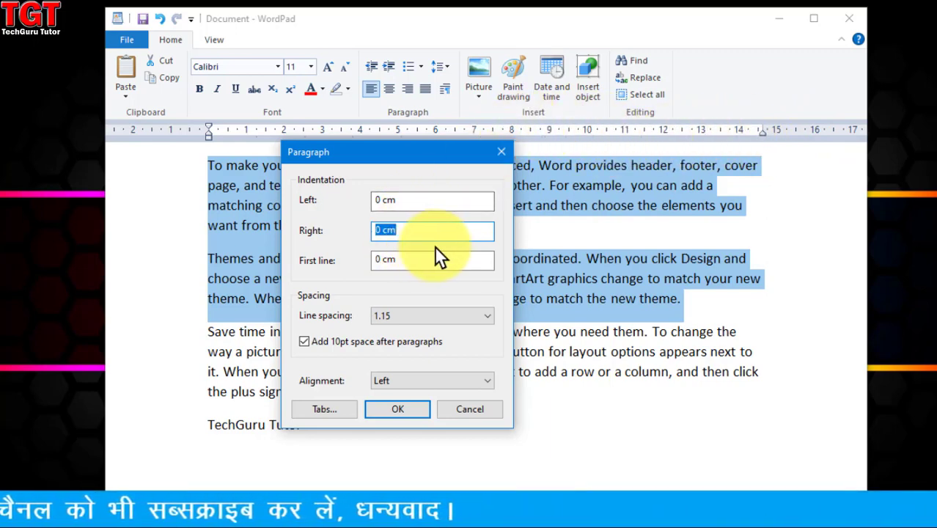
{"action": "type", "text": "5"}
{"action": "left_click", "coordinate": [403, 411]}
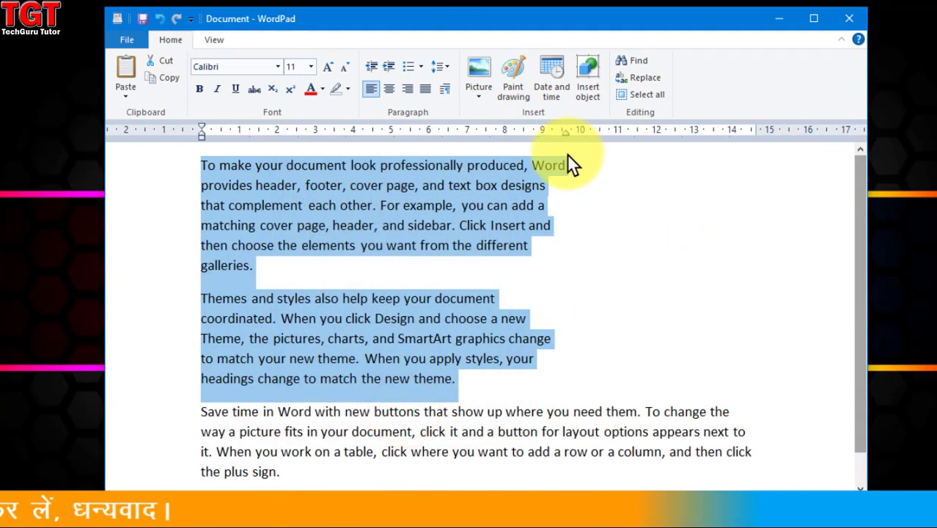
- Reset the right indentation of the first two body paragraphs to 0 cm
{"action": "left_click", "coordinate": [447, 88]}
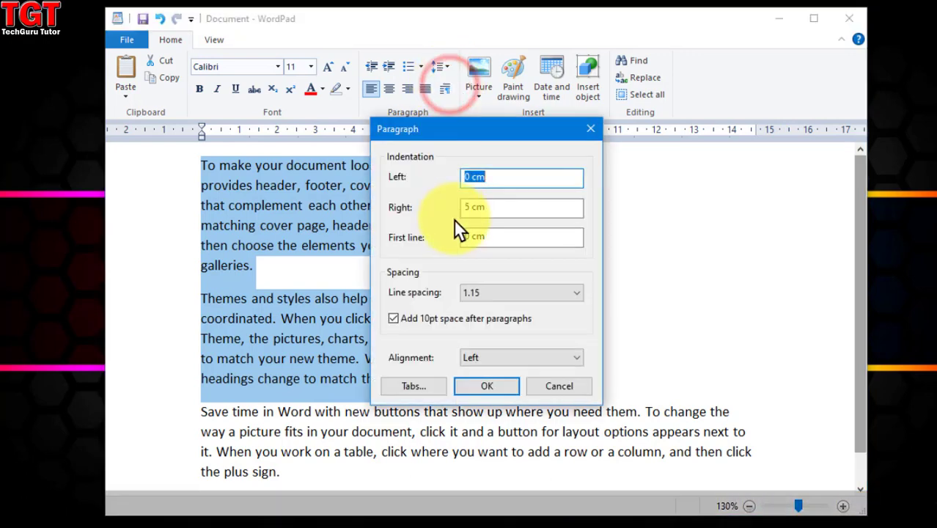
{"action": "left_click_drag", "start_coordinate": [501, 209], "coordinate": [415, 209]}
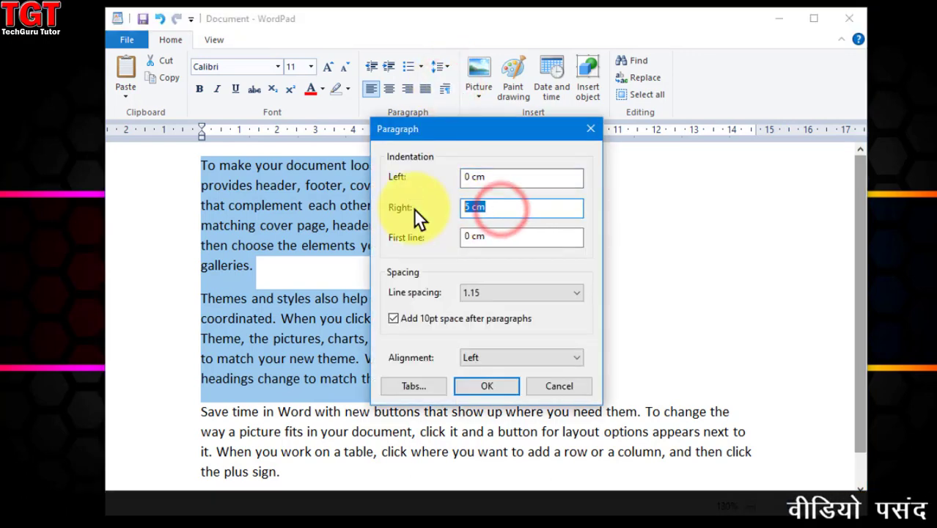
{"action": "type", "text": "0"}
{"action": "left_click", "coordinate": [498, 385]}
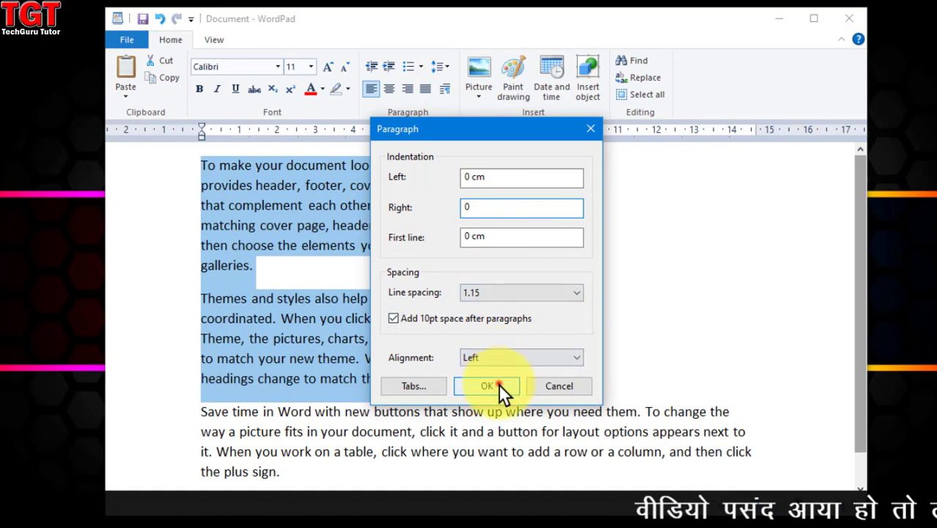
- Set a first-line indentation of 3 cm for the first two body paragraphs in the Paragraph settings
{"action": "left_click", "coordinate": [445, 89]}
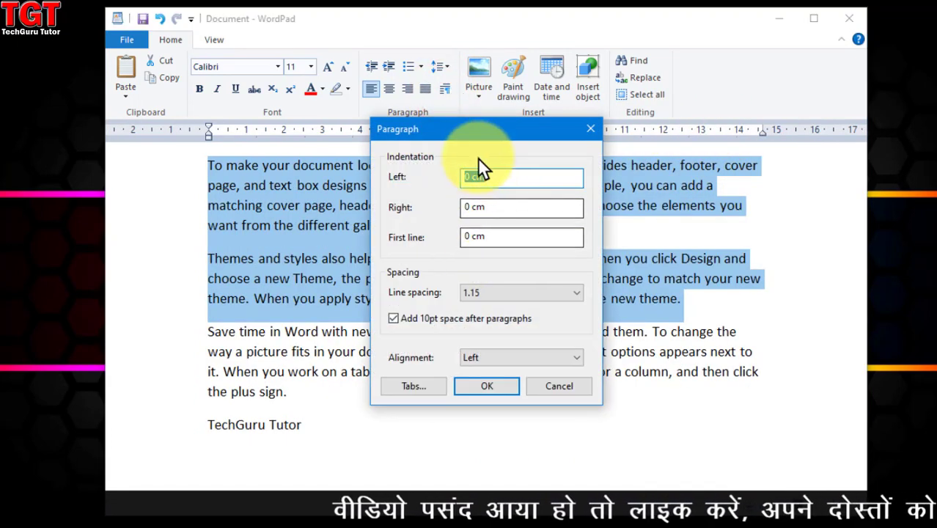
{"action": "left_click_drag", "start_coordinate": [476, 132], "coordinate": [488, 219]}
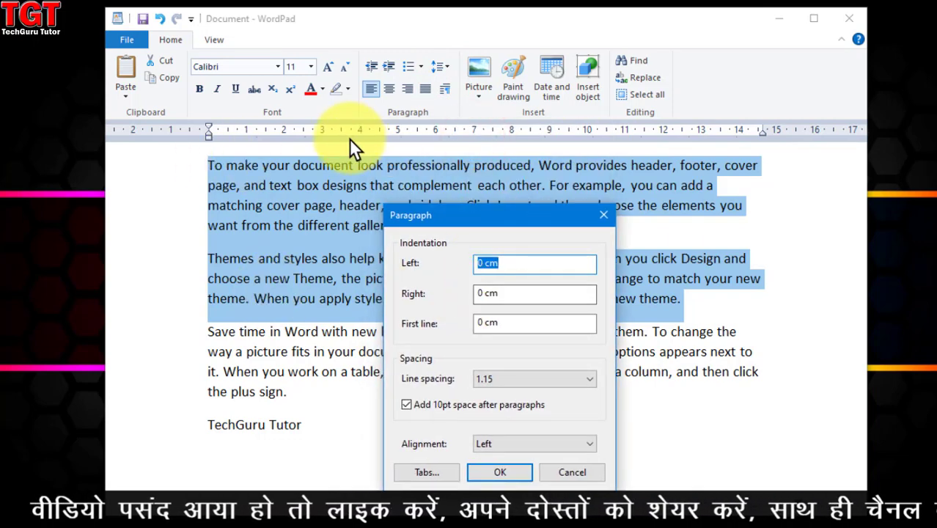
{"action": "left_click_drag", "start_coordinate": [533, 320], "coordinate": [405, 320]}
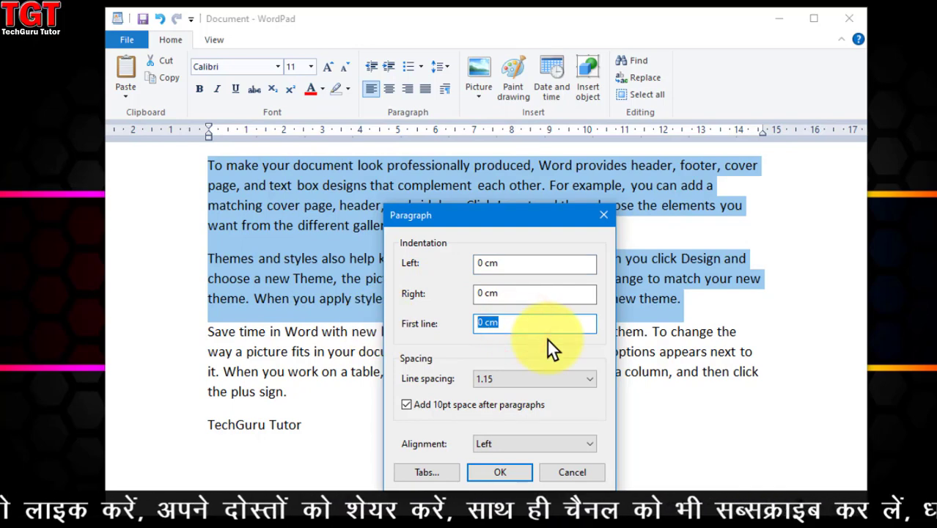
{"action": "type", "text": "3"}
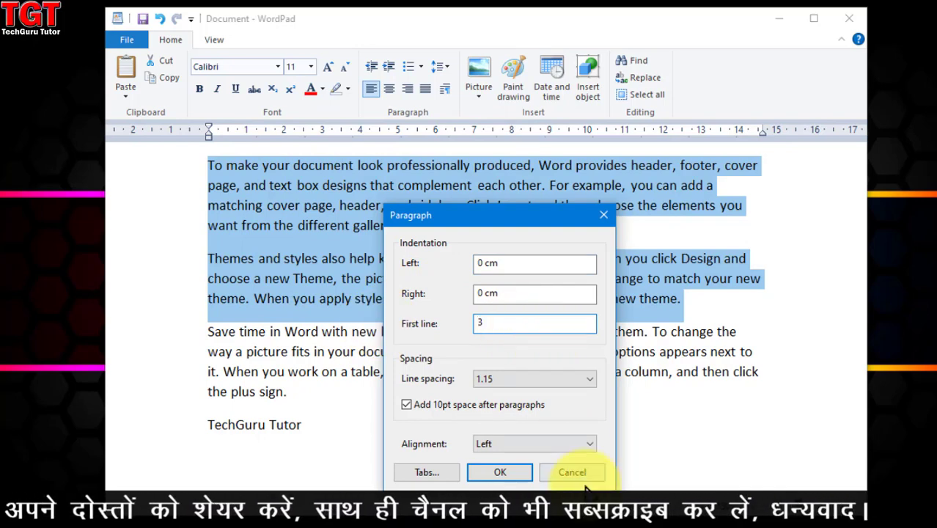
{"action": "left_click", "coordinate": [522, 475]}
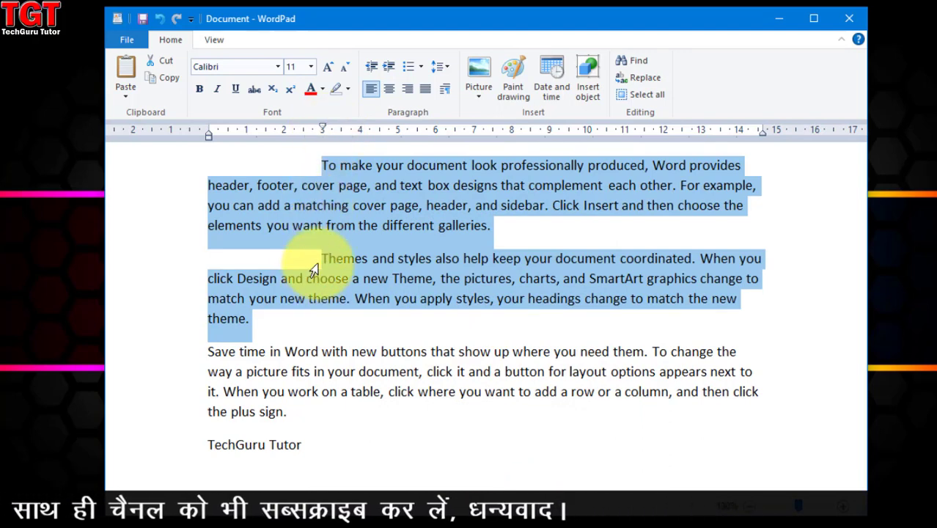
- Reselect the first two body paragraphs and reset their first-line indentation to 0 cm in the Paragraph settings
{"action": "left_click", "coordinate": [342, 182]}
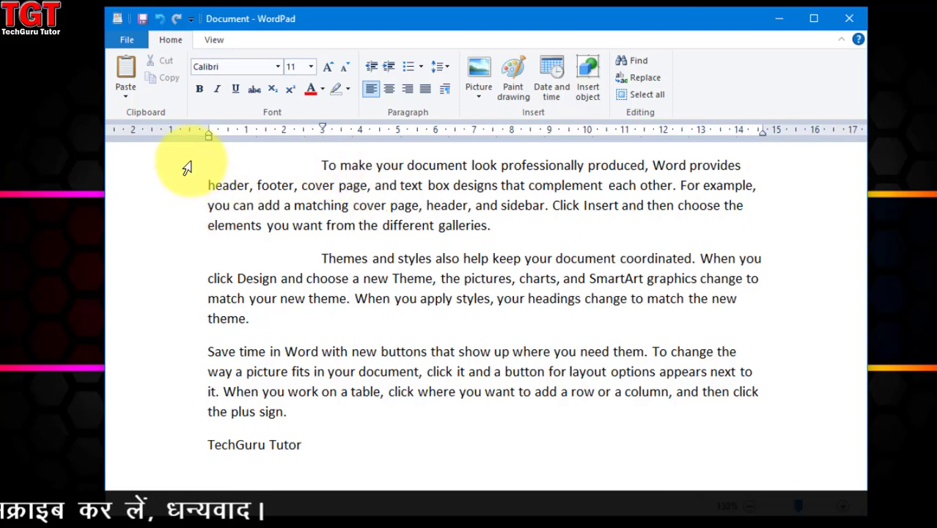
{"action": "left_click_drag", "start_coordinate": [189, 164], "coordinate": [177, 328]}
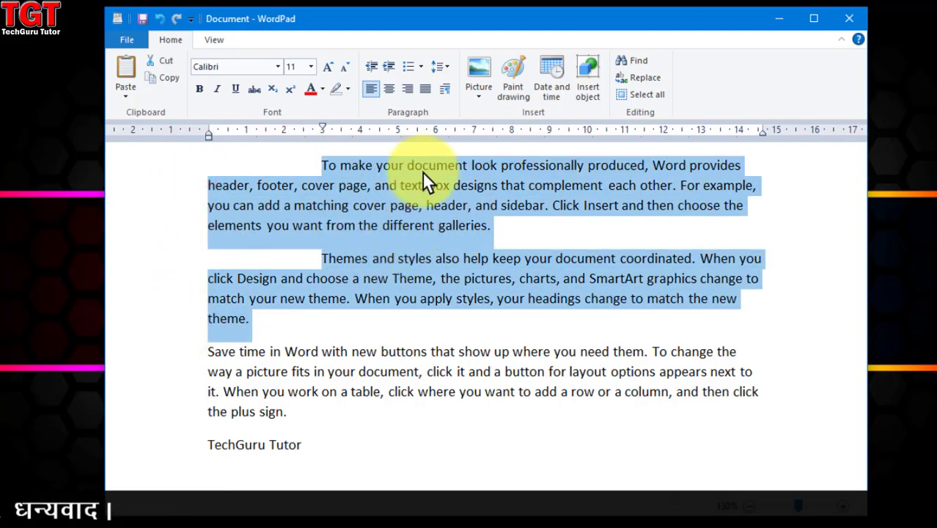
{"action": "left_click", "coordinate": [447, 90]}
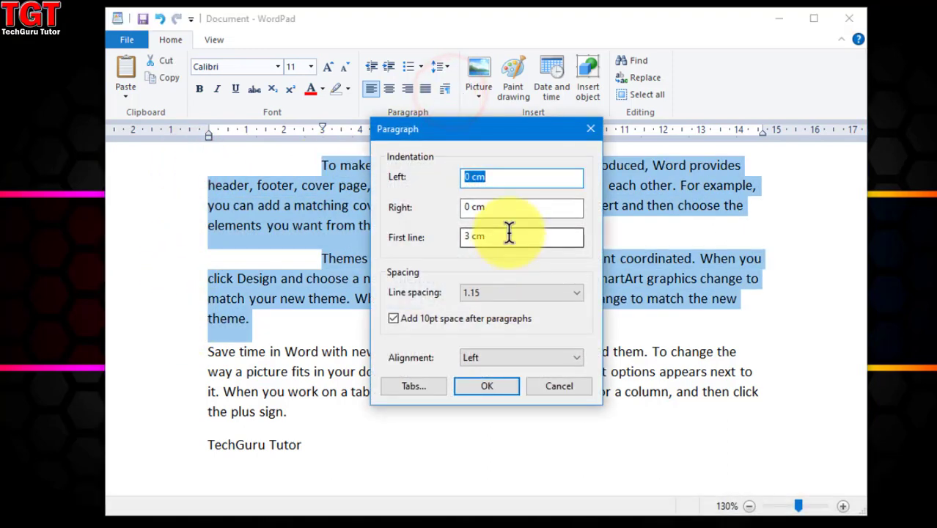
{"action": "left_click_drag", "start_coordinate": [508, 233], "coordinate": [367, 220]}
{"action": "type", "text": "0"}
{"action": "key", "text": "Return"}
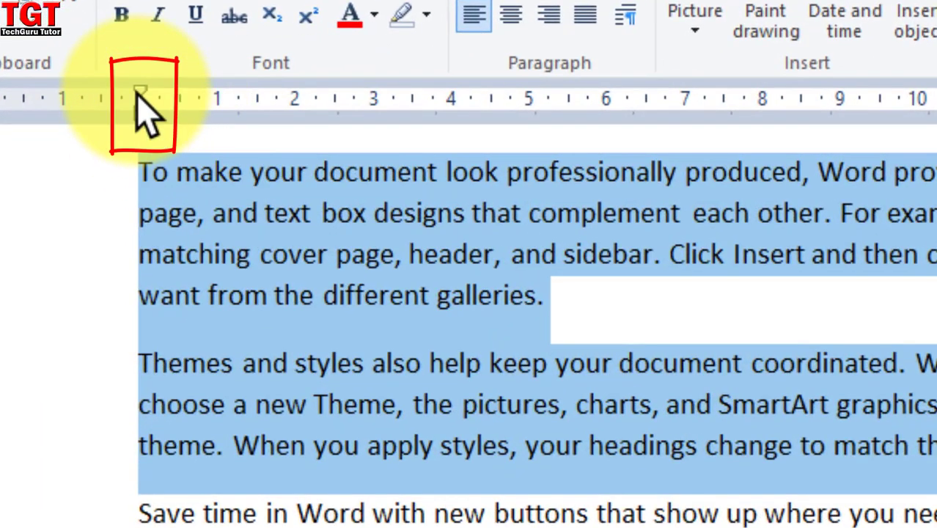
- Using the ruler markers, move the selected paragraphs' first-line indent to about 4 cm and their hanging indent to about 7 cm
{"action": "left_click", "coordinate": [137, 120]}
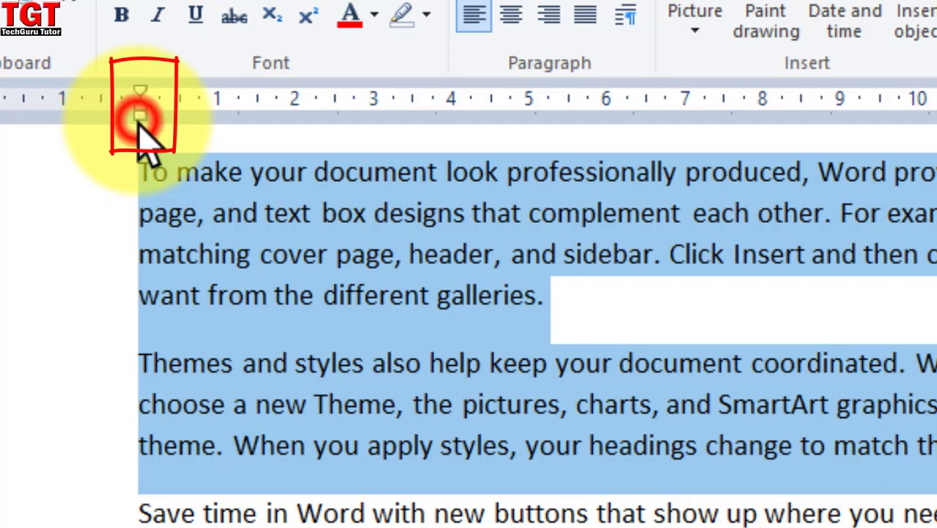
{"action": "mouse_move", "coordinate": [152, 130]}
{"action": "left_mouse_down"}
{"action": "mouse_move", "coordinate": [587, 145]}
{"action": "mouse_move", "coordinate": [577, 119]}
{"action": "mouse_move", "coordinate": [116, 247]}
{"action": "mouse_move", "coordinate": [121, 266]}
{"action": "left_mouse_up"}
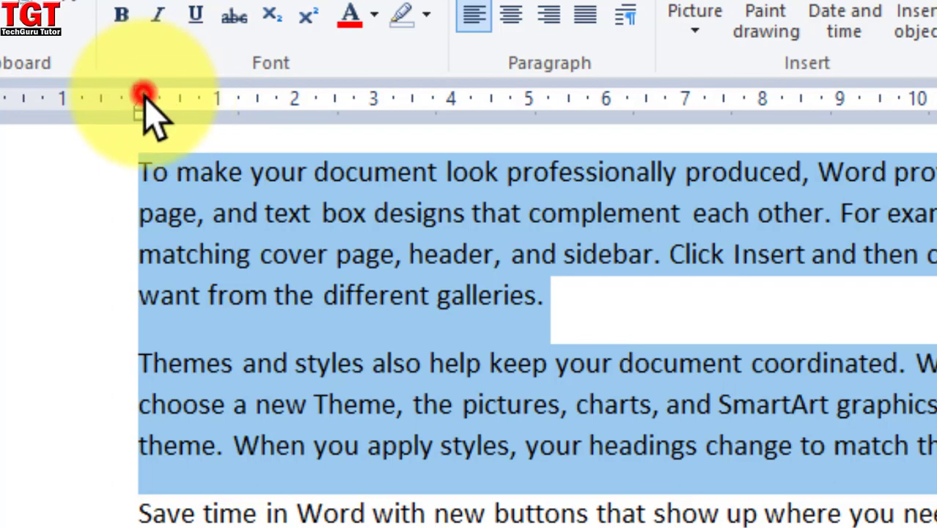
{"action": "mouse_move", "coordinate": [143, 96]}
{"action": "left_mouse_down"}
{"action": "mouse_move", "coordinate": [429, 94]}
{"action": "mouse_move", "coordinate": [534, 106]}
{"action": "mouse_move", "coordinate": [452, 150]}
{"action": "left_mouse_up"}
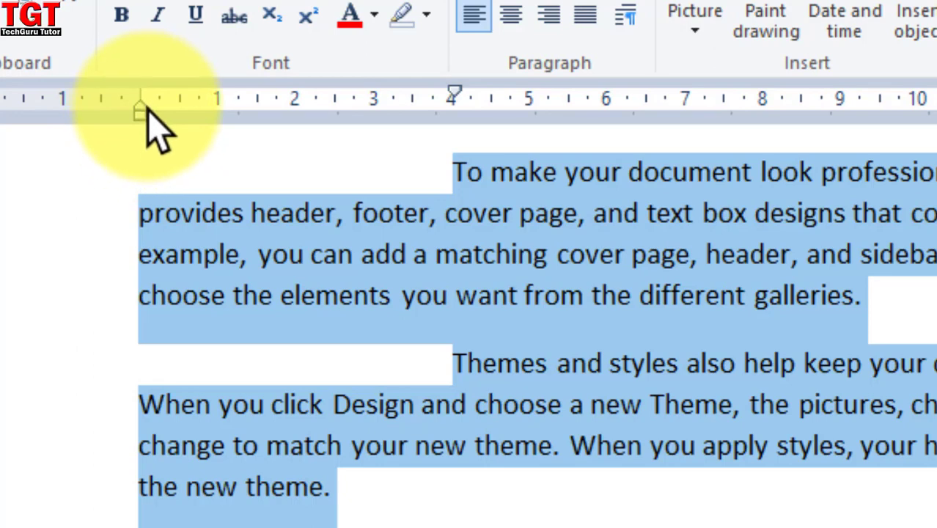
{"action": "left_click_drag", "start_coordinate": [141, 110], "coordinate": [674, 130]}
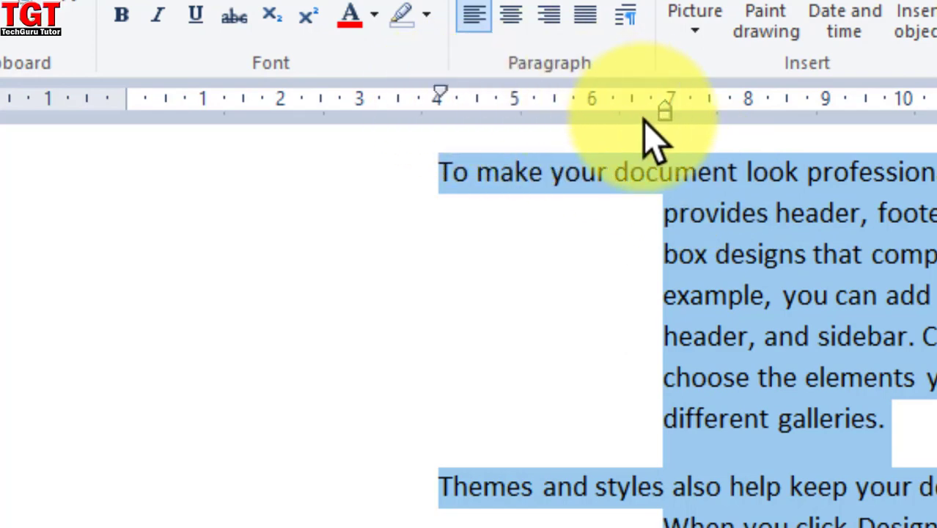
- Shift both ruler indents together until the first line meets the left margin, and return the hanging indent to 0
{"action": "mouse_move", "coordinate": [666, 114]}
{"action": "left_mouse_down"}
{"action": "mouse_move", "coordinate": [621, 142]}
{"action": "mouse_move", "coordinate": [356, 203]}
{"action": "mouse_move", "coordinate": [337, 217]}
{"action": "left_mouse_up"}
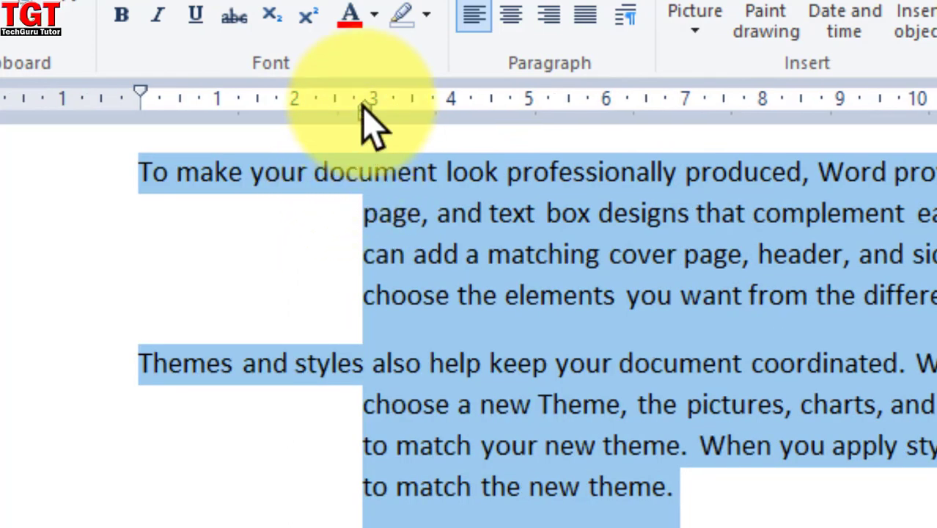
{"action": "mouse_move", "coordinate": [363, 115]}
{"action": "left_mouse_down"}
{"action": "mouse_move", "coordinate": [360, 102]}
{"action": "mouse_move", "coordinate": [126, 171]}
{"action": "mouse_move", "coordinate": [139, 173]}
{"action": "left_mouse_up"}
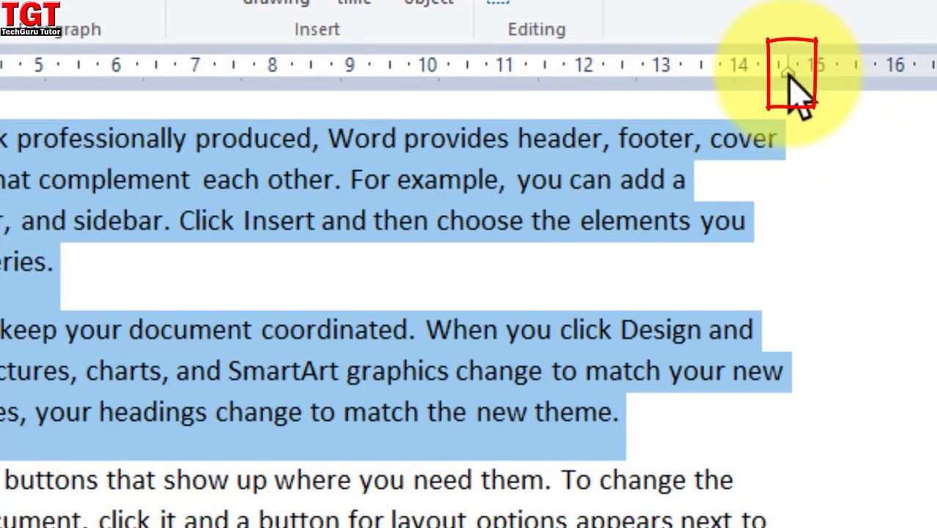
- Move the selected paragraphs' right indent inward to about 8.7 cm on the ruler and return it to the right margin
{"action": "mouse_move", "coordinate": [789, 74]}
{"action": "left_mouse_down"}
{"action": "mouse_move", "coordinate": [493, 205]}
{"action": "mouse_move", "coordinate": [333, 179]}
{"action": "mouse_move", "coordinate": [334, 191]}
{"action": "left_mouse_up"}
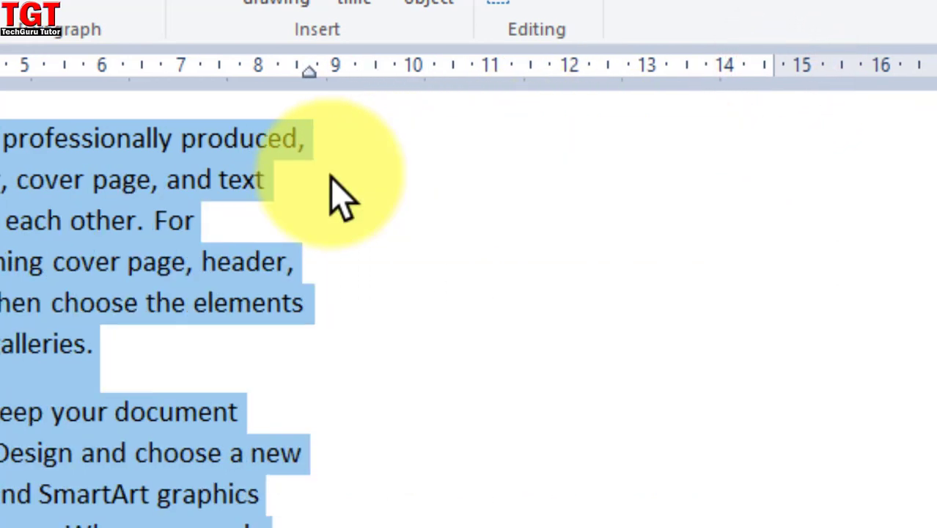
{"action": "left_click_drag", "start_coordinate": [311, 73], "coordinate": [778, 75]}
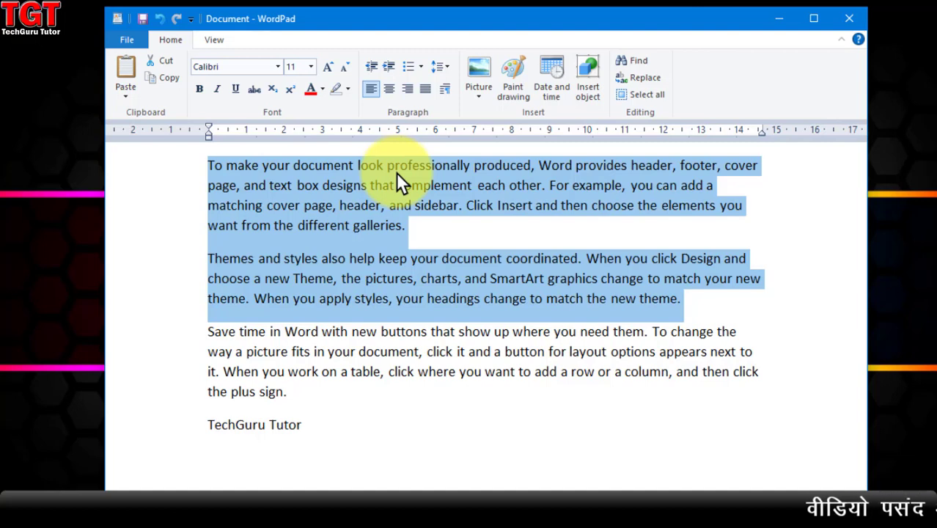
- Set the line spacing of the first two body paragraphs to 1.0 and after that to 2
{"action": "left_click", "coordinate": [443, 71]}
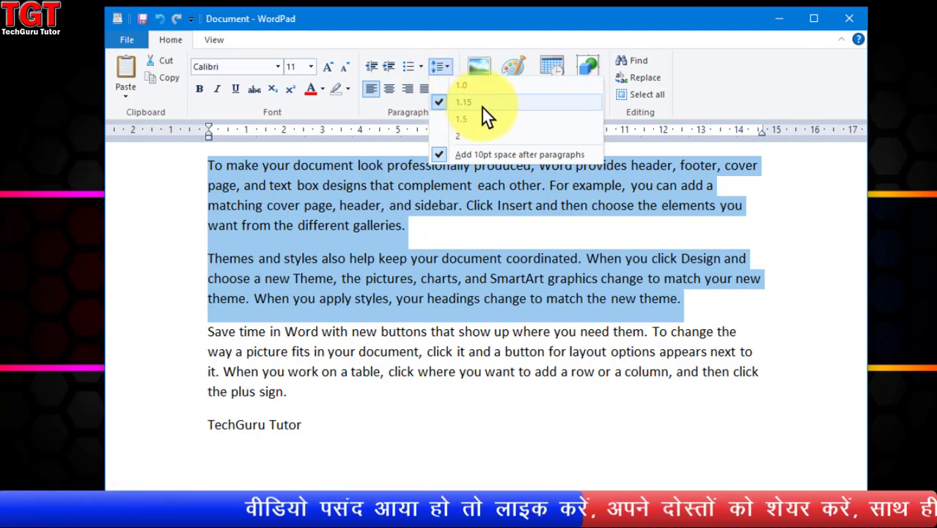
{"action": "left_click", "coordinate": [477, 86]}
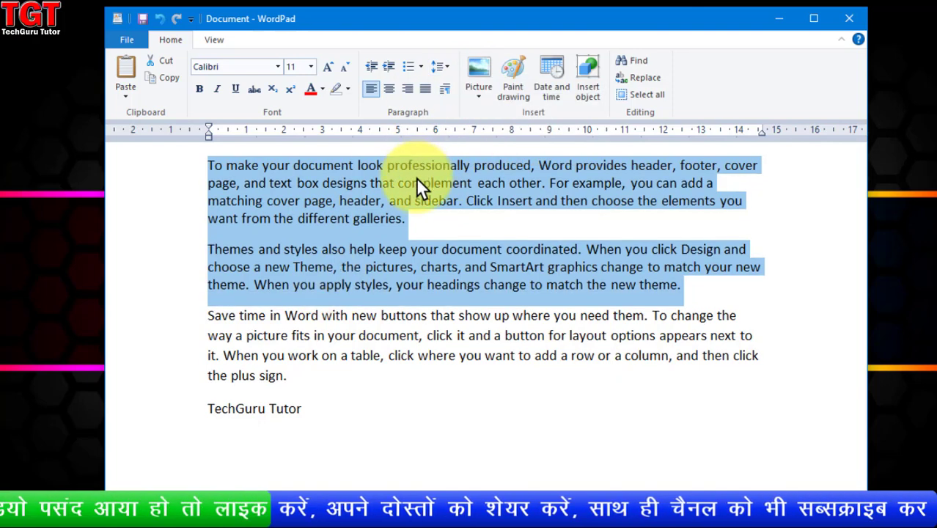
{"action": "left_click", "coordinate": [441, 67]}
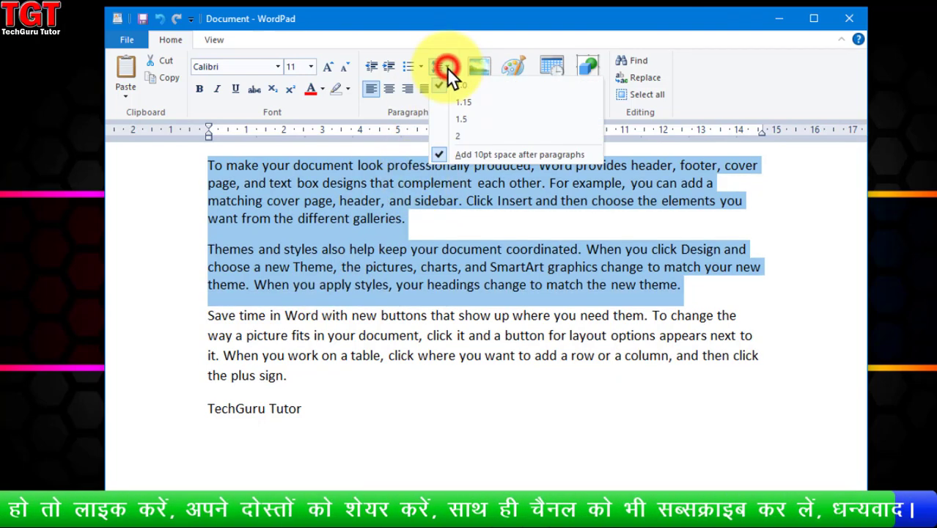
{"action": "left_click", "coordinate": [469, 137]}
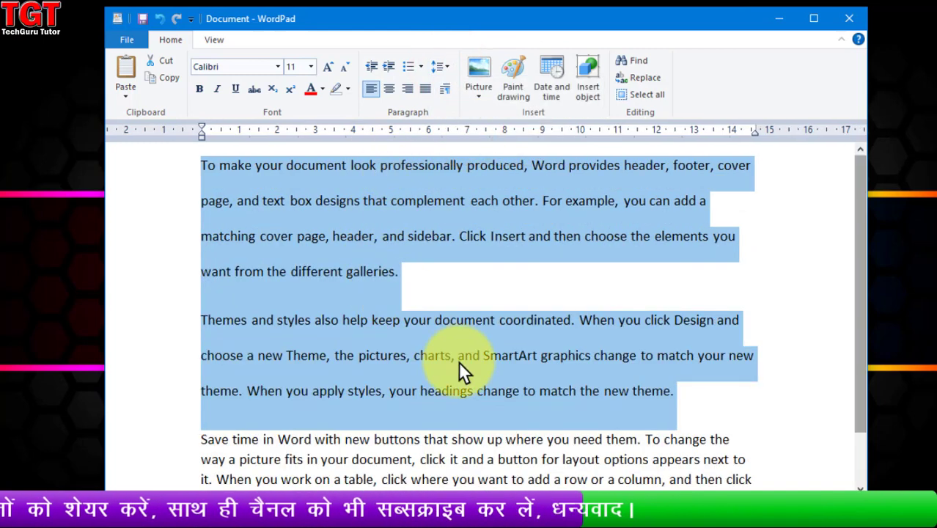
{"action": "scroll", "coordinate": [462, 398], "scroll_direction": "down", "scroll_amount": 1}
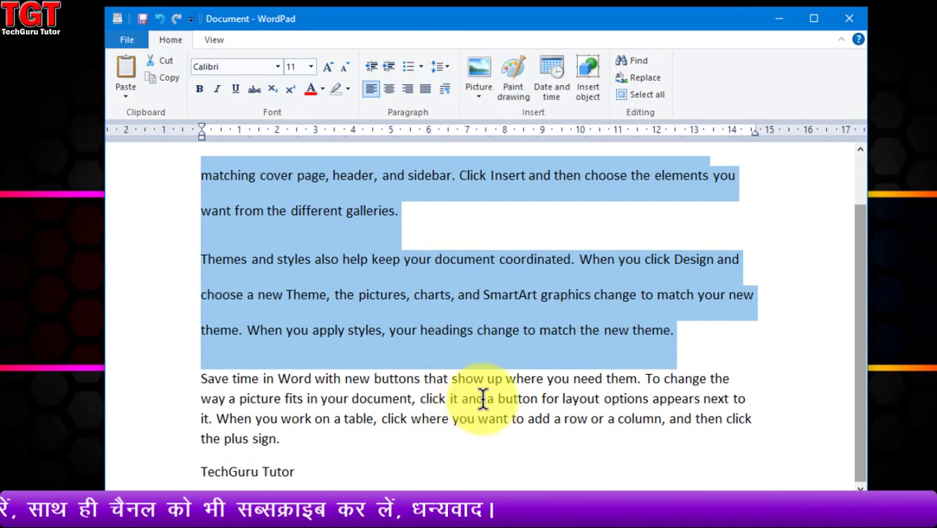
{"action": "scroll", "coordinate": [472, 264], "scroll_direction": "up", "scroll_amount": 1}
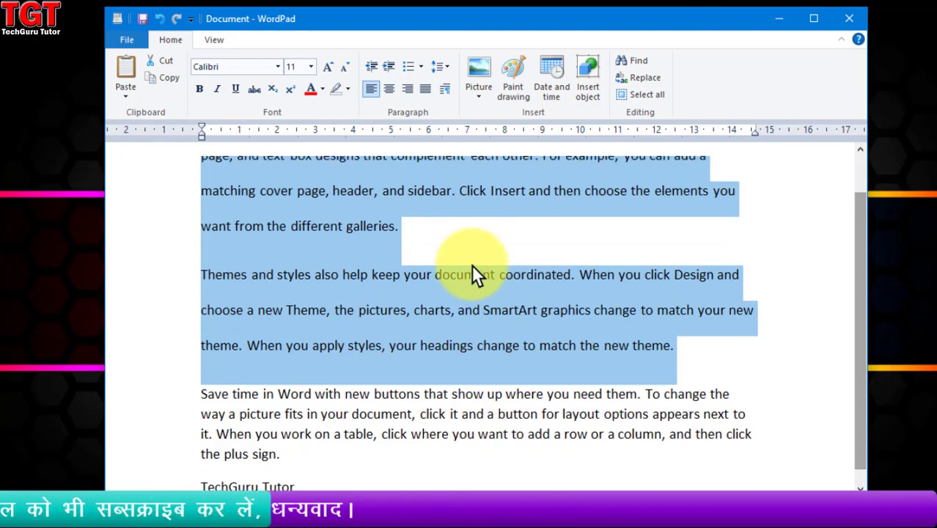
{"action": "scroll", "coordinate": [462, 212], "scroll_direction": "up", "scroll_amount": 1}
- Set the line spacing of the first two body paragraphs back to 1.15
{"action": "left_click", "coordinate": [441, 65]}
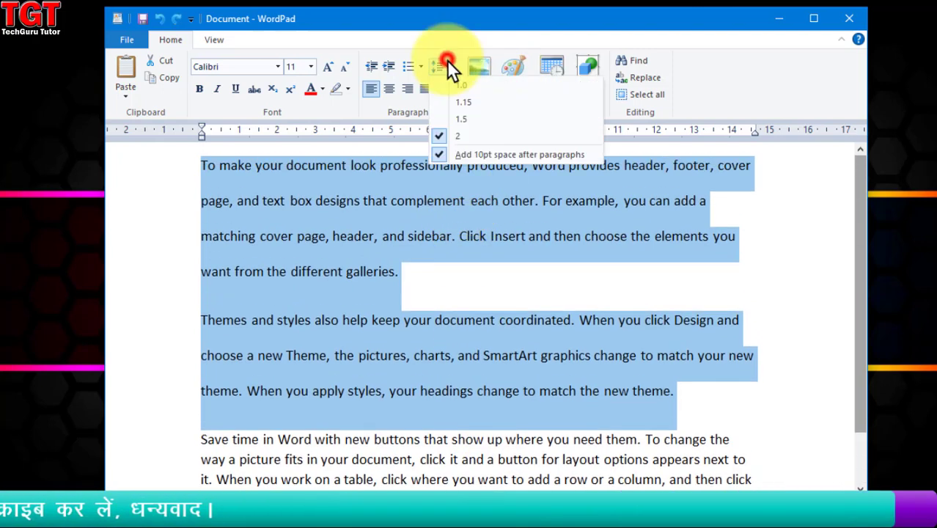
{"action": "left_click", "coordinate": [452, 102]}
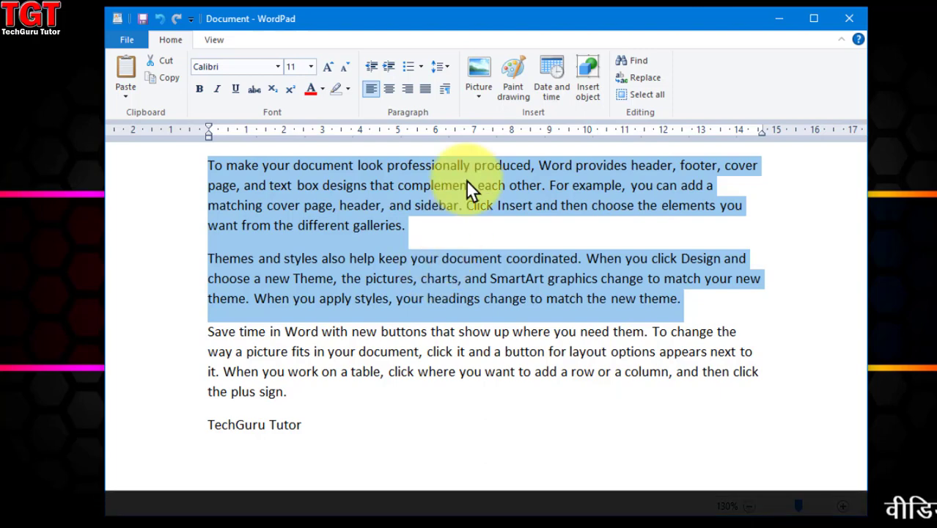
- Turn off the 10pt space after paragraphs for the first two body paragraphs and turn it on again
{"action": "left_click", "coordinate": [441, 65]}
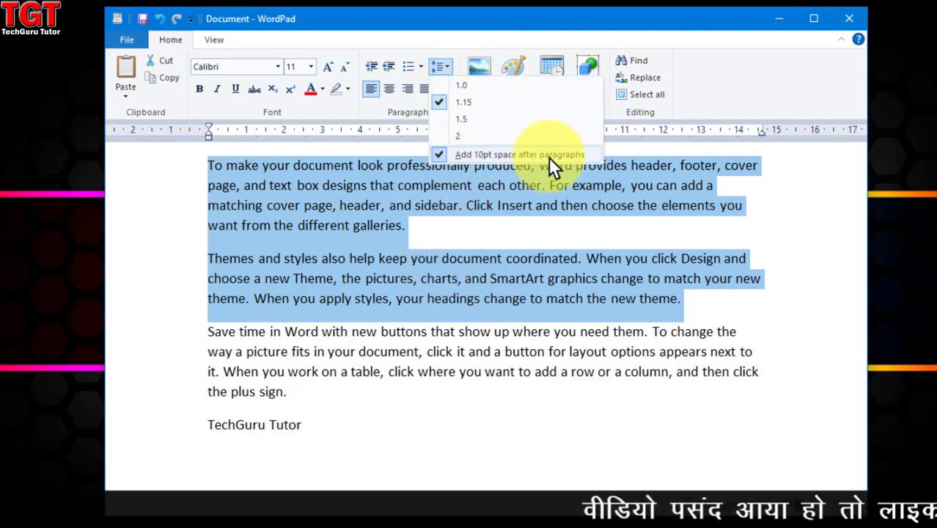
{"action": "left_click", "coordinate": [498, 159]}
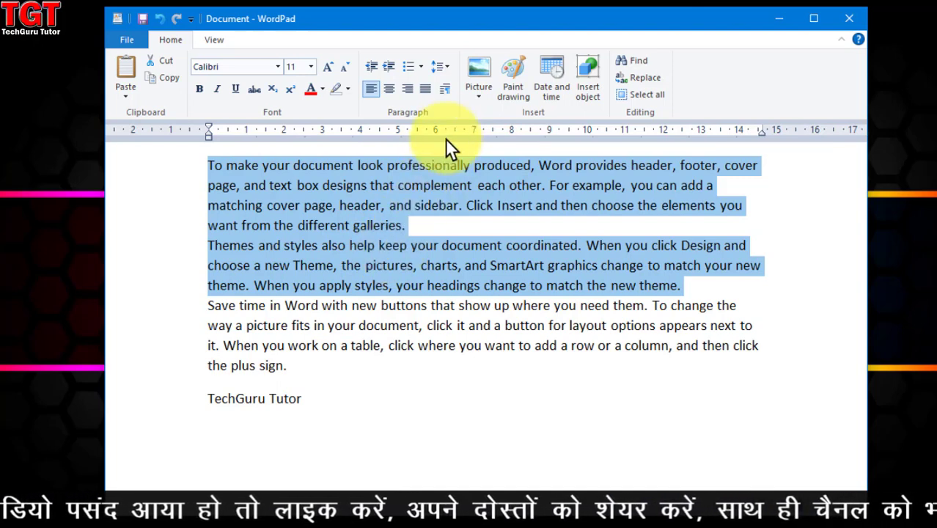
{"action": "left_click", "coordinate": [443, 68]}
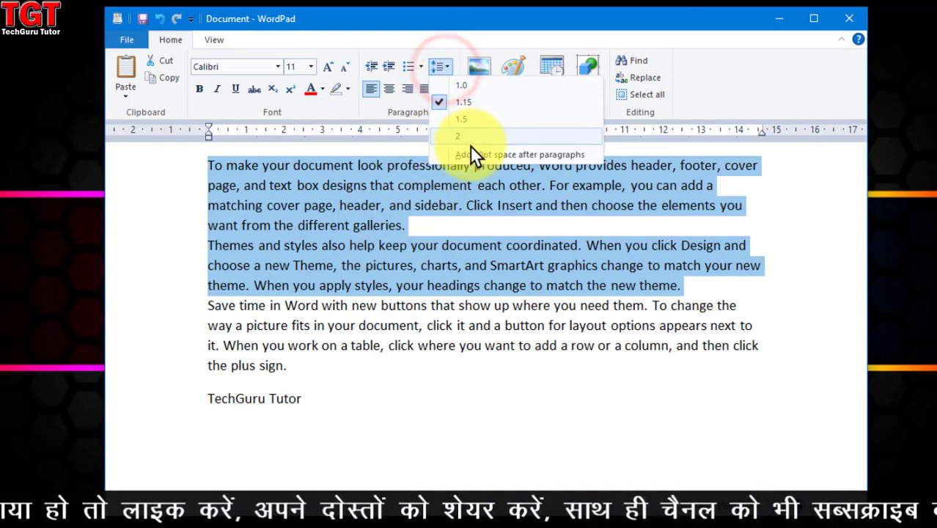
{"action": "left_click", "coordinate": [521, 156]}
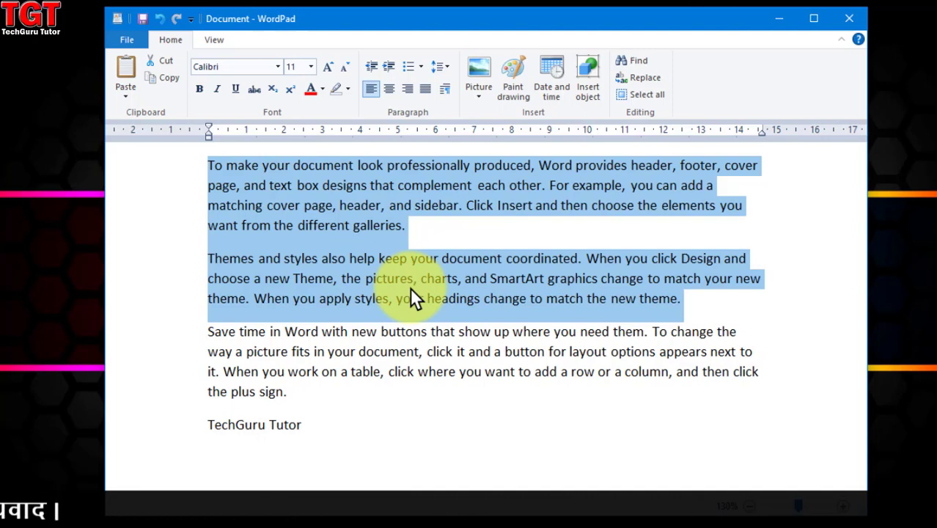
- Select all the document text and format it as a bulleted list, changing it to a 1, 2, 3 numbered list
{"action": "left_click", "coordinate": [171, 163]}
{"action": "left_click_drag", "start_coordinate": [163, 202], "coordinate": [146, 446]}
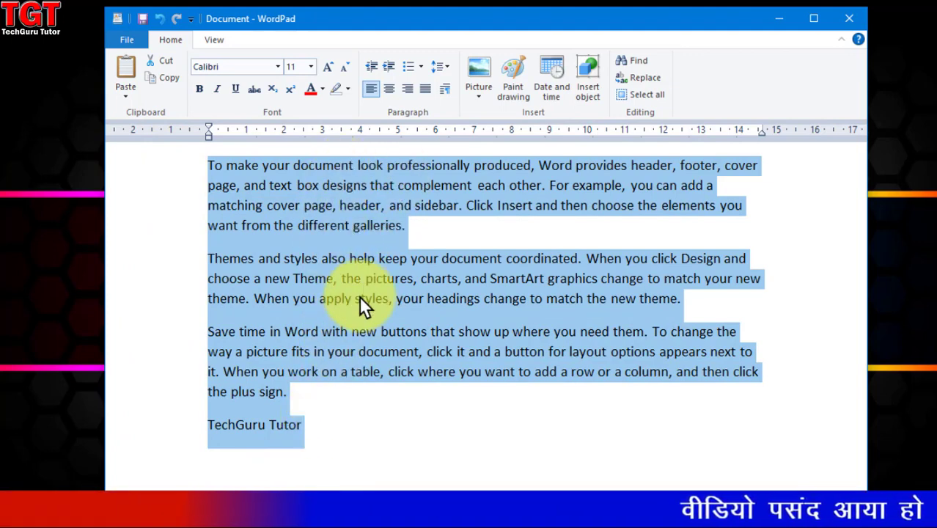
{"action": "left_click", "coordinate": [419, 68]}
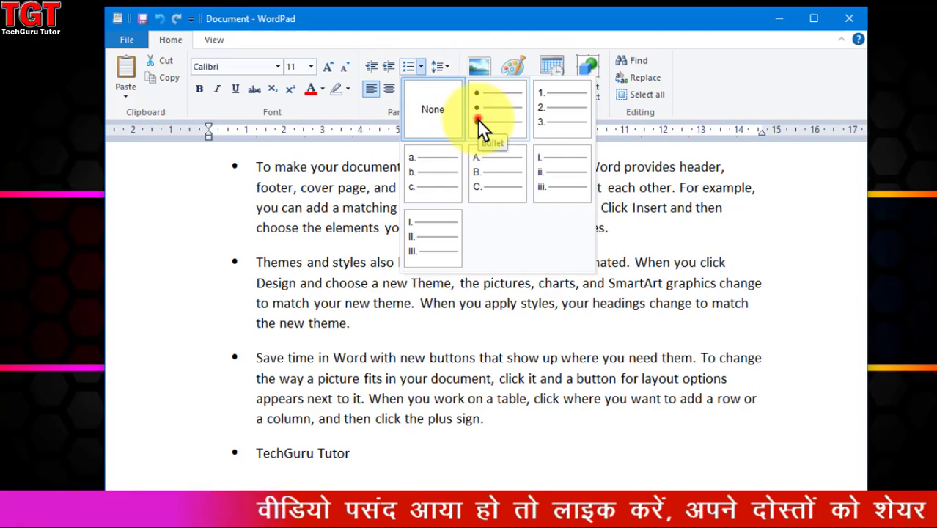
{"action": "left_click", "coordinate": [477, 120]}
{"action": "left_click", "coordinate": [422, 68]}
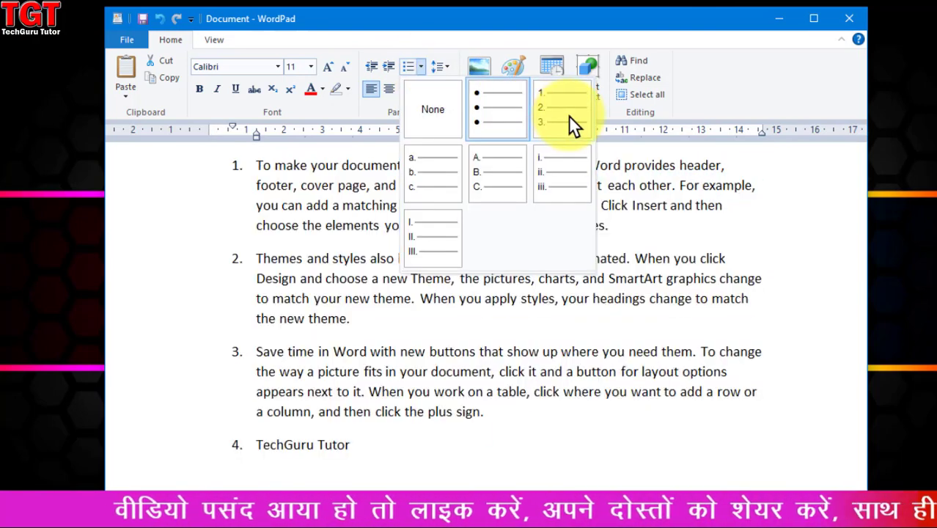
{"action": "left_click", "coordinate": [568, 115]}
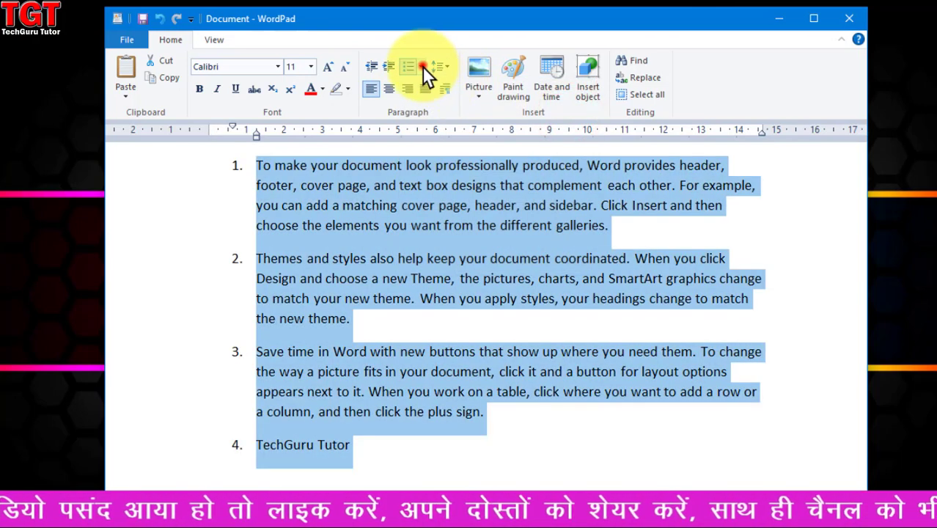
- Change the list numbering of the selected text to uppercase letters (A, B, C) and to lowercase letters (a, b, c)
{"action": "left_click", "coordinate": [422, 66]}
{"action": "left_click", "coordinate": [498, 183]}
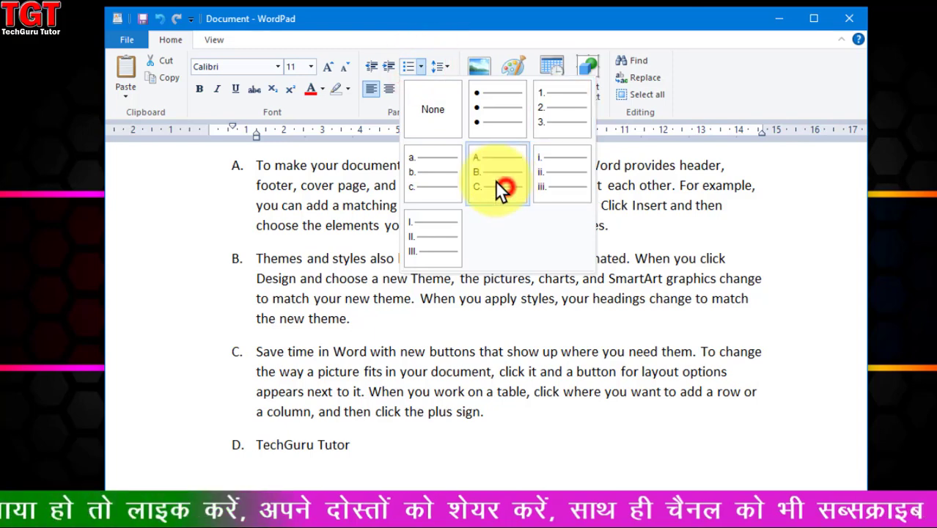
{"action": "left_click", "coordinate": [444, 192]}
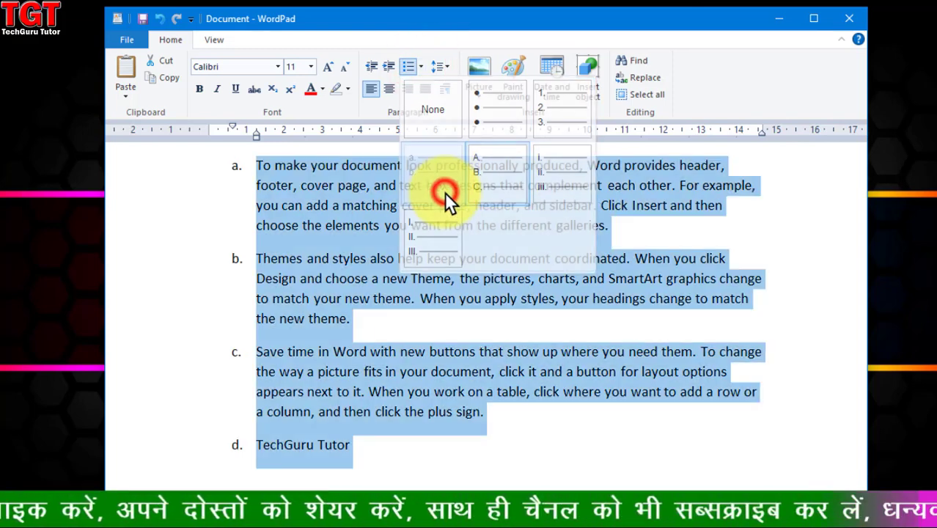
- Change the list numbering of the selected text to uppercase Roman numerals (I, II, III), and remove the list formatting
{"action": "left_click", "coordinate": [420, 66]}
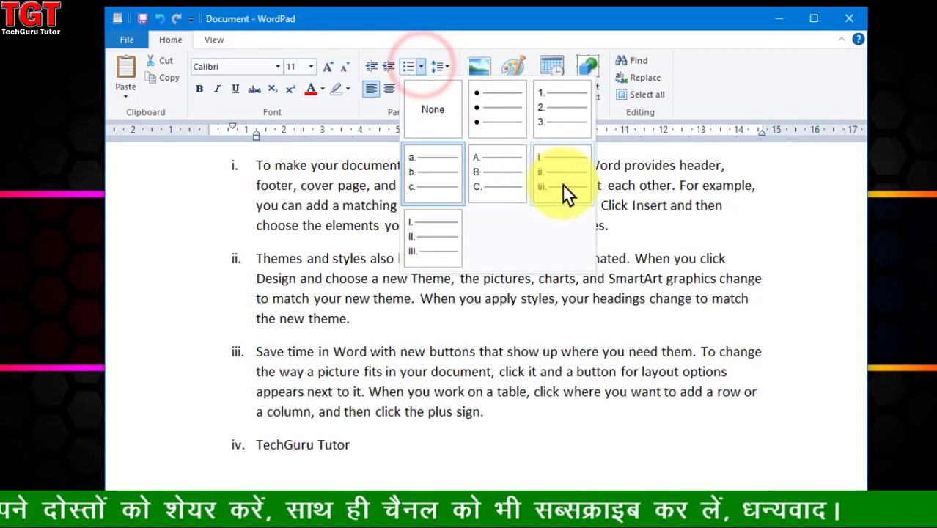
{"action": "left_click", "coordinate": [448, 243]}
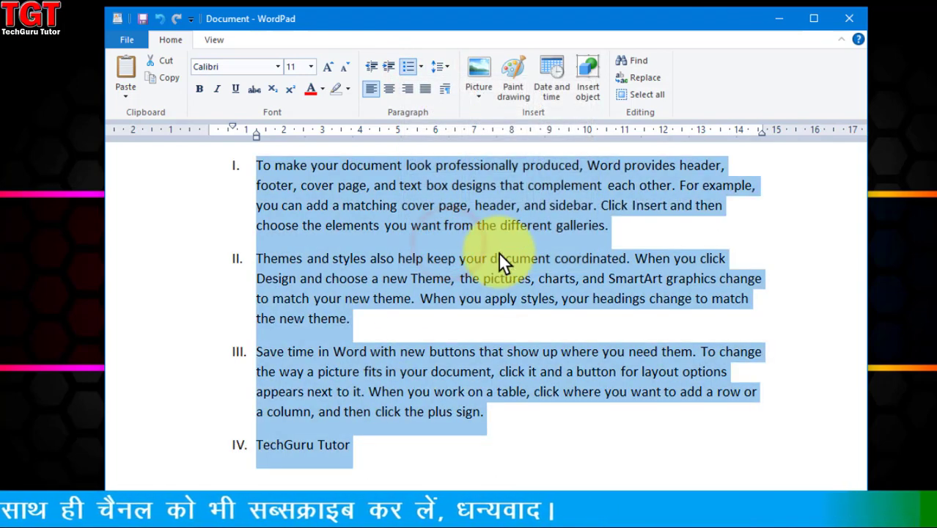
{"action": "left_click", "coordinate": [419, 66]}
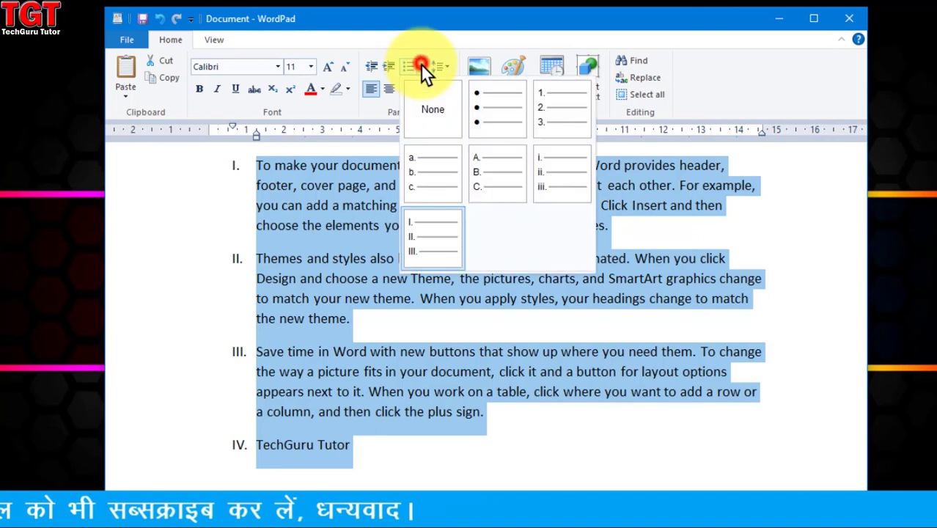
{"action": "left_click", "coordinate": [444, 110]}
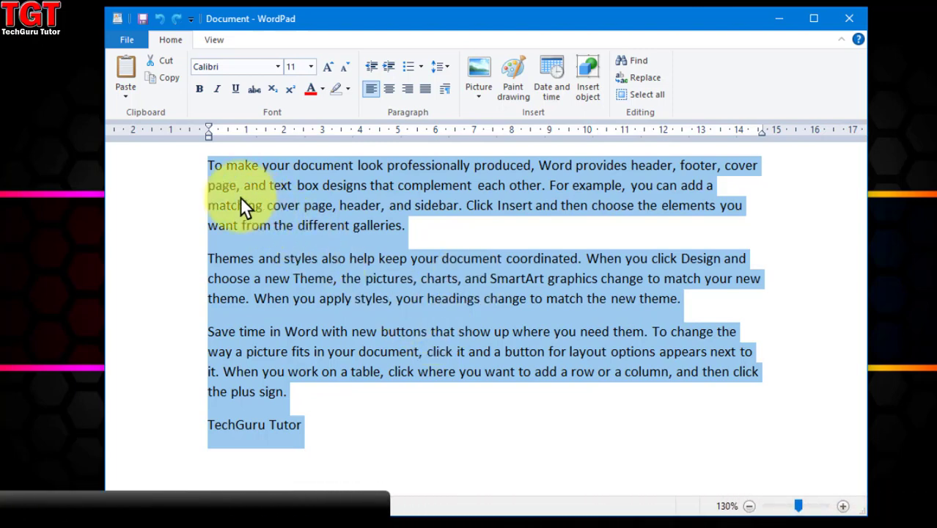
- Delete the three body paragraphs above the TechGuru Tutor line and separate the words Tech, Guru and Tutor with tabs
{"action": "left_click_drag", "start_coordinate": [196, 170], "coordinate": [189, 387]}
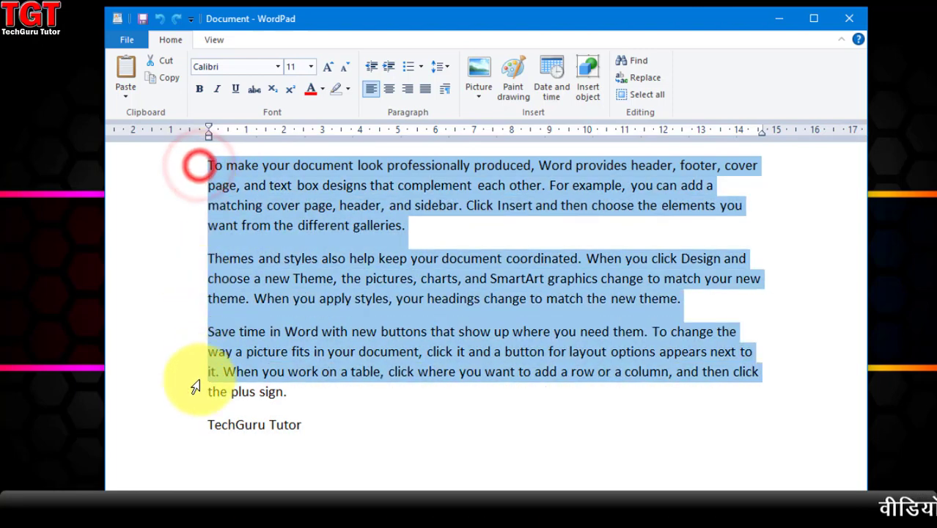
{"action": "key", "text": "Delete"}
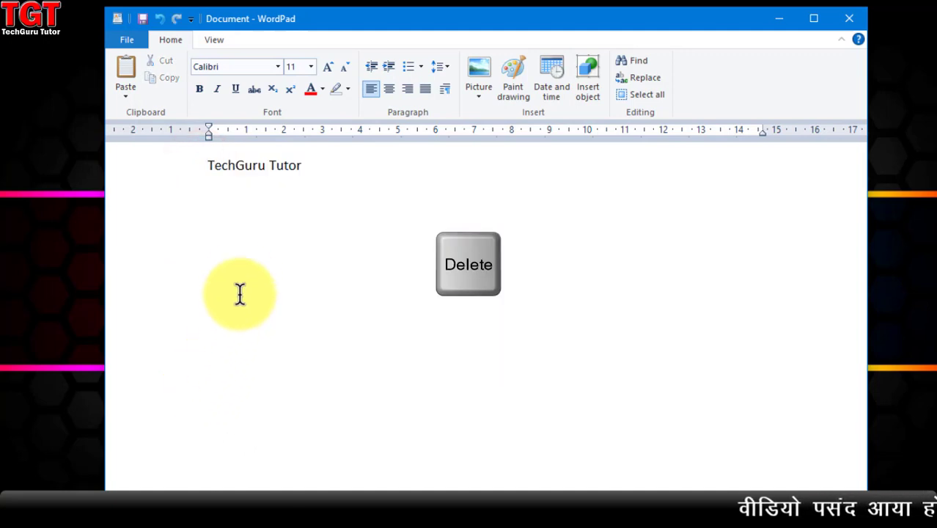
{"action": "left_click", "coordinate": [235, 167]}
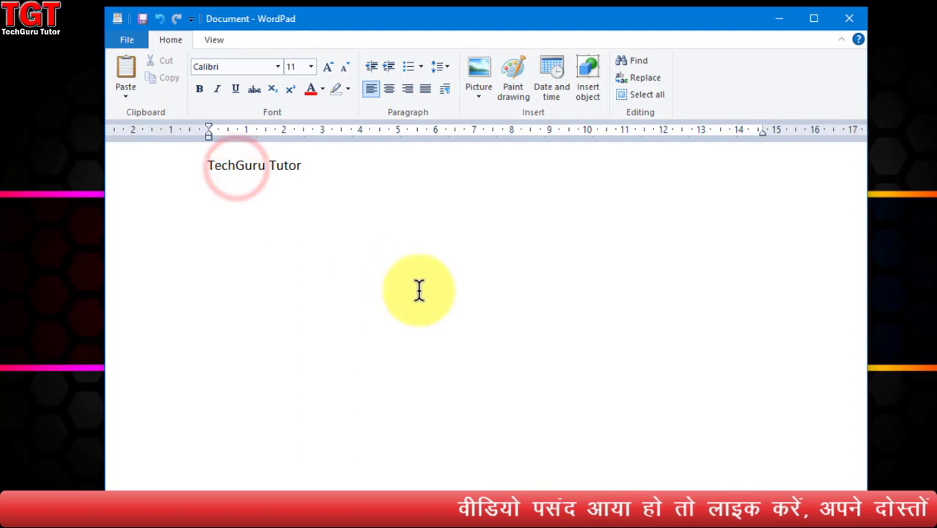
{"action": "key", "text": "Tab"}
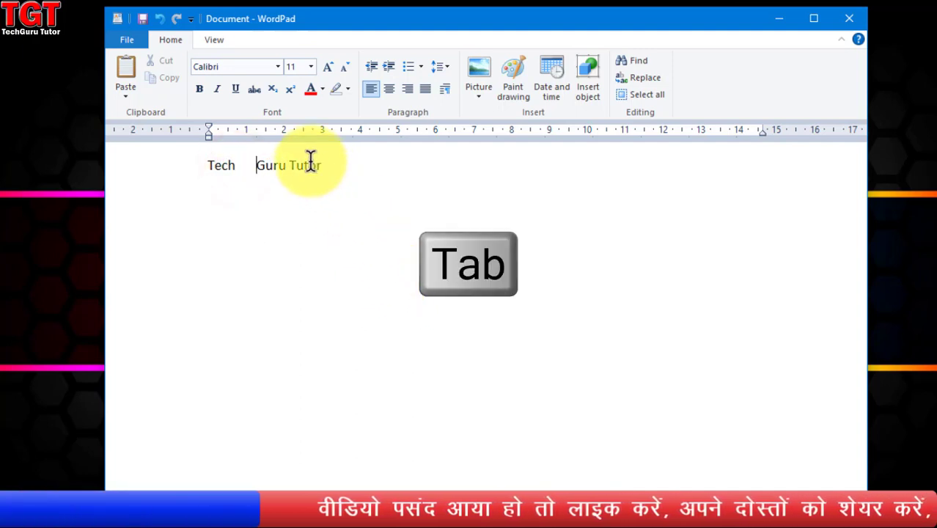
{"action": "left_click", "coordinate": [283, 165]}
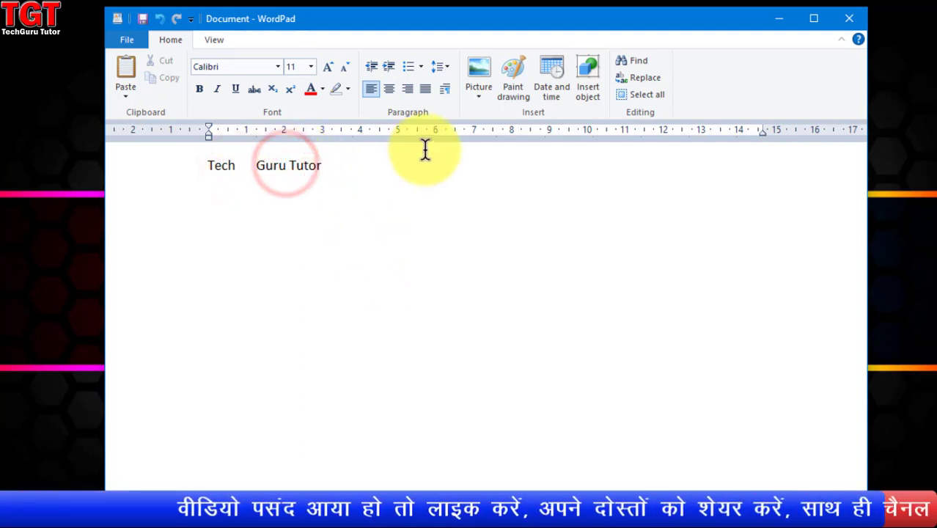
{"action": "key", "text": "Tab"}
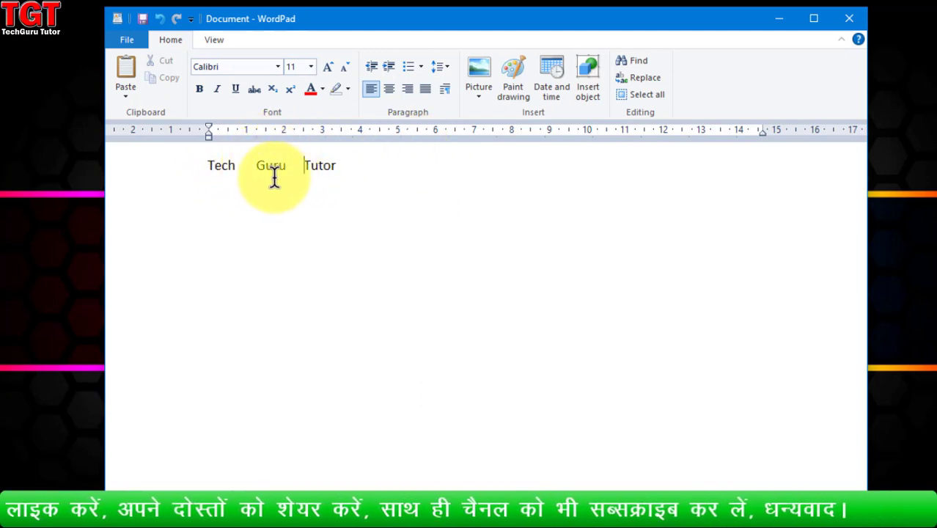
{"action": "left_click", "coordinate": [192, 173]}
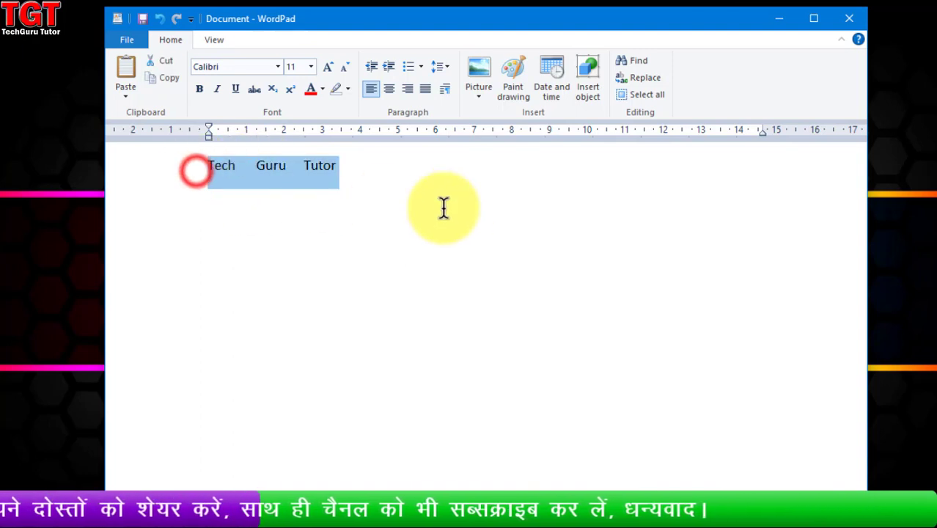
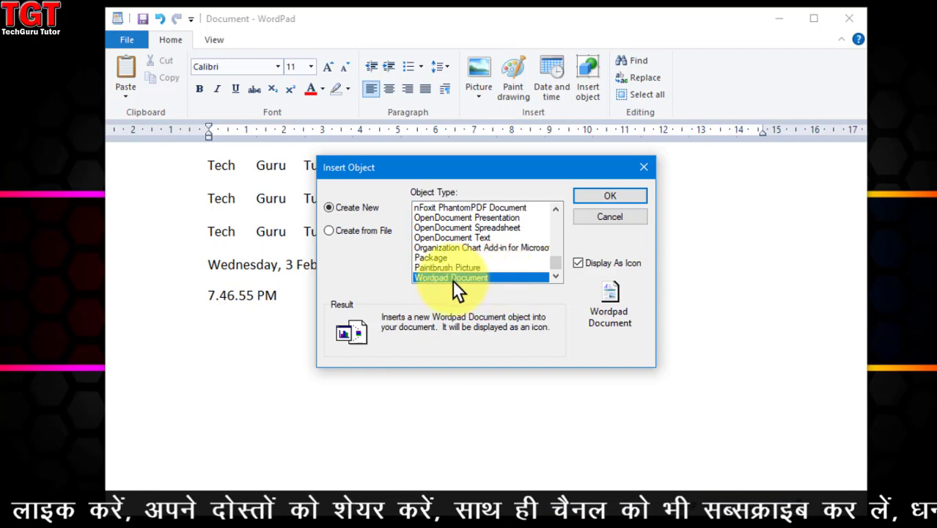
- Insert a new Wordpad Document object displayed as an icon, containing the text "To make your document look professionally produced"
{"action": "left_click", "coordinate": [618, 195]}
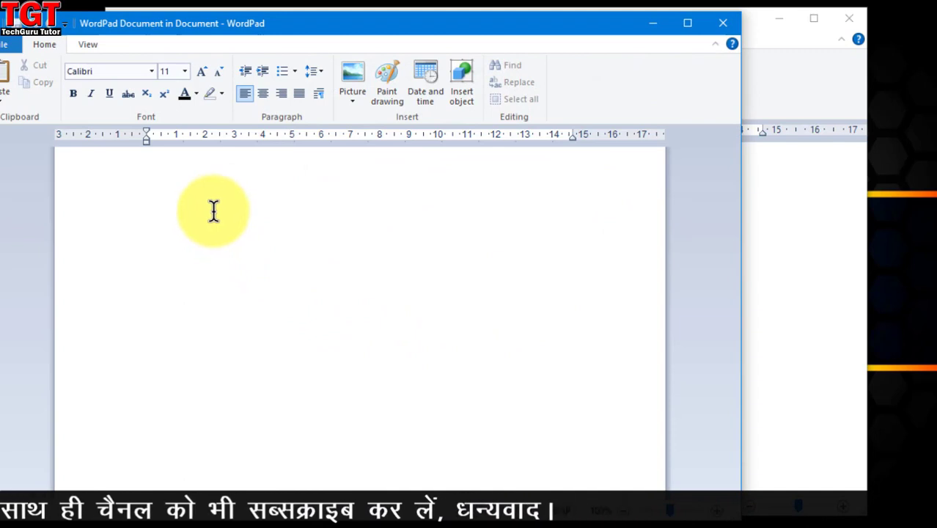
{"action": "type", "text": "To make your document look professionally produced"}
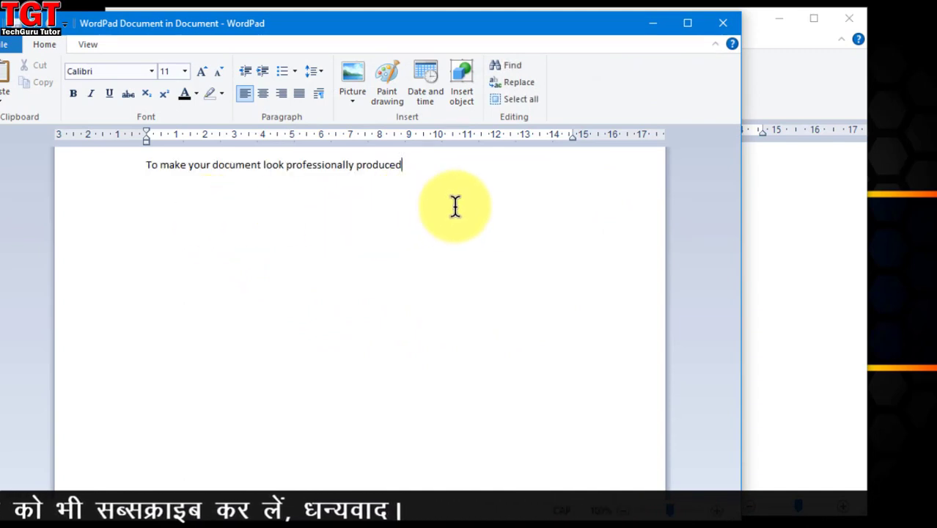
{"action": "left_click", "coordinate": [714, 28]}
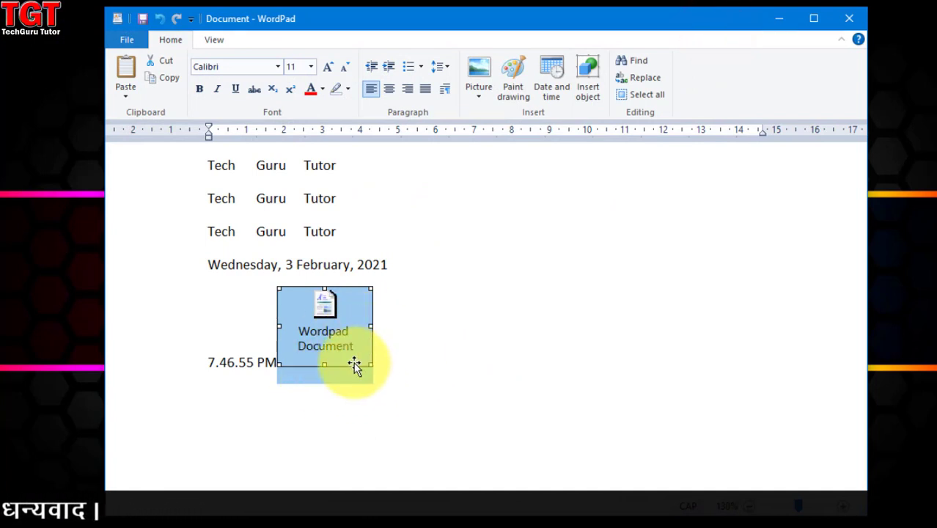
- Open the embedded Wordpad Document to check its text, and delete the object from the main document
{"action": "double_click", "coordinate": [339, 319]}
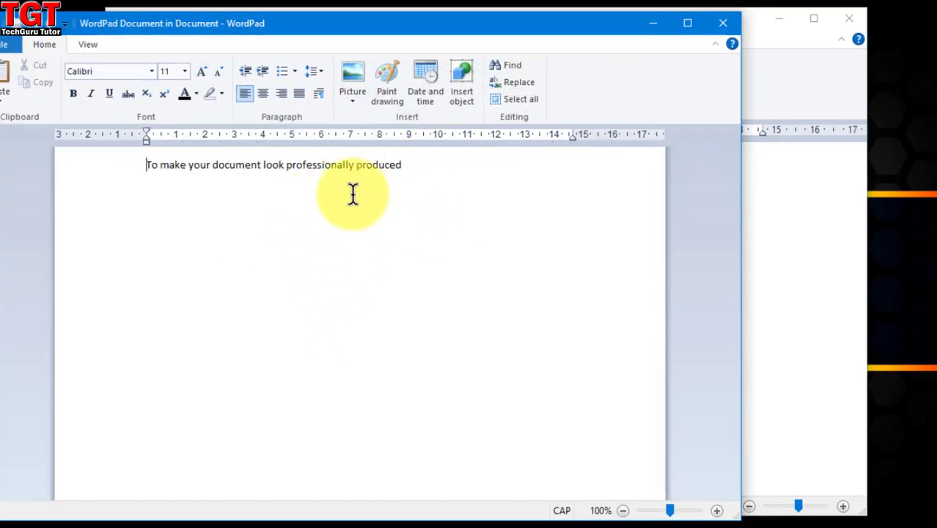
{"action": "left_click", "coordinate": [725, 28]}
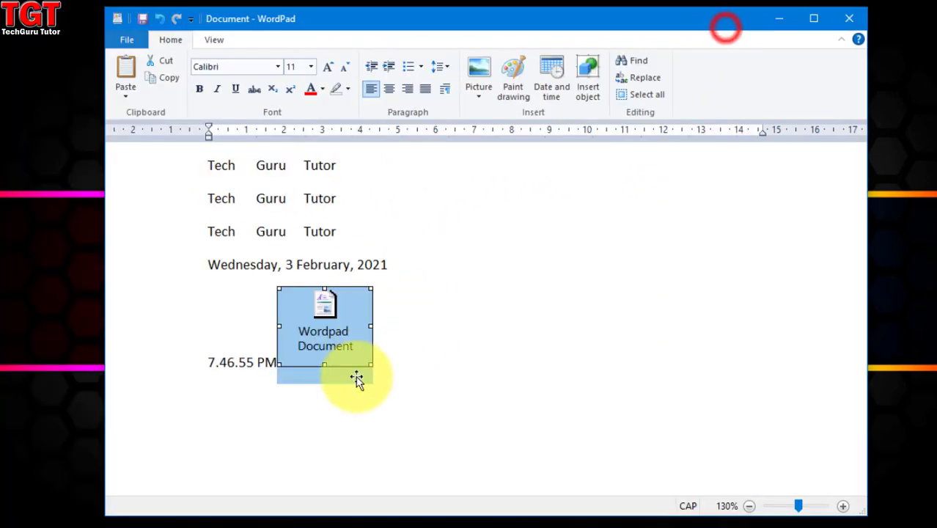
{"action": "key", "text": "Delete"}
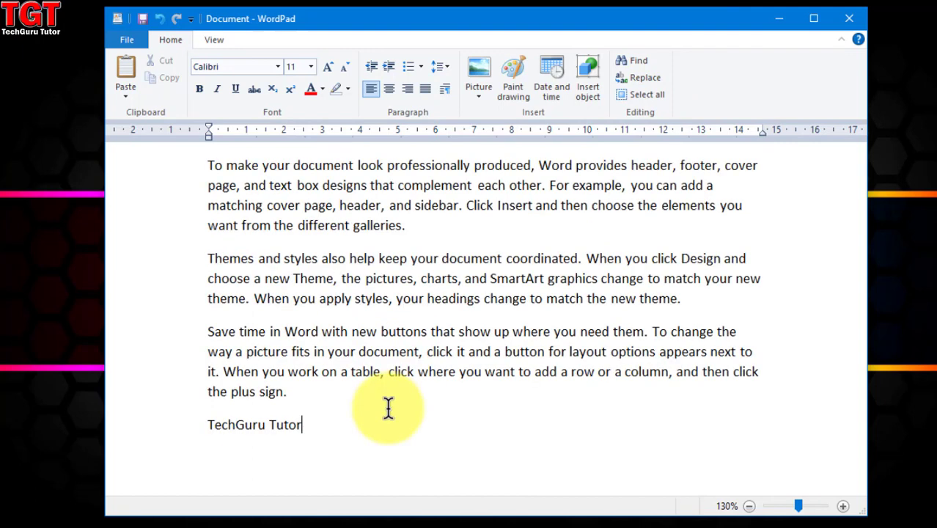
- Search the document from its beginning for "to", going through every match until the search ends
{"action": "left_click", "coordinate": [641, 68]}
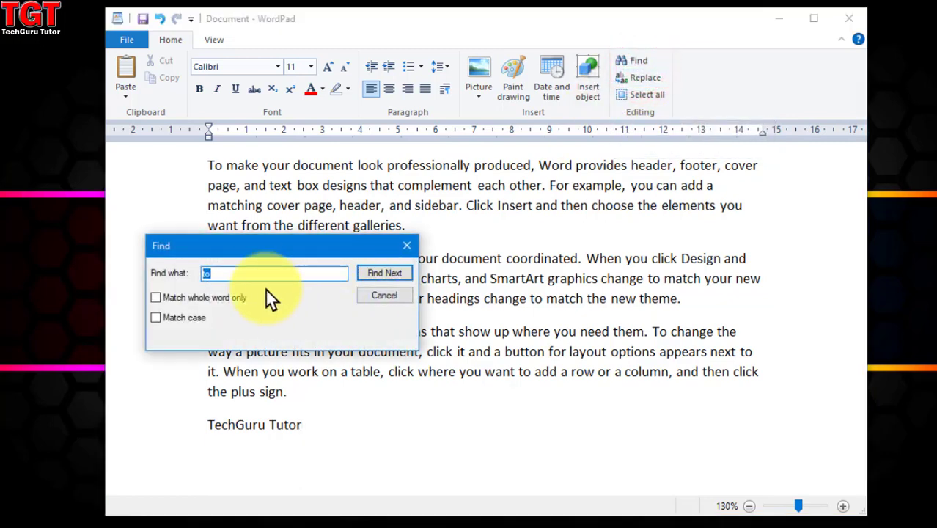
{"action": "left_click_drag", "start_coordinate": [257, 253], "coordinate": [564, 405]}
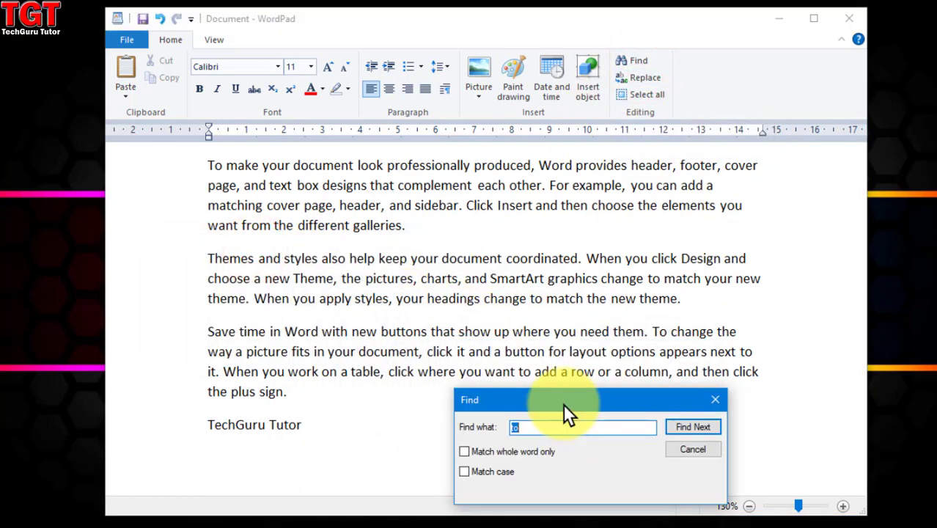
{"action": "left_click", "coordinate": [528, 427]}
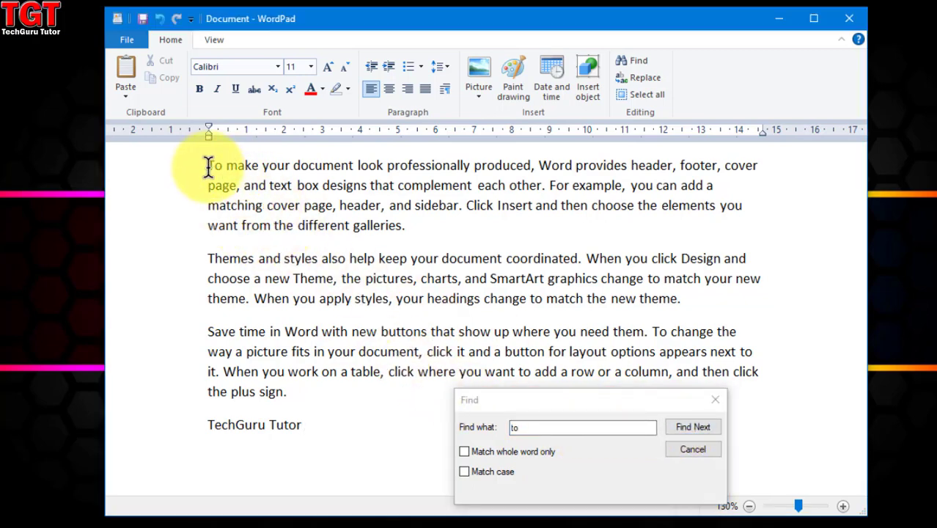
{"action": "left_click", "coordinate": [209, 165]}
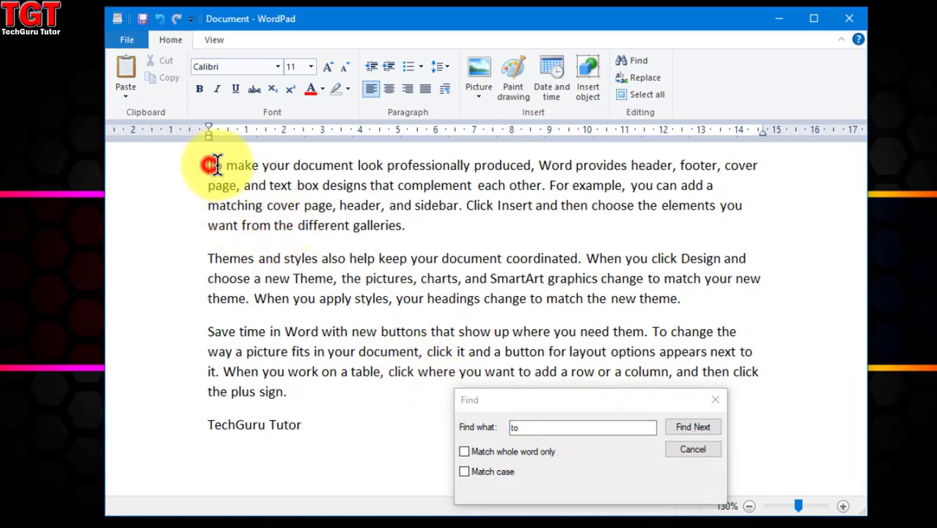
{"action": "left_click", "coordinate": [703, 427]}
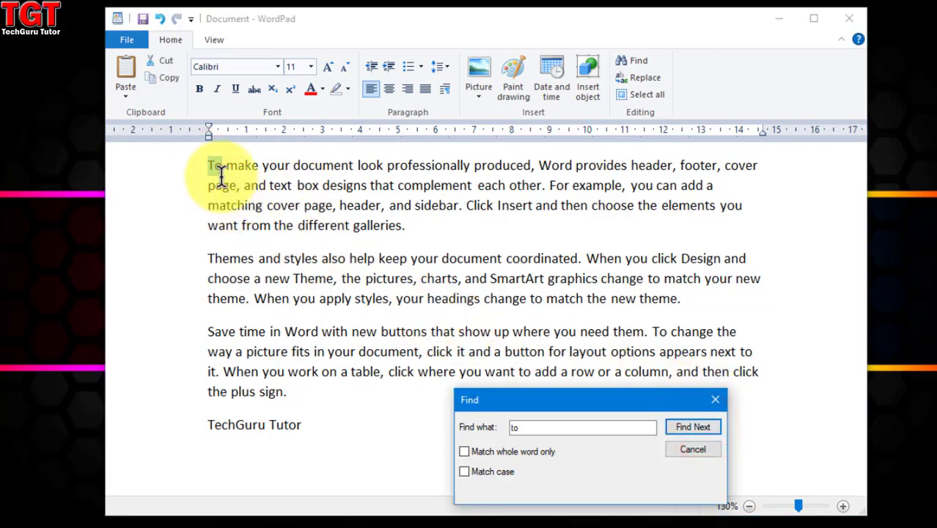
{"action": "left_click", "coordinate": [701, 429]}
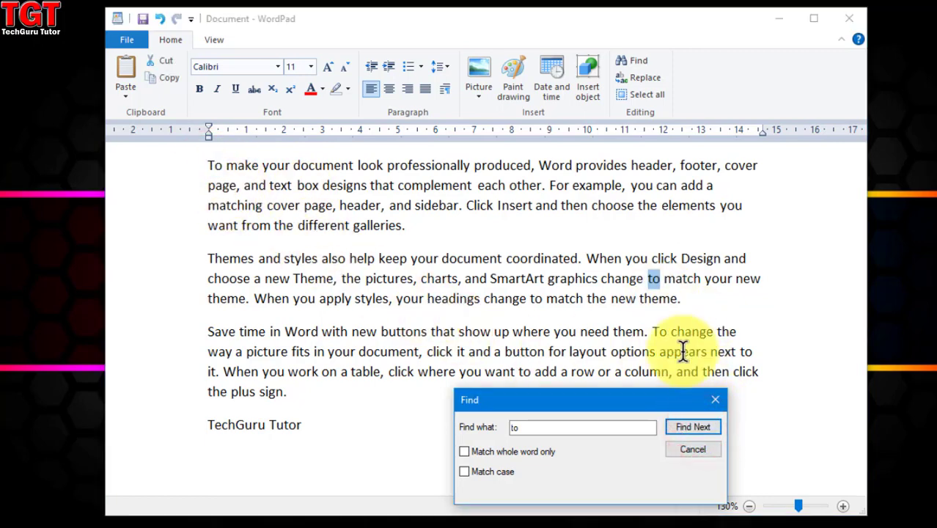
{"action": "left_click", "coordinate": [709, 426]}
{"action": "left_click", "coordinate": [710, 426]}
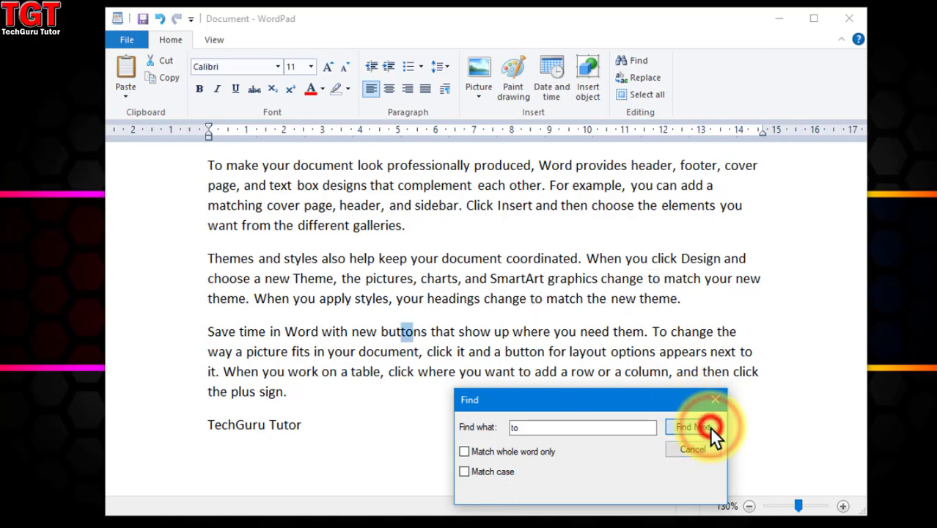
{"action": "left_click", "coordinate": [709, 426]}
{"action": "left_click", "coordinate": [709, 426]}
{"action": "left_click", "coordinate": [709, 426]}
{"action": "left_click", "coordinate": [709, 426]}
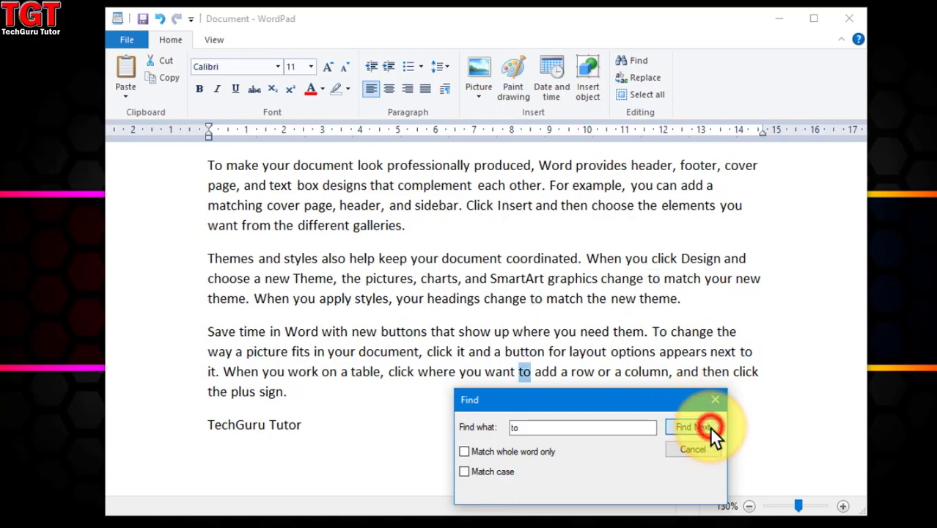
{"action": "left_click", "coordinate": [710, 426]}
{"action": "left_click", "coordinate": [693, 428]}
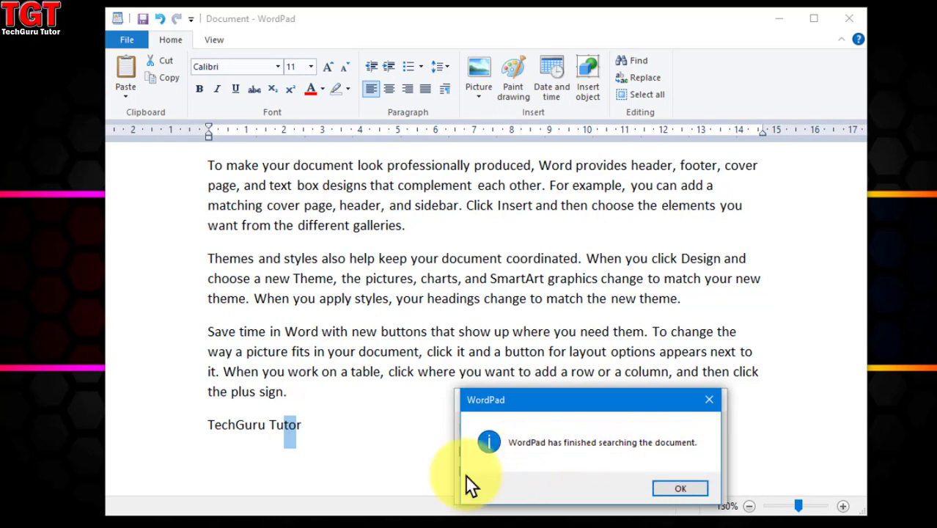
{"action": "left_click", "coordinate": [689, 485]}
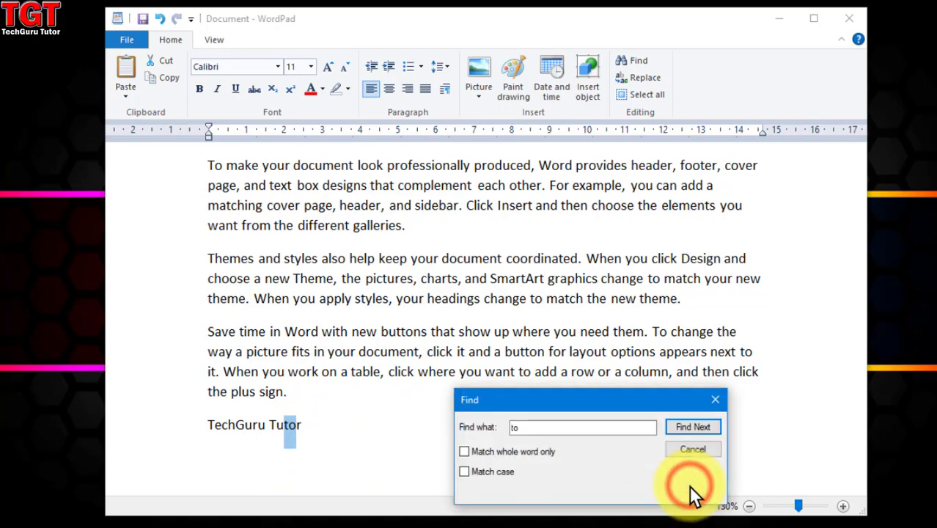
- Search for "to" again from the document's beginning, matching whole words only, through every match until the search ends
{"action": "left_click", "coordinate": [501, 453]}
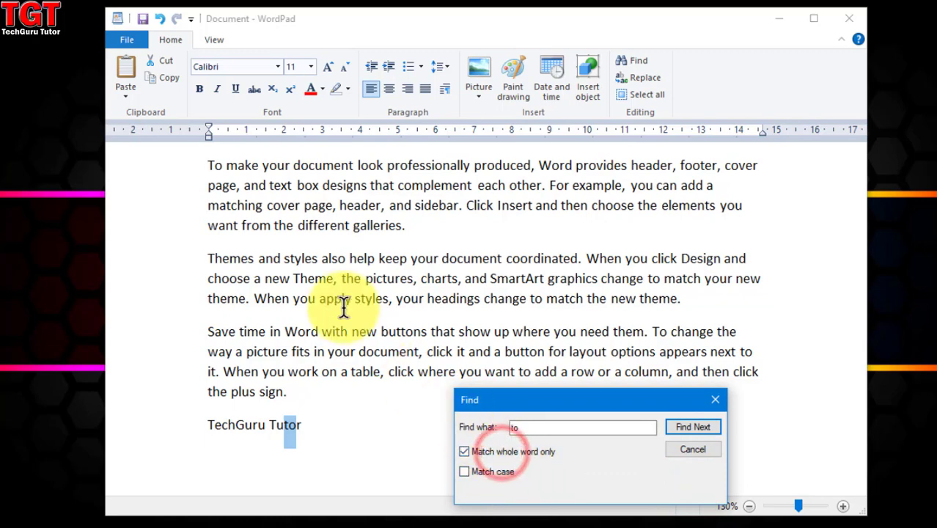
{"action": "left_click", "coordinate": [209, 163]}
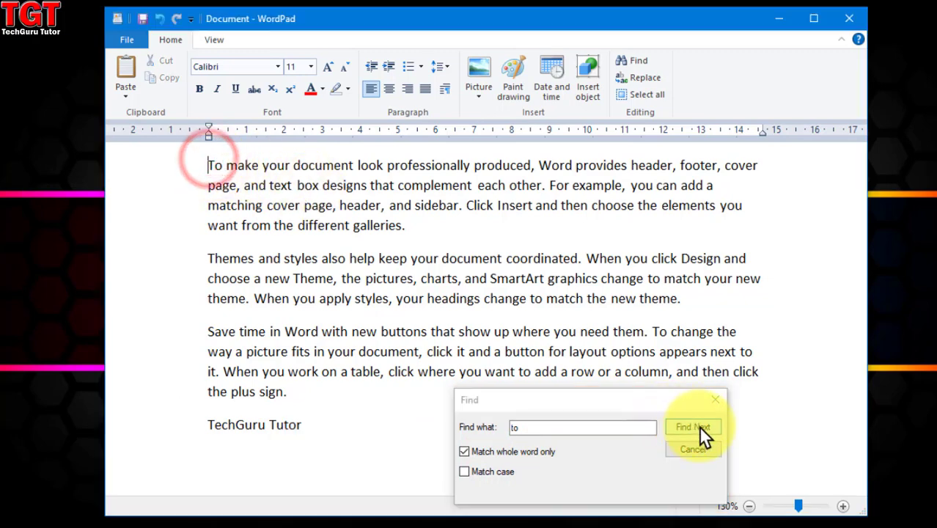
{"action": "left_click", "coordinate": [534, 428]}
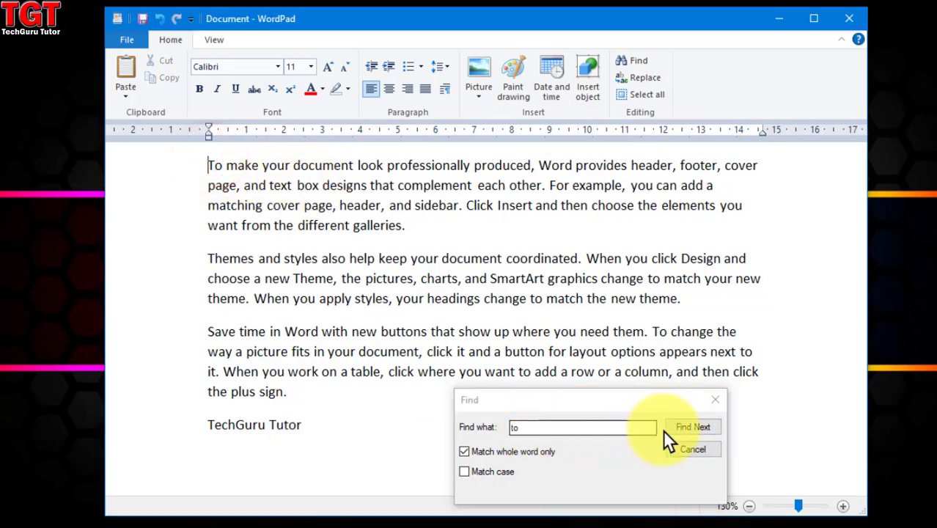
{"action": "left_click", "coordinate": [692, 428]}
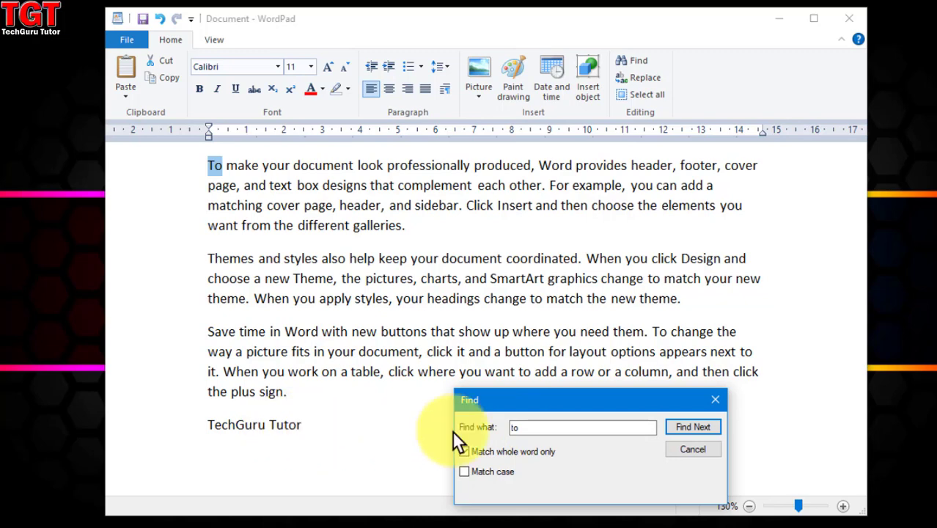
{"action": "left_click", "coordinate": [689, 427]}
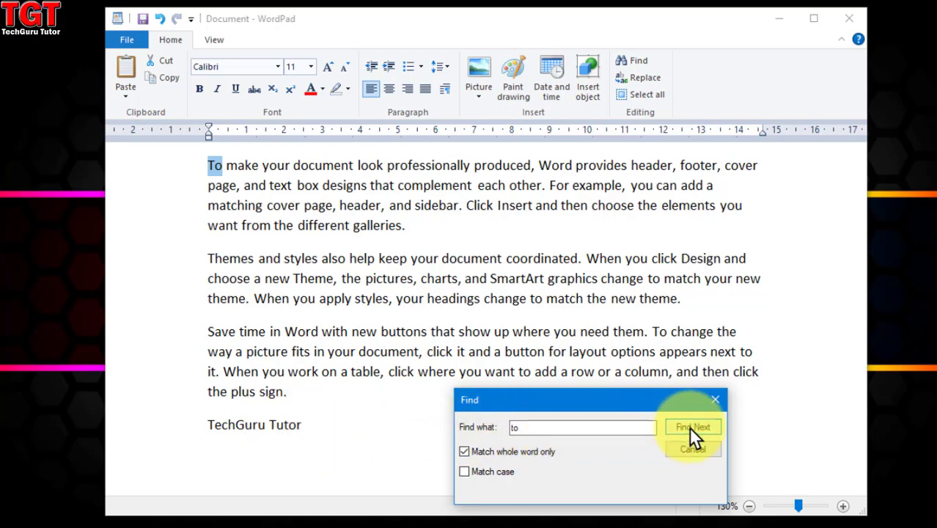
{"action": "left_click", "coordinate": [689, 427]}
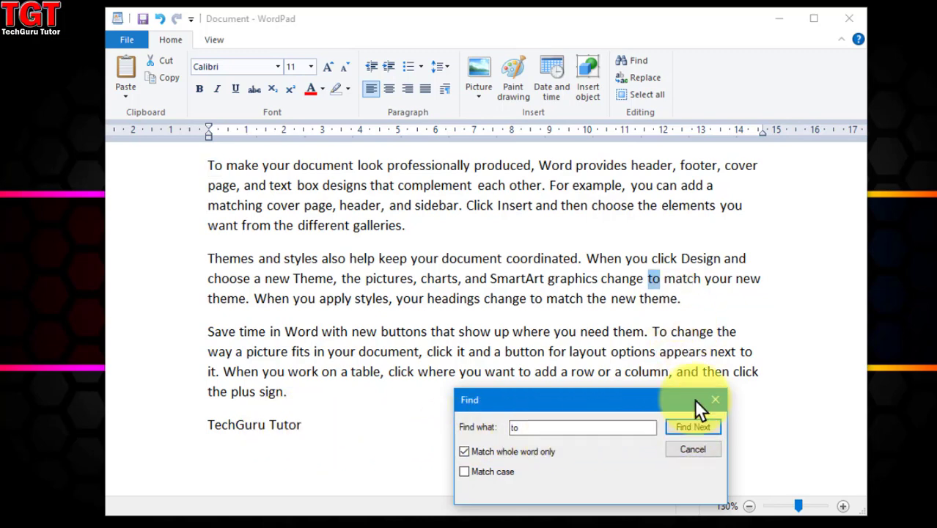
{"action": "left_click", "coordinate": [699, 427]}
{"action": "left_click", "coordinate": [698, 427]}
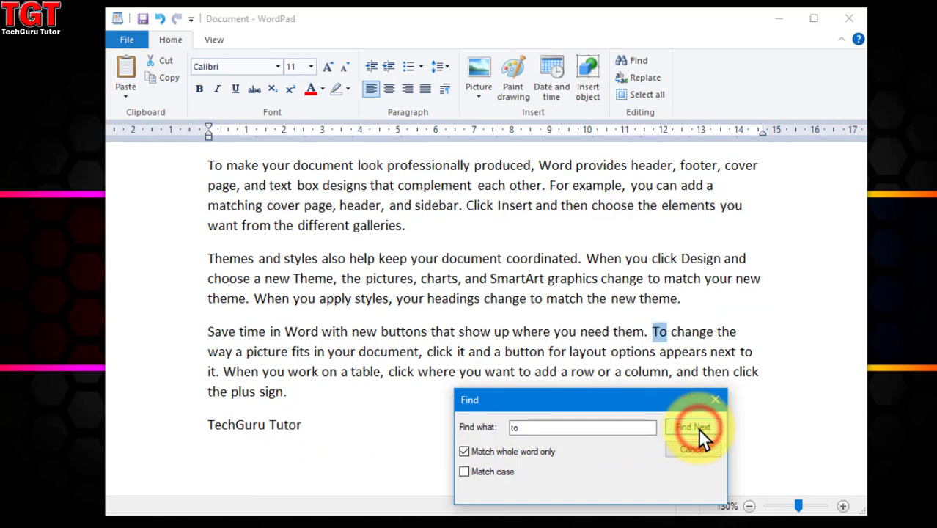
{"action": "left_click", "coordinate": [698, 427]}
{"action": "left_click", "coordinate": [698, 428]}
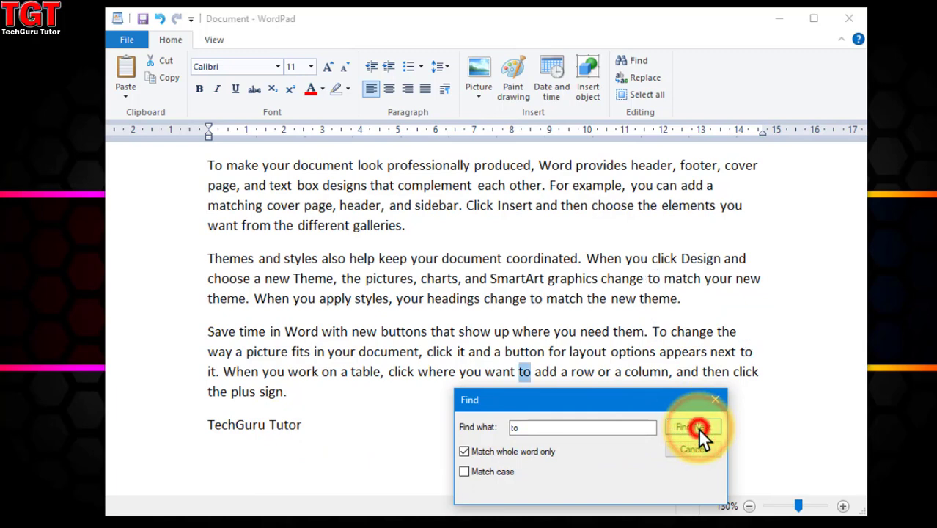
{"action": "left_click", "coordinate": [698, 428]}
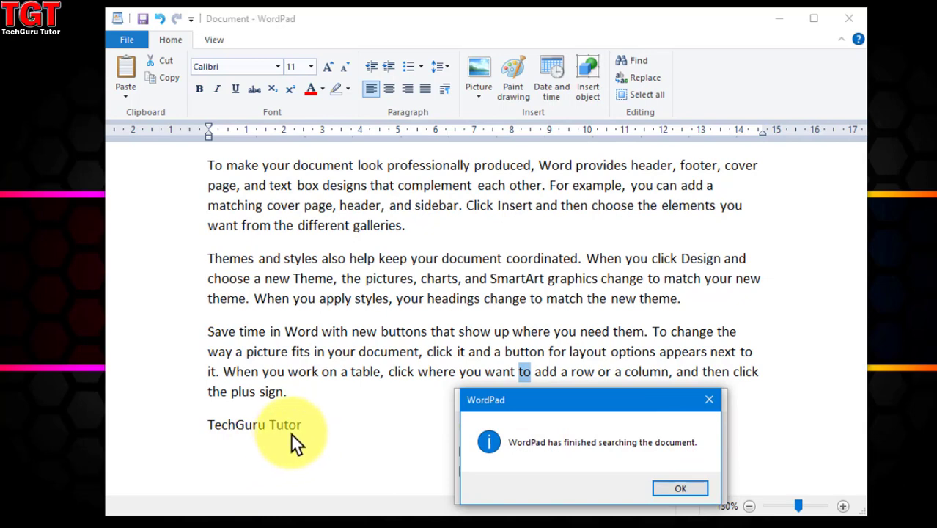
{"action": "left_click", "coordinate": [690, 487]}
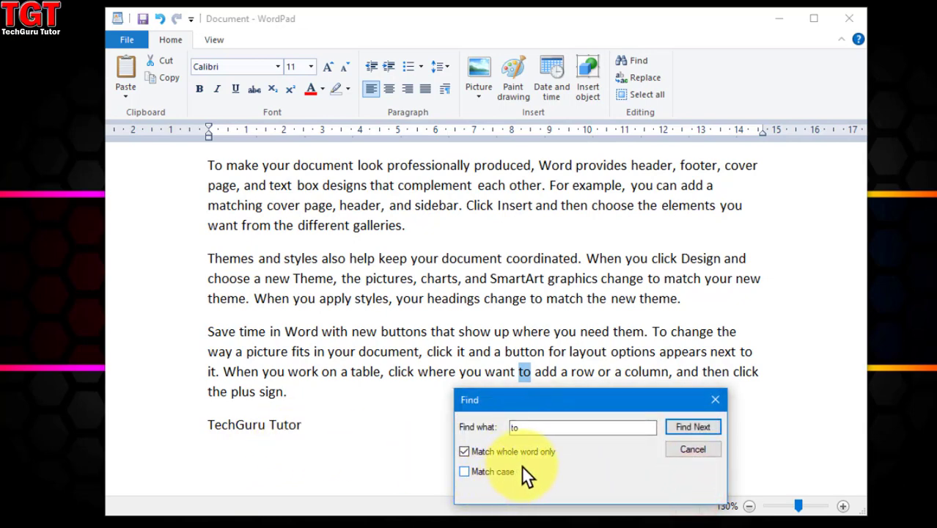
- Search from the document's beginning for "to" with case matching also enabled, stepping through the matches, and close the search
{"action": "left_click", "coordinate": [478, 472]}
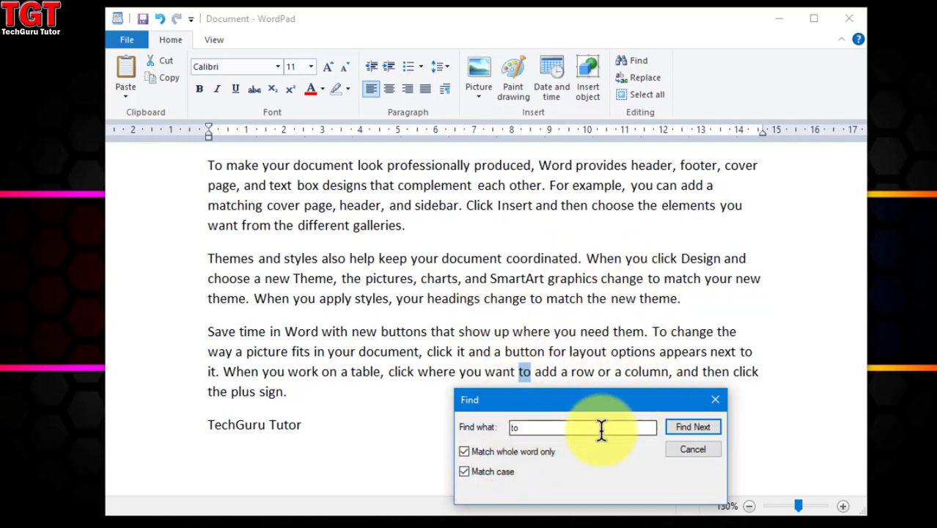
{"action": "left_click", "coordinate": [208, 166]}
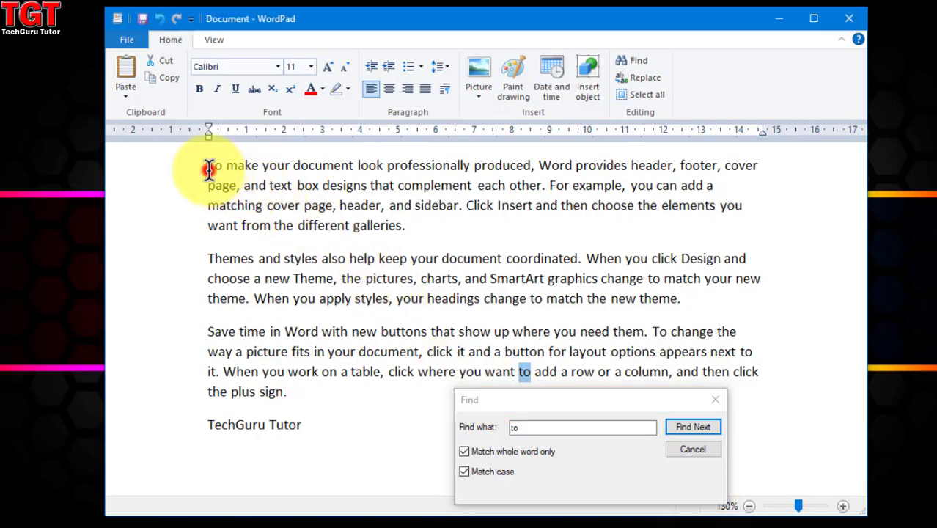
{"action": "left_click", "coordinate": [690, 427]}
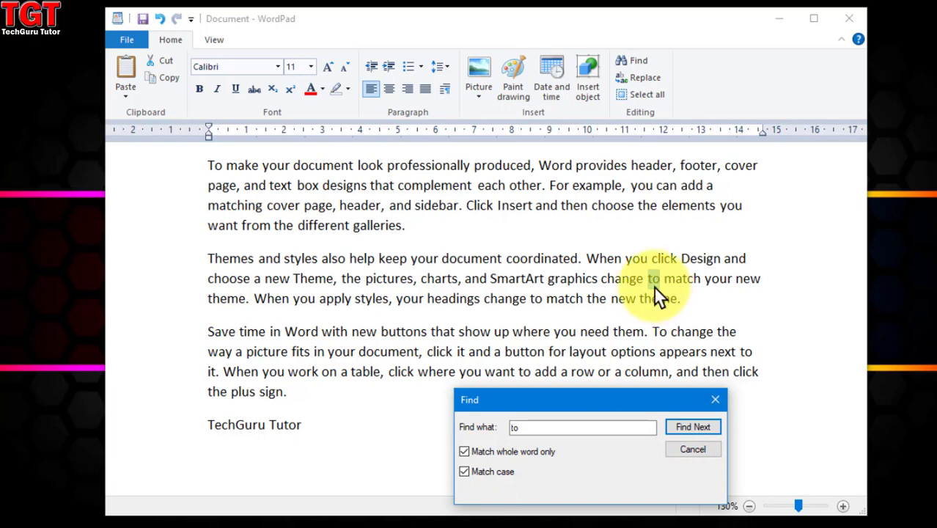
{"action": "left_click", "coordinate": [693, 428]}
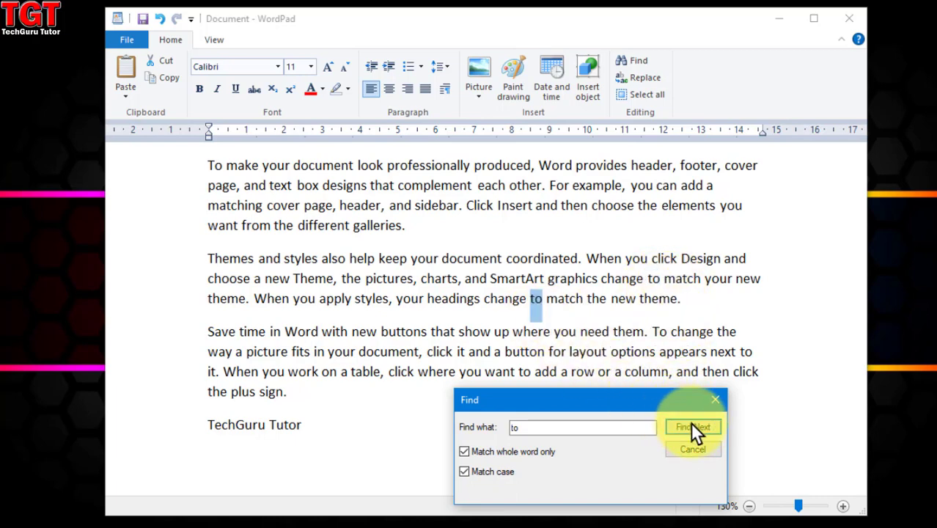
{"action": "left_click", "coordinate": [694, 427]}
{"action": "left_click", "coordinate": [695, 426]}
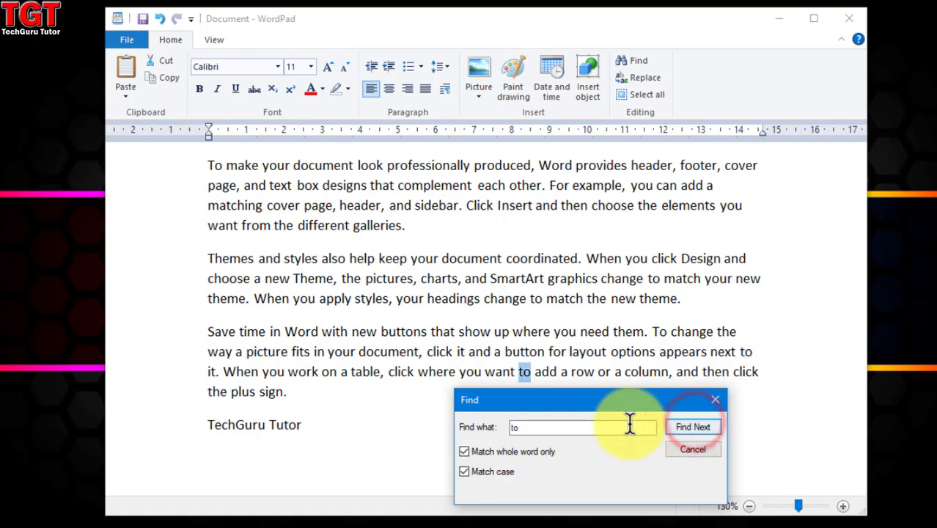
{"action": "left_click", "coordinate": [701, 451]}
- Replace the first "To" at the document's beginning with "Hi", matching whole words only and with case matching off
{"action": "left_click", "coordinate": [644, 78]}
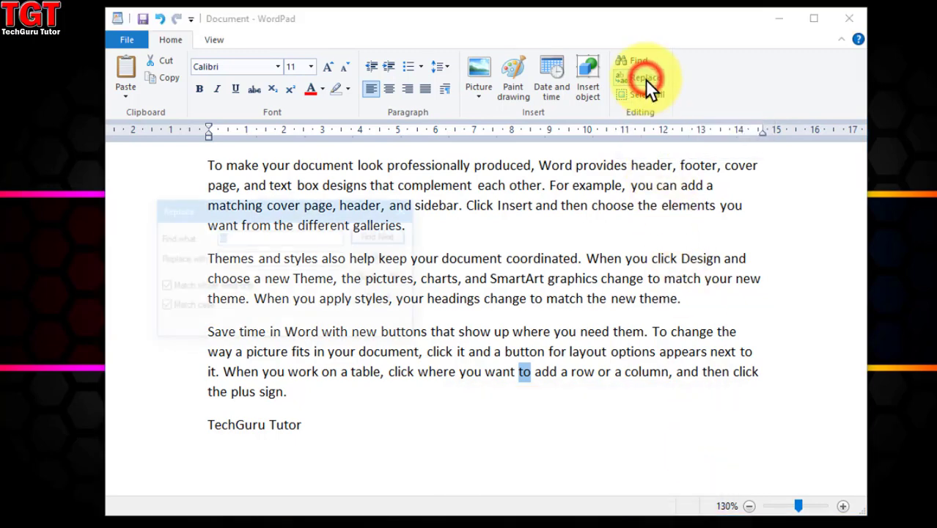
{"action": "left_click_drag", "start_coordinate": [331, 208], "coordinate": [618, 376]}
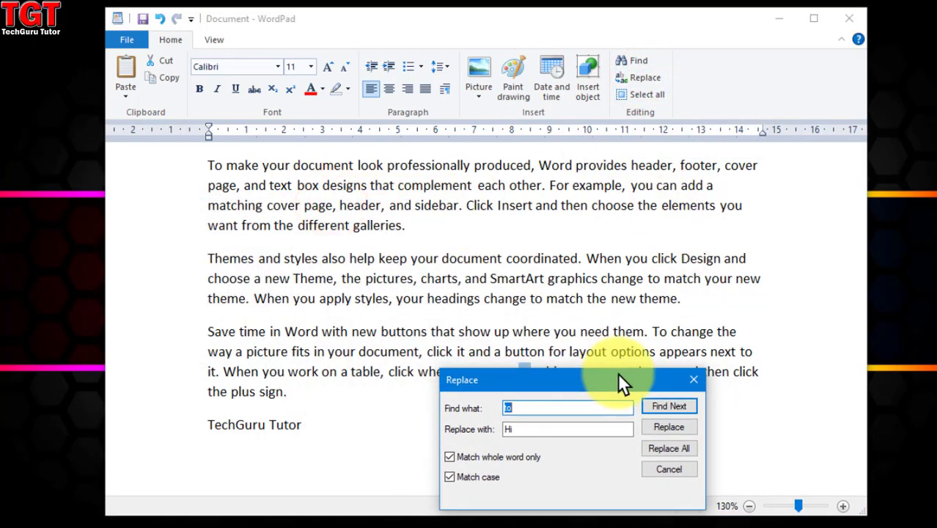
{"action": "left_click", "coordinate": [539, 407]}
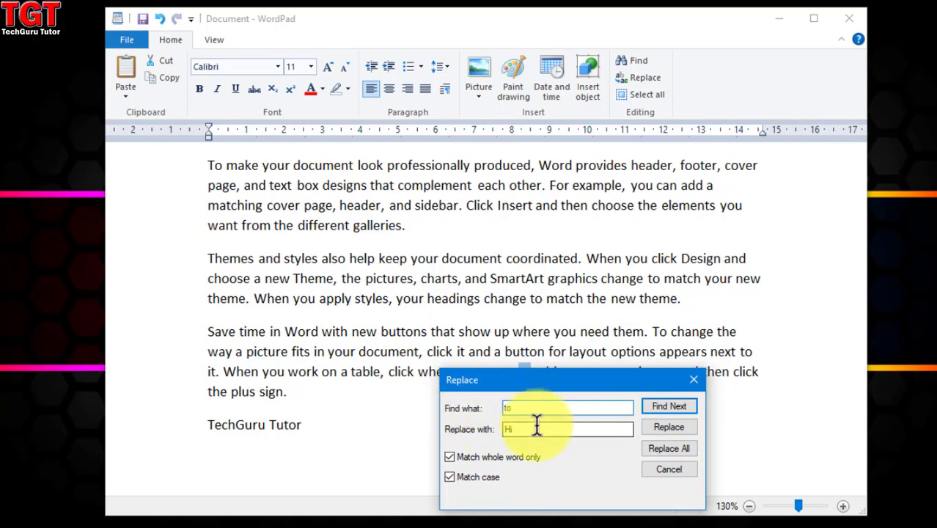
{"action": "left_click", "coordinate": [538, 429]}
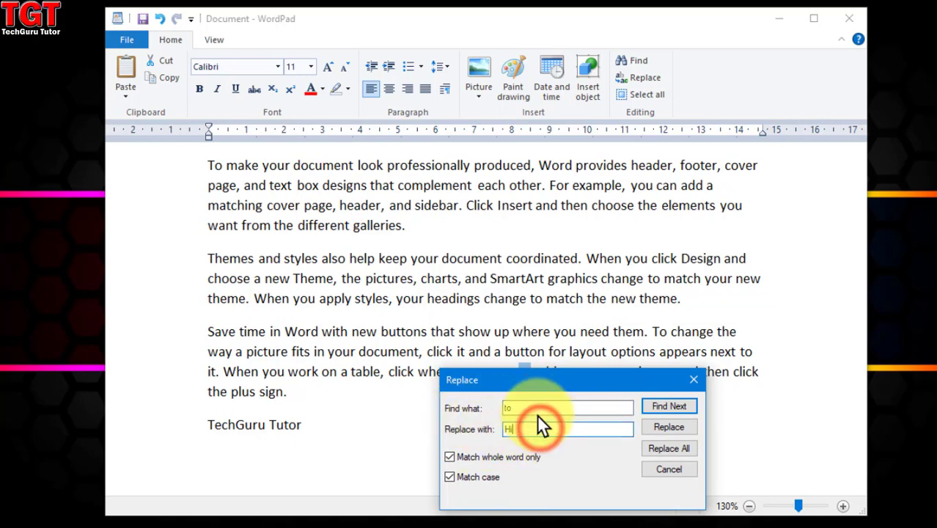
{"action": "left_click_drag", "start_coordinate": [588, 389], "coordinate": [597, 427]}
{"action": "left_click", "coordinate": [209, 165]}
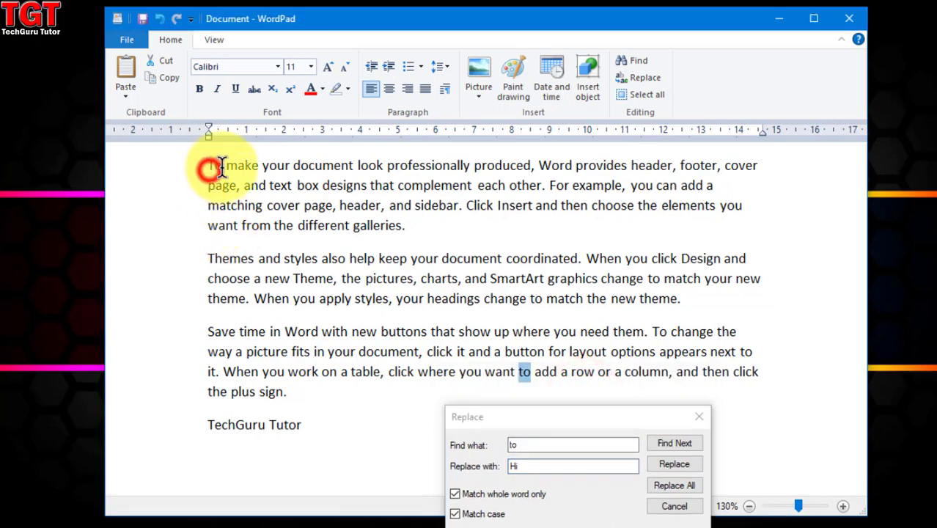
{"action": "left_click", "coordinate": [209, 165]}
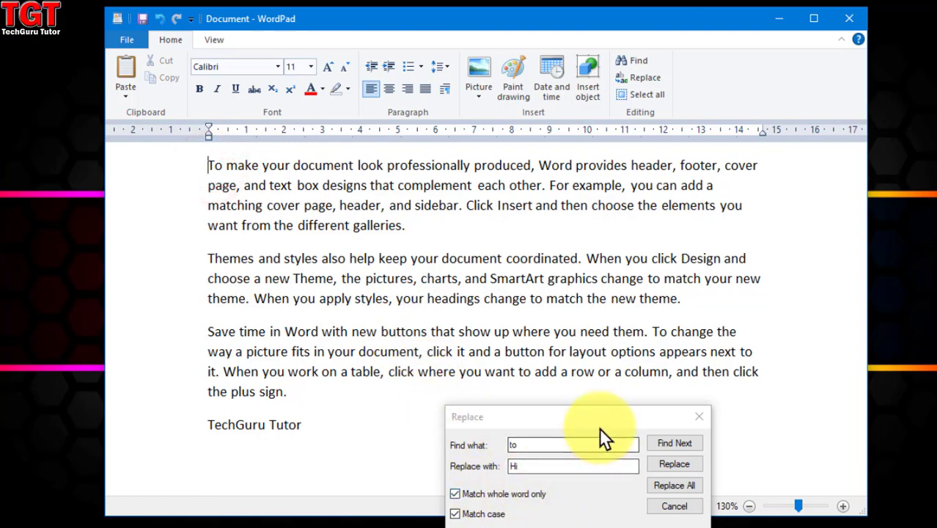
{"action": "left_click_drag", "start_coordinate": [605, 423], "coordinate": [628, 397]}
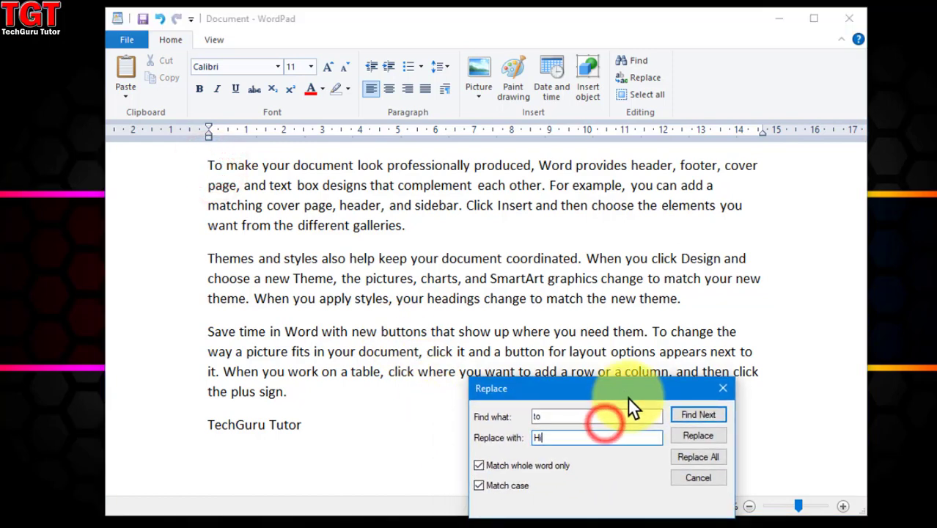
{"action": "left_click", "coordinate": [493, 485]}
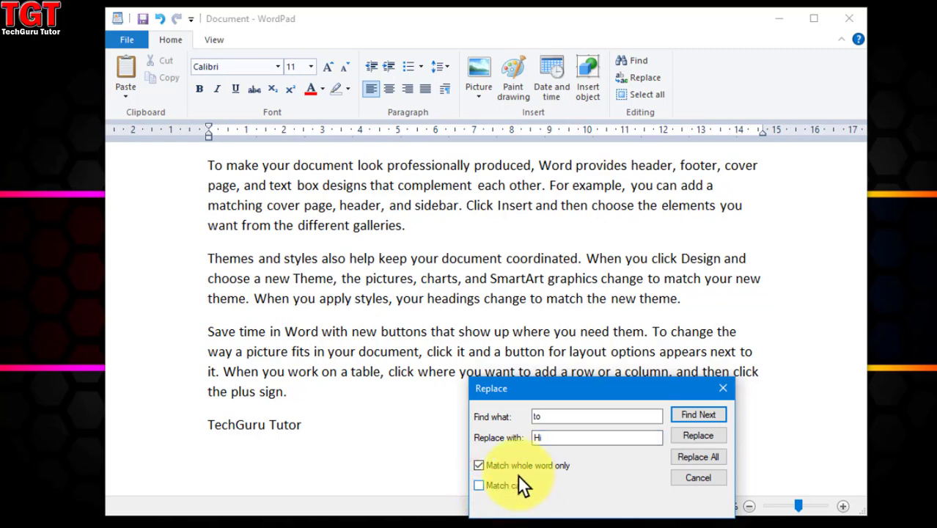
{"action": "left_click", "coordinate": [683, 457]}
{"action": "left_click", "coordinate": [700, 419]}
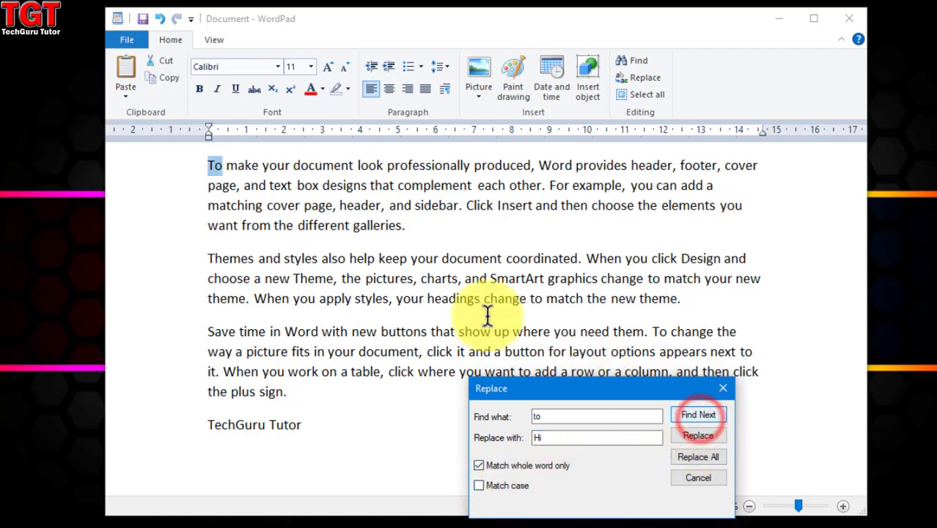
{"action": "left_click", "coordinate": [690, 438]}
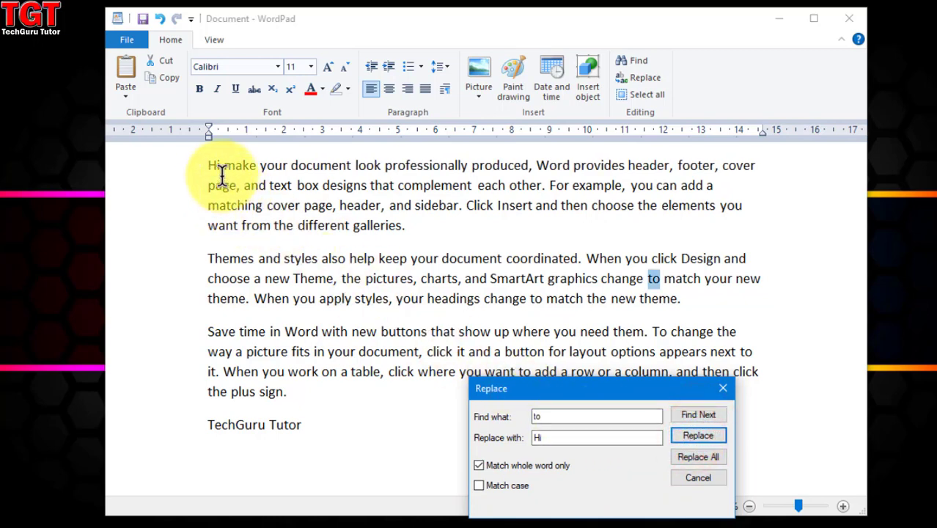
- Skip one match and replace all remaining whole-word occurrences of "to" with "Hi"
{"action": "left_click", "coordinate": [692, 415]}
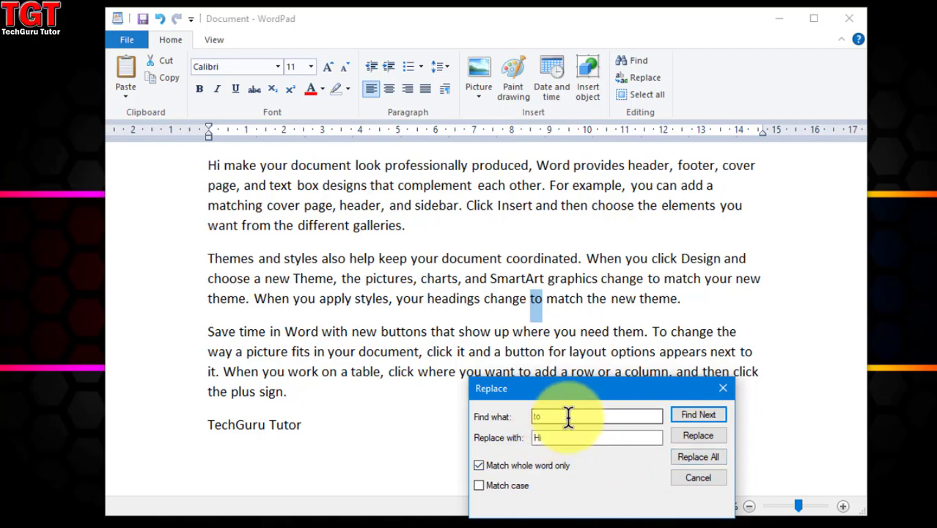
{"action": "left_click", "coordinate": [698, 457]}
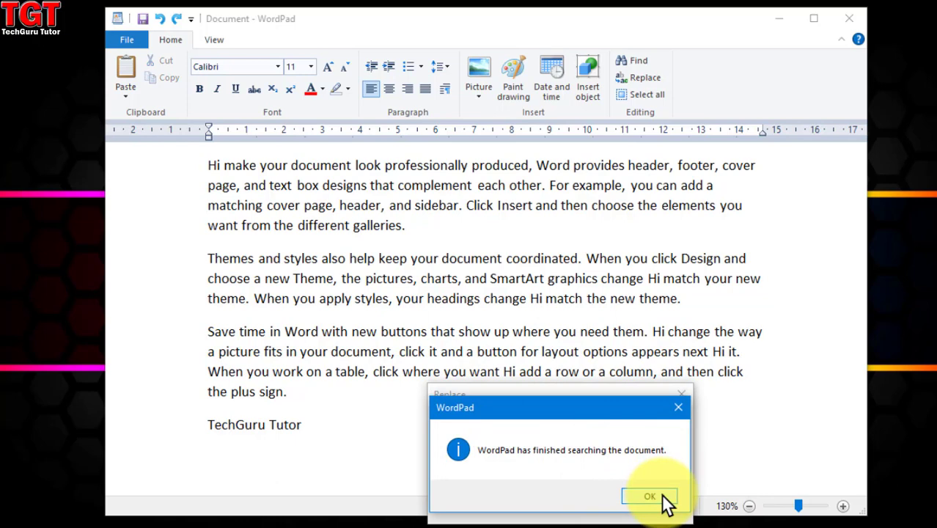
{"action": "left_click", "coordinate": [661, 493]}
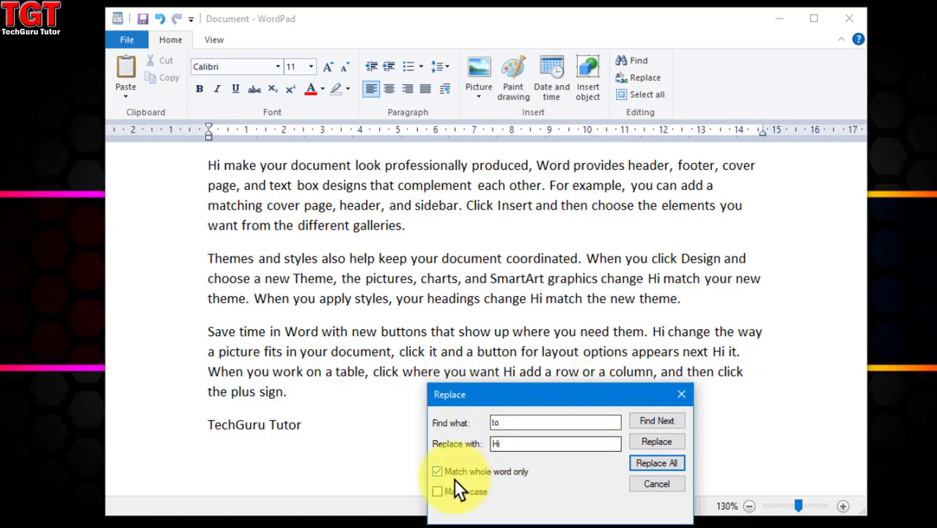
- Replace all whole-word occurrences of "hi" with "To", ignoring case, and close the replace dialog to return to the document
{"action": "left_click", "coordinate": [519, 423]}
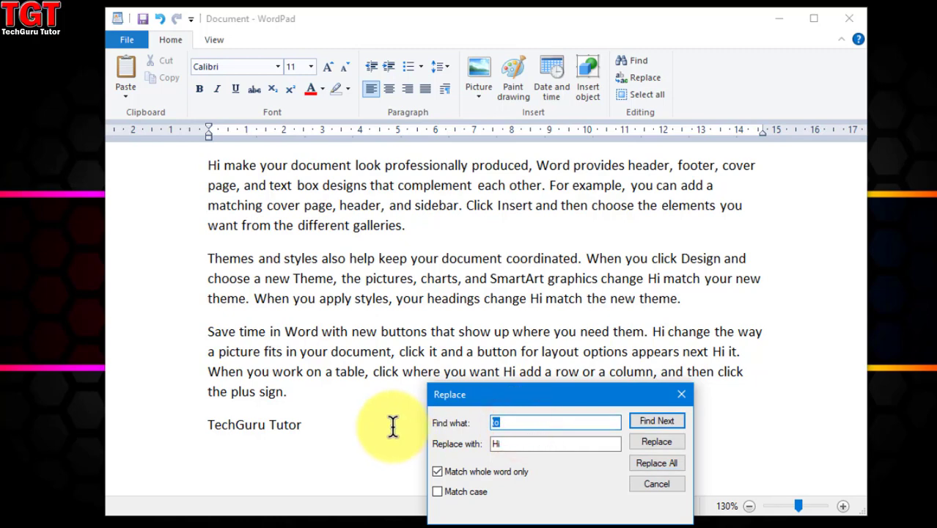
{"action": "type", "text": "hi"}
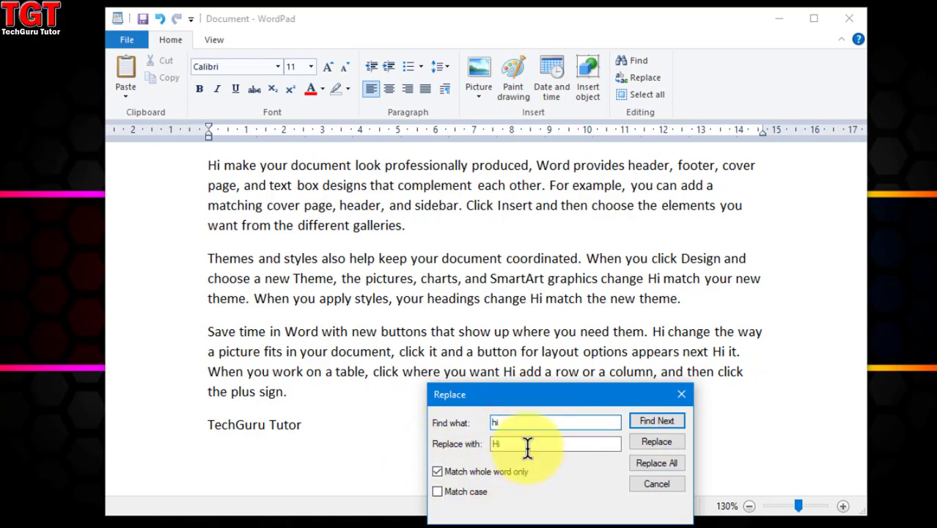
{"action": "double_click", "coordinate": [531, 443]}
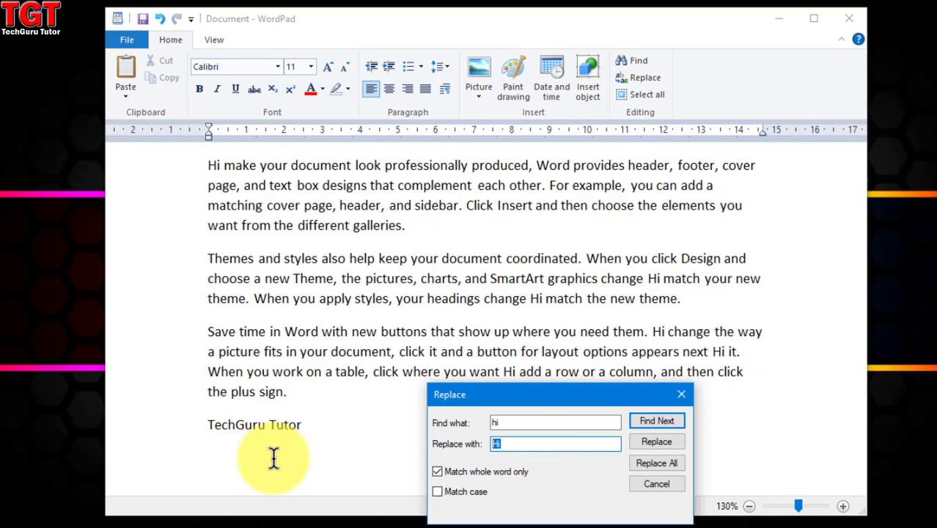
{"action": "type", "text": "T"}
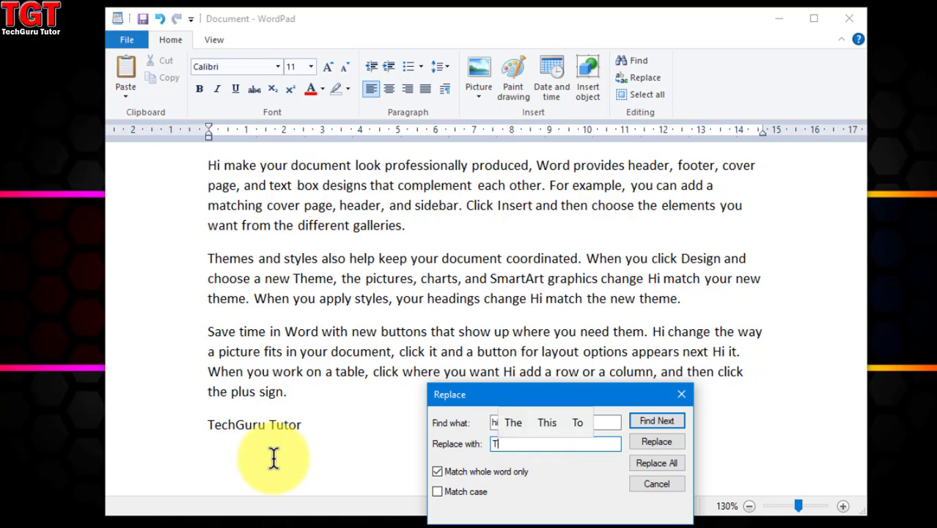
{"action": "type", "text": "o"}
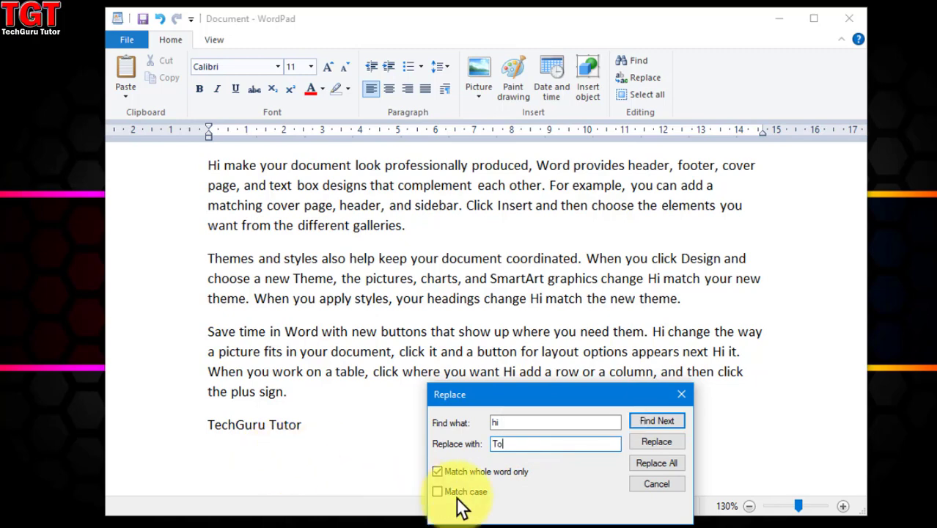
{"action": "left_click", "coordinate": [646, 467]}
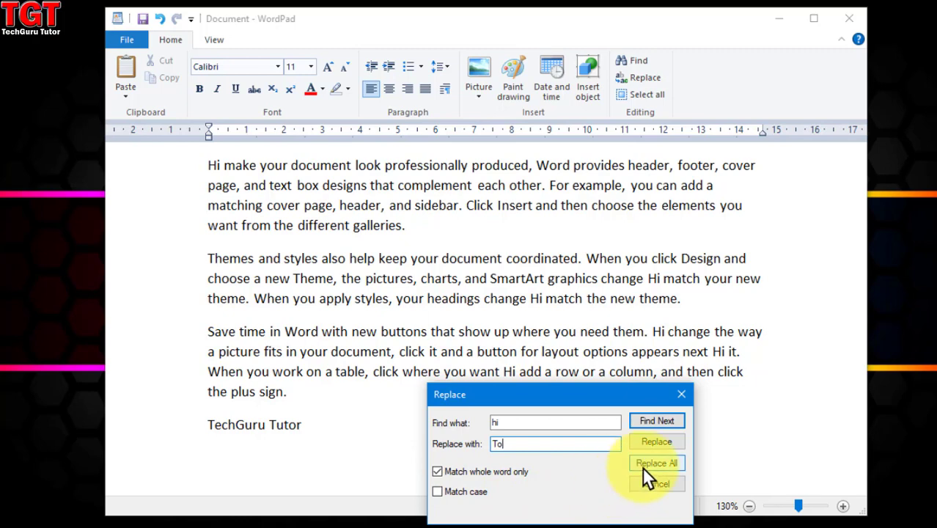
{"action": "left_click", "coordinate": [642, 467]}
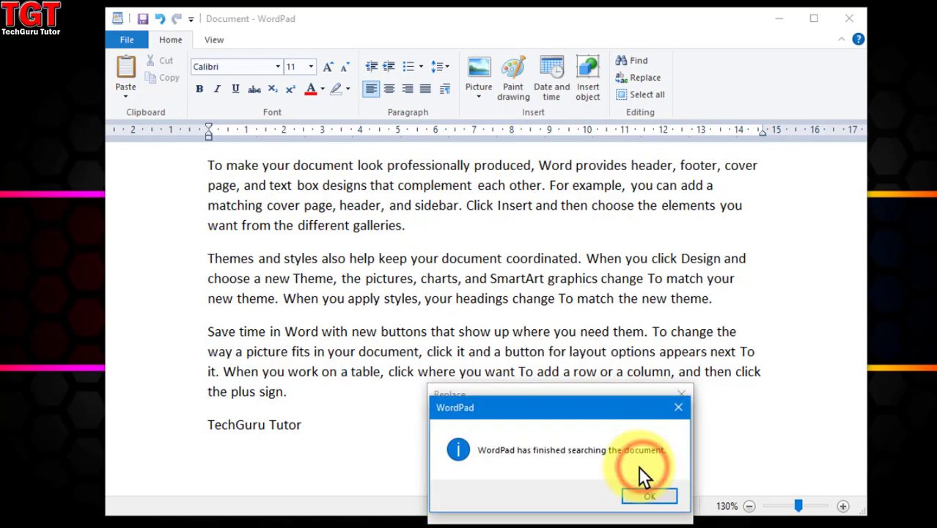
{"action": "left_click", "coordinate": [638, 497]}
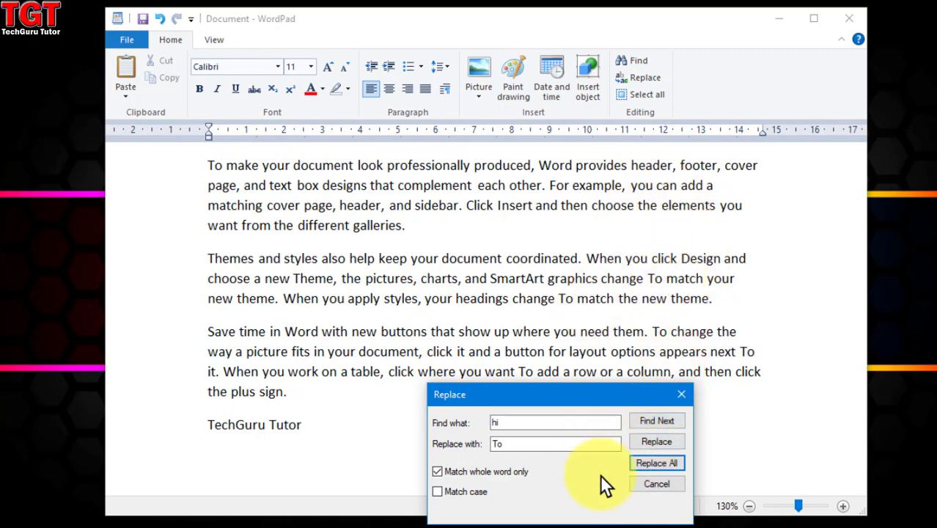
{"action": "left_click", "coordinate": [653, 483]}
{"action": "left_click", "coordinate": [397, 440]}
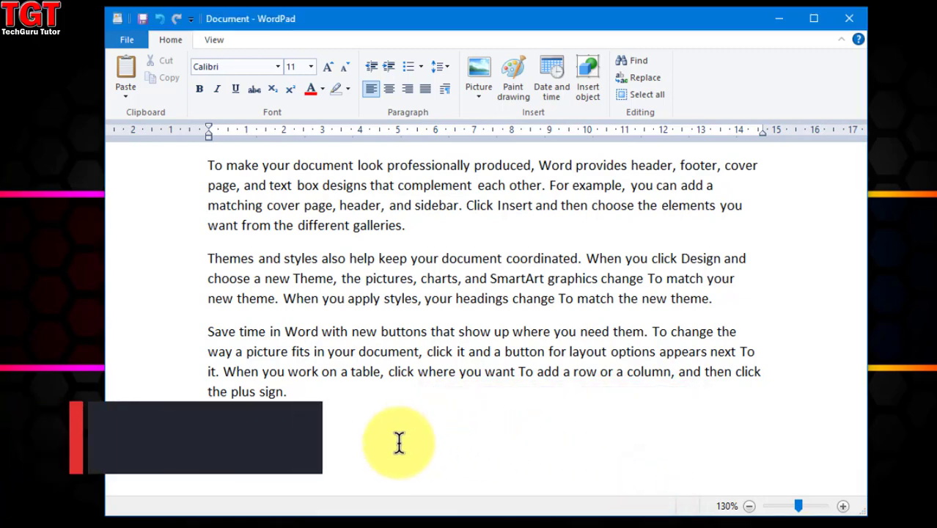